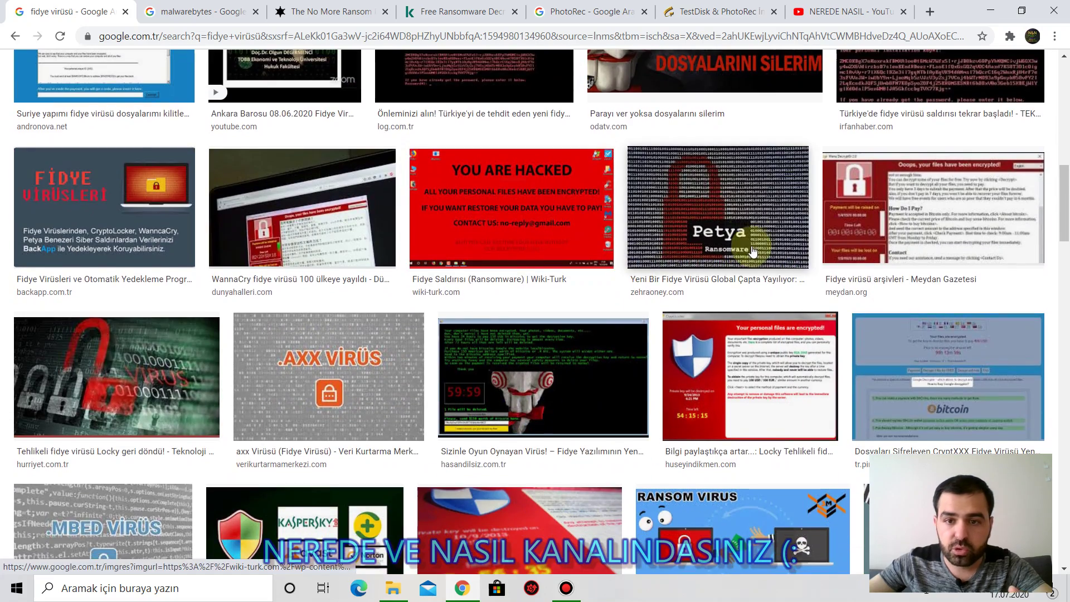
# - Preview the Petya Ransomware image in the "fidye virüsü" results, close the preview and look over the other ransomware examples
pyautogui.click(748, 231)
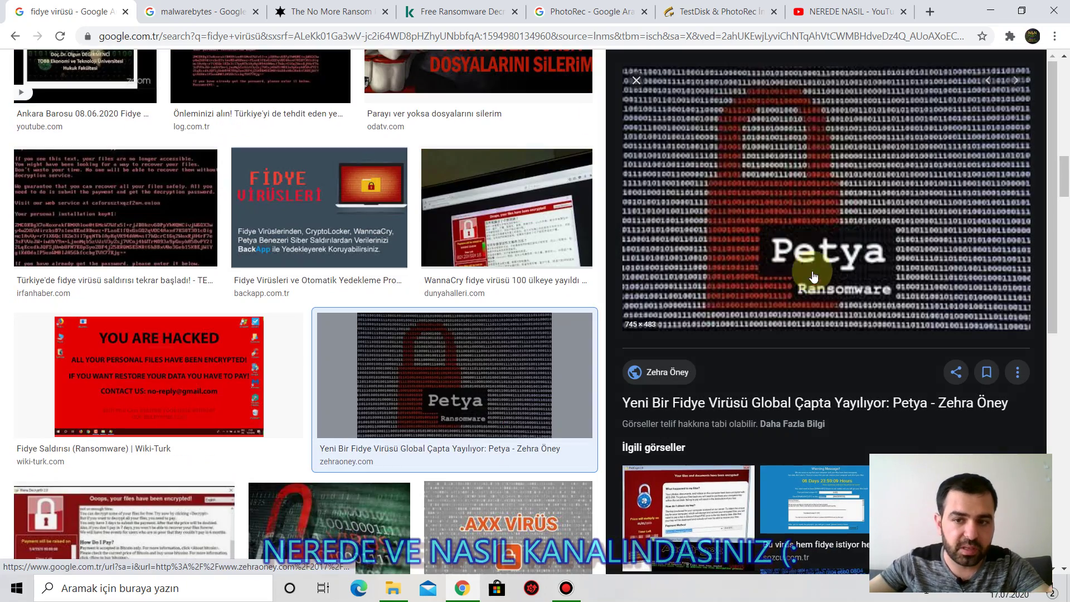
pyautogui.click(637, 80)
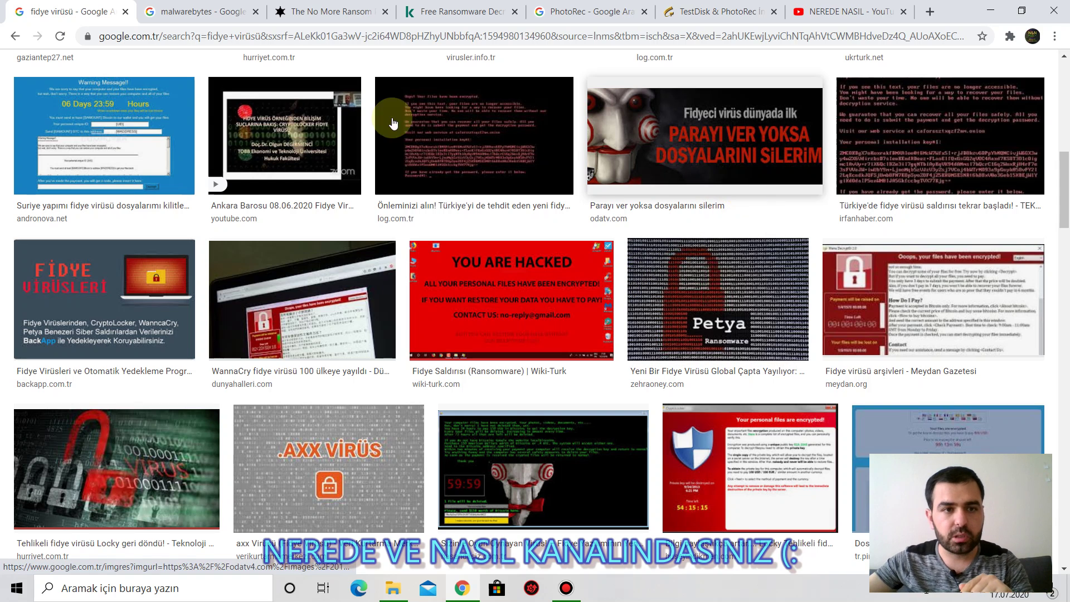
pyautogui.scroll(-4, 418, 282)
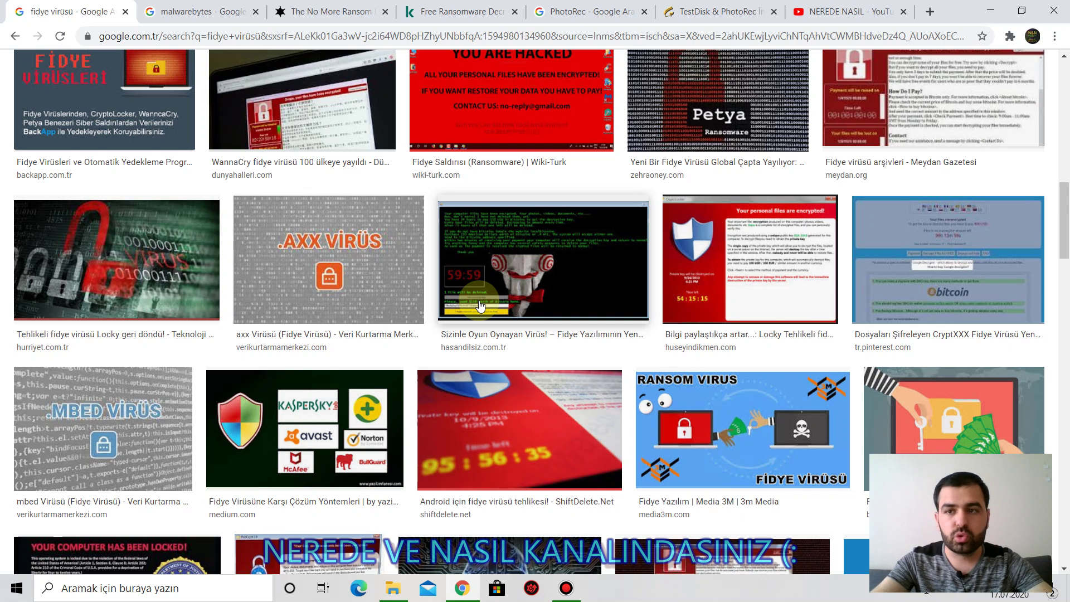
# - Minimize the browser and open the "Yeni klasör" folder inside RESİMLER on LOCAL DISK (D:) in File Explorer
pyautogui.click(990, 10)
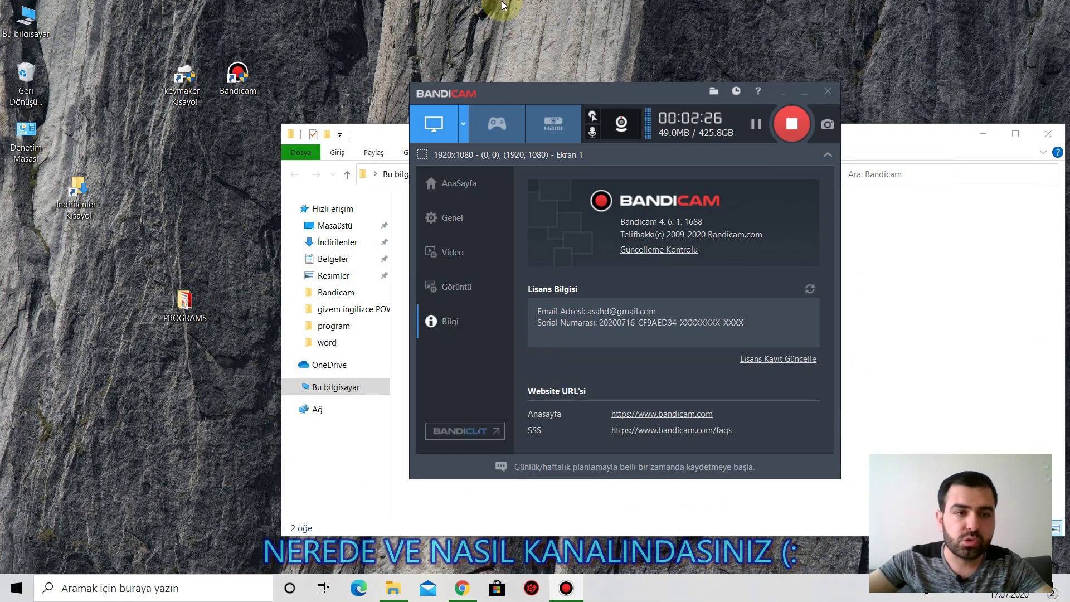
pyautogui.doubleClick(26, 21)
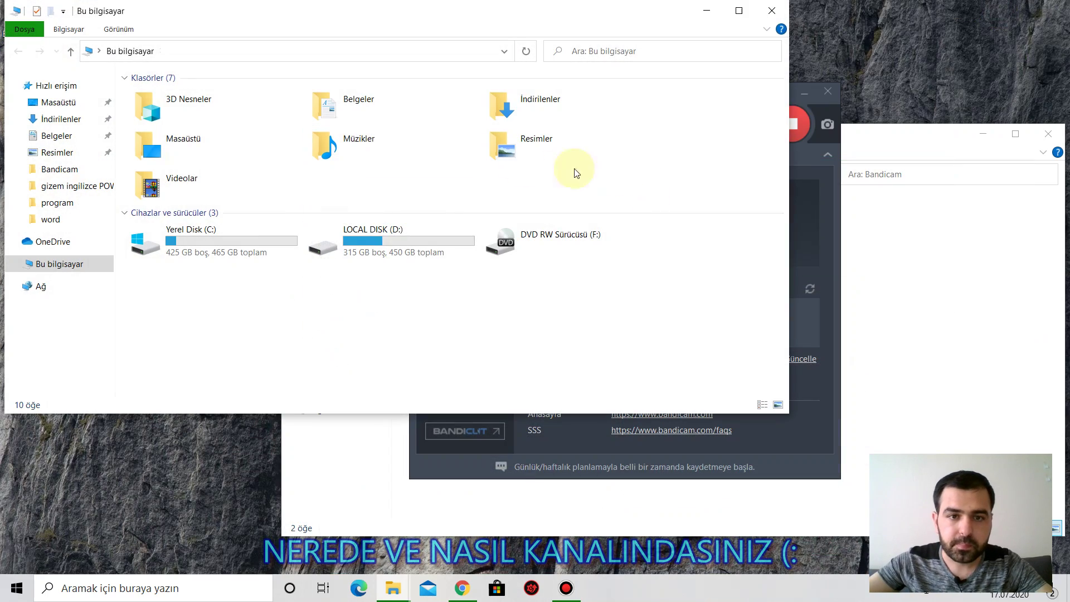
pyautogui.doubleClick(396, 236)
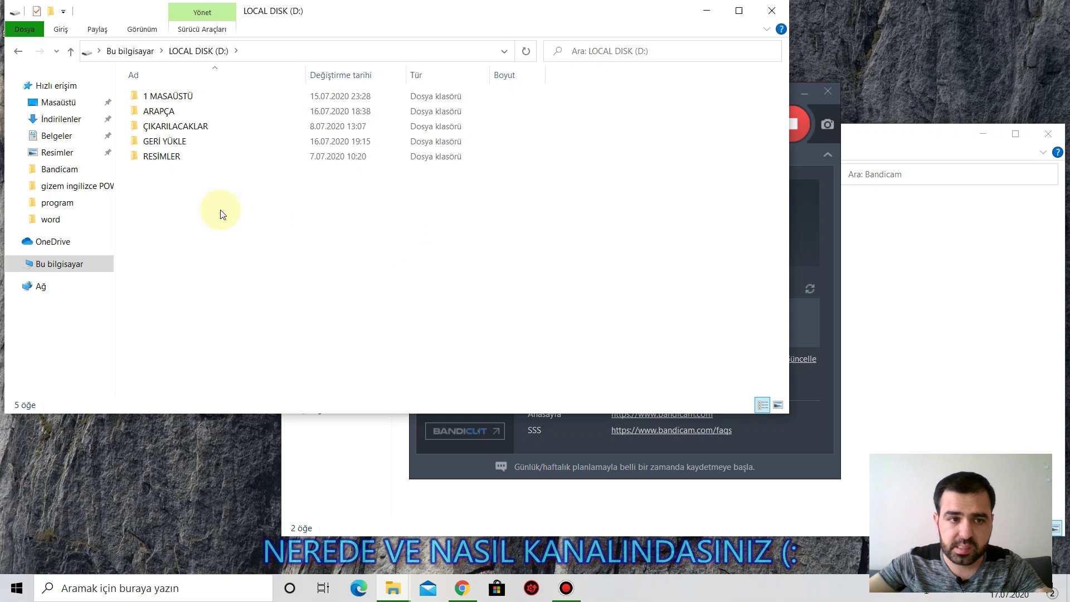
pyautogui.doubleClick(168, 157)
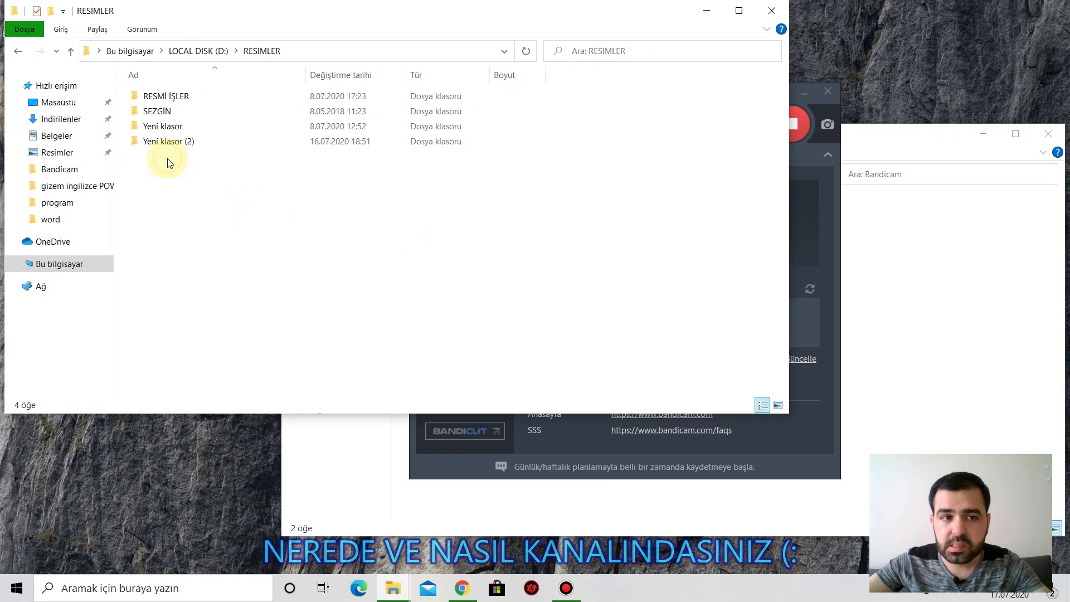
pyautogui.doubleClick(169, 127)
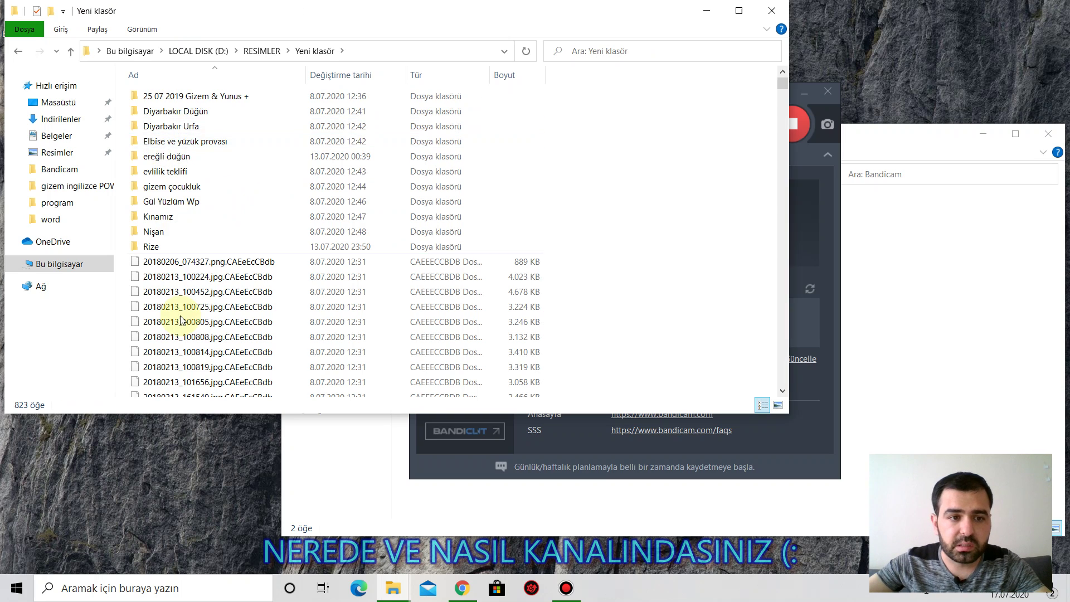
# - Maximize the folder window and widen the Tür column to fit its full contents
pyautogui.scroll(-3, 214, 262)
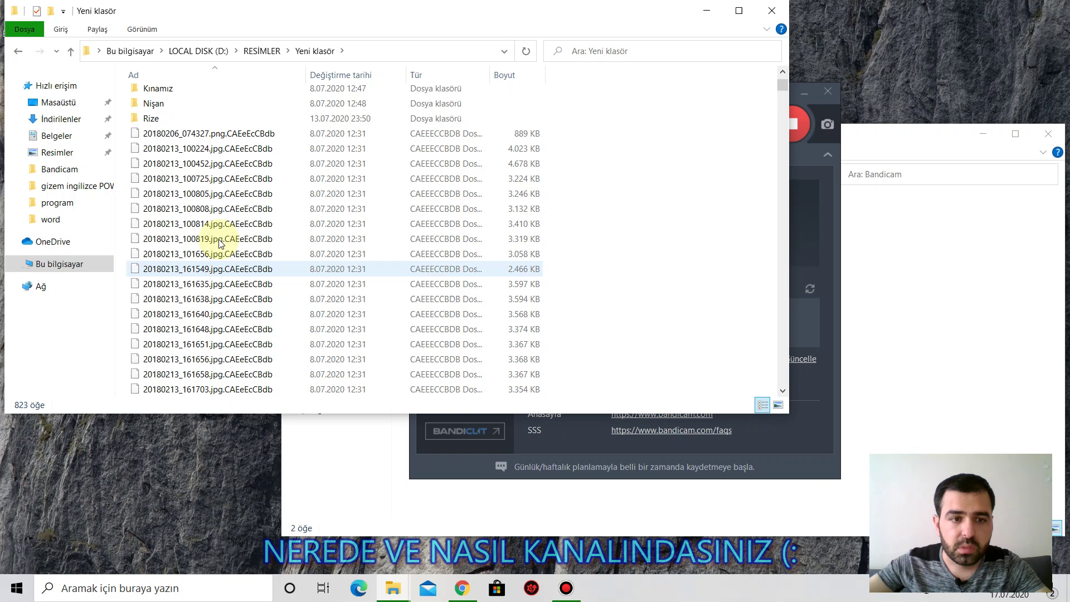
pyautogui.click(741, 10)
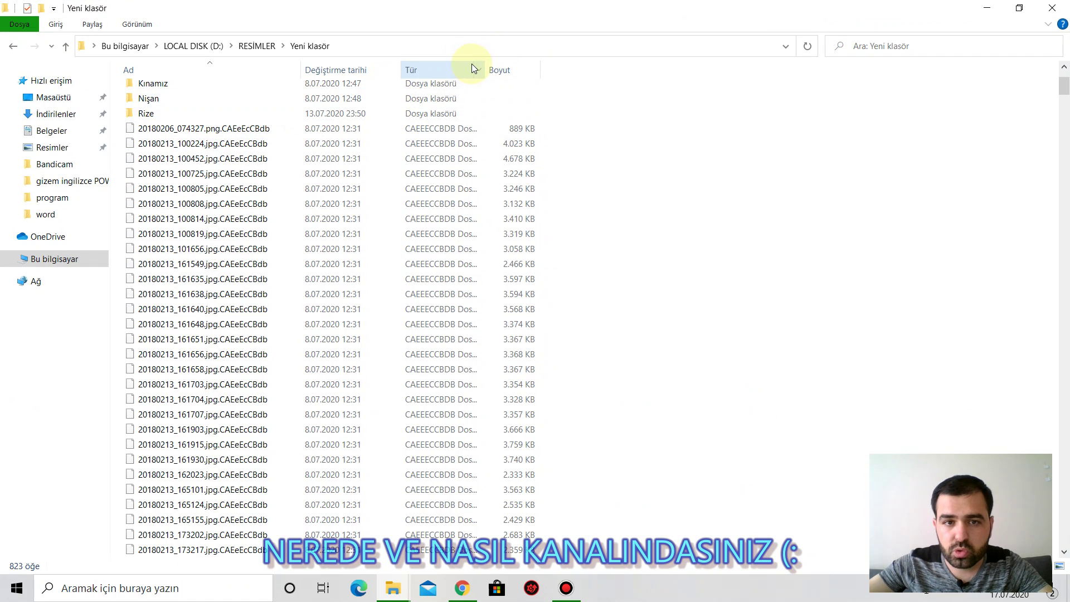
pyautogui.doubleClick(485, 67)
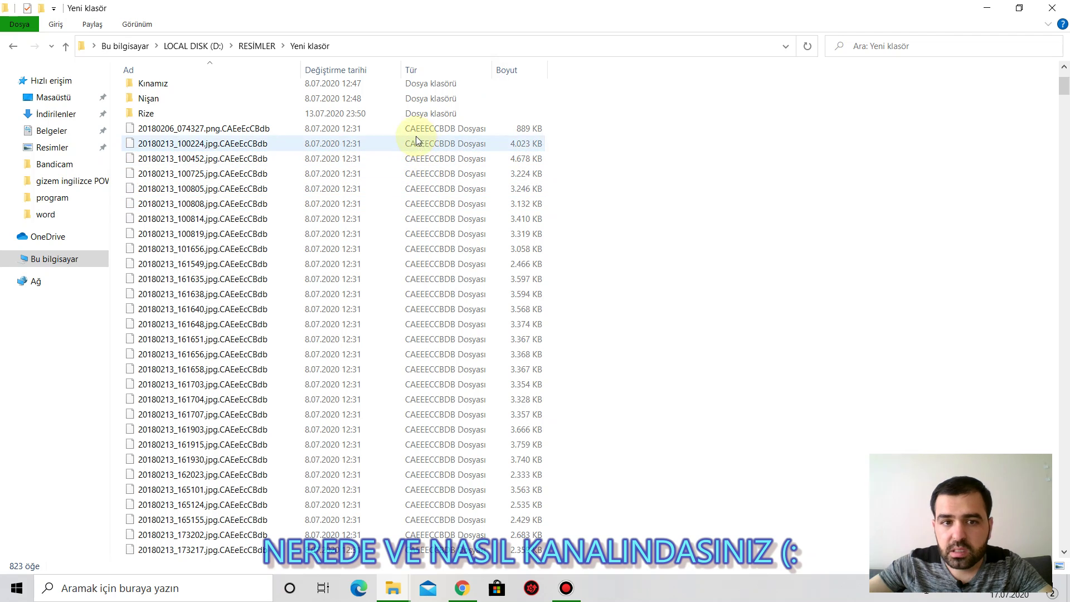
# - Rename 20180213_100224.jpg.CAEeEcCBdb to 20180213_100224.jpg by removing the added .CAEeEcCBdb extension, accepting the extension change
pyautogui.click(224, 148)
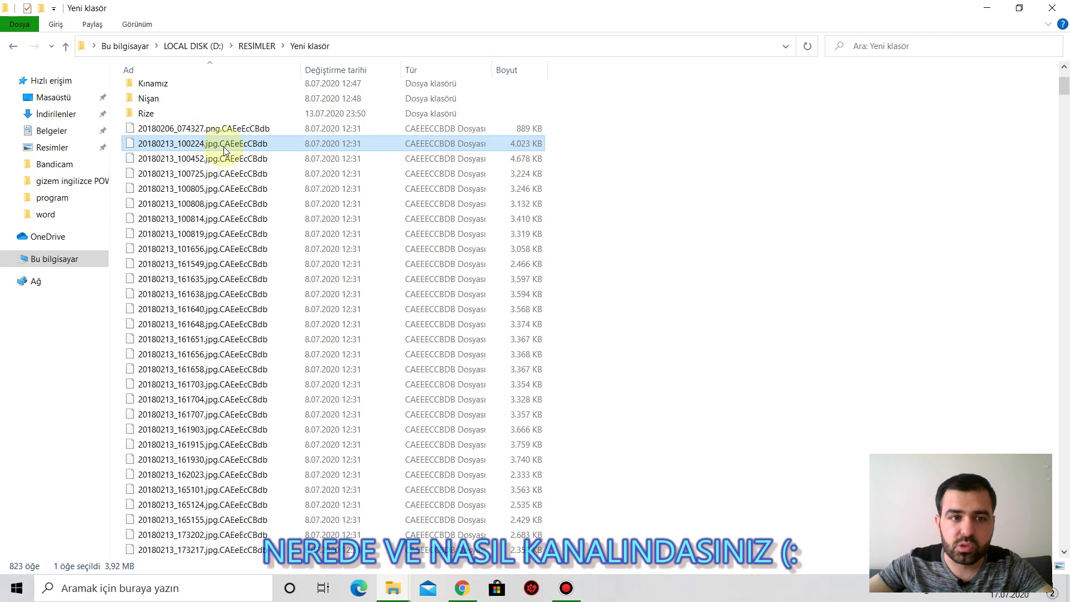
pyautogui.click(223, 146)
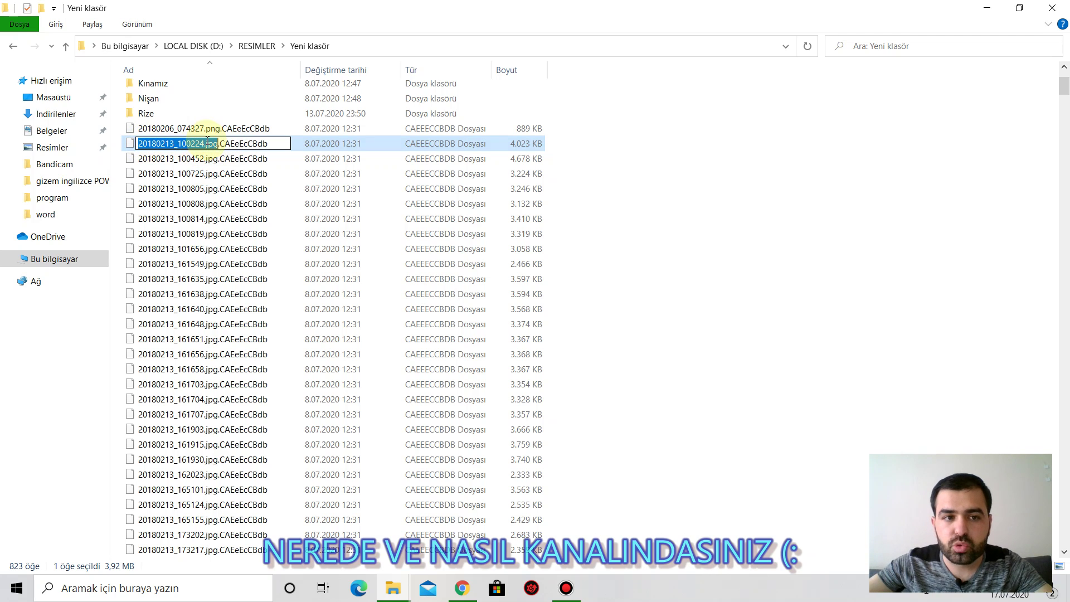
pyautogui.moveTo(219, 146); pyautogui.dragTo(311, 143)
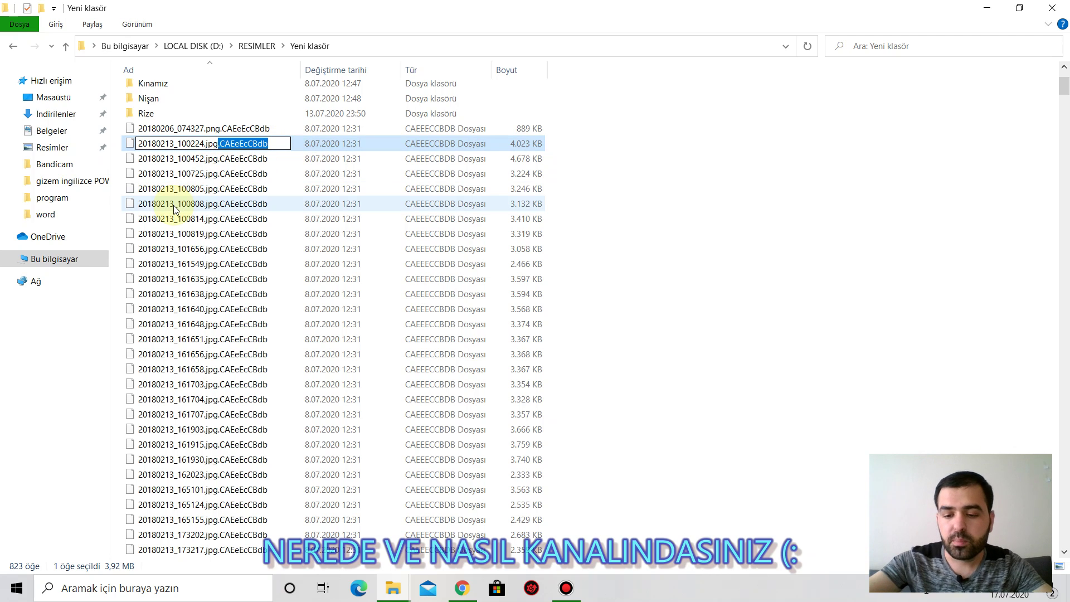
pyautogui.press('Delete')
pyautogui.press('Return')
pyautogui.press('Return')
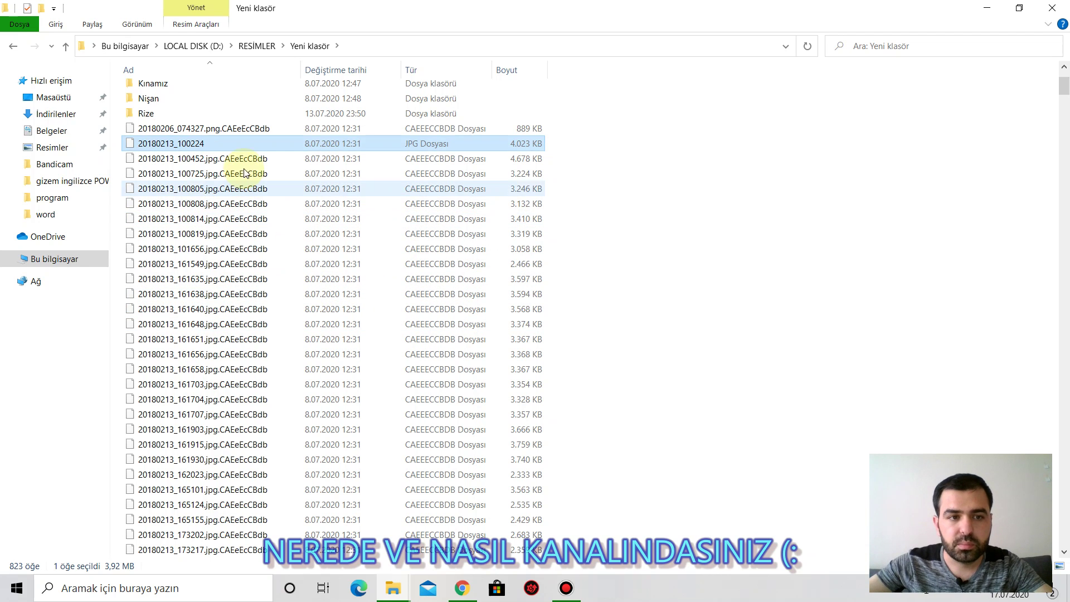
# - Sort the folder by modification date, oldest first, and look through the encrypted files
pyautogui.click(357, 71)
pyautogui.click(357, 72)
pyautogui.scroll(-20, 343, 173)
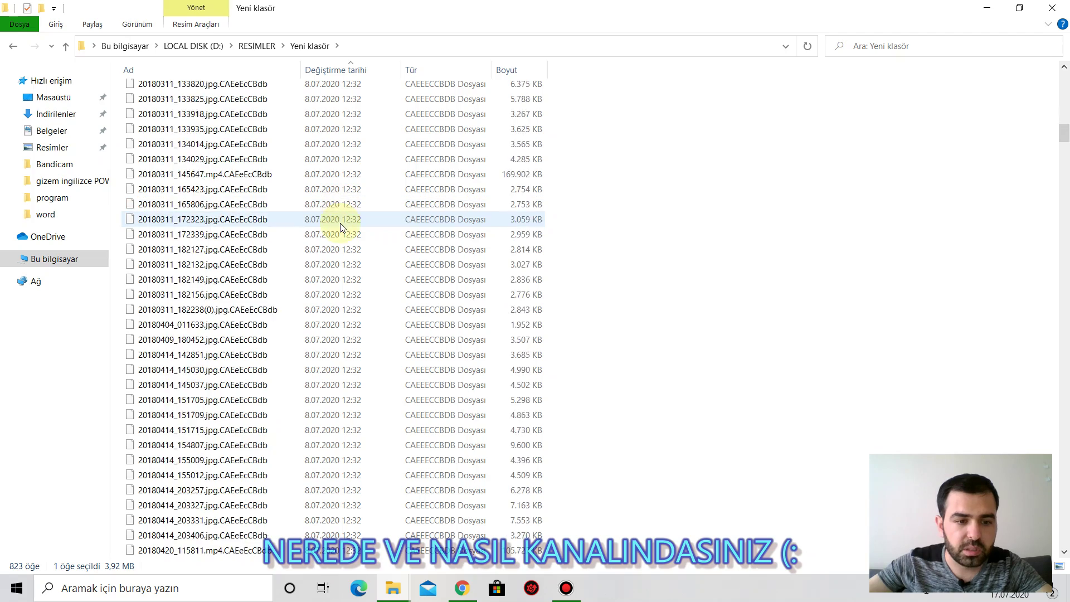
pyautogui.scroll(-20, 335, 234)
pyautogui.scroll(-20, 333, 238)
pyautogui.moveTo(1063, 248); pyautogui.dragTo(1055, 82)
# - Refresh the folder listing, open the renamed picture 20180213_100224 to test it, and close the photo viewer
pyautogui.rightClick(750, 231)
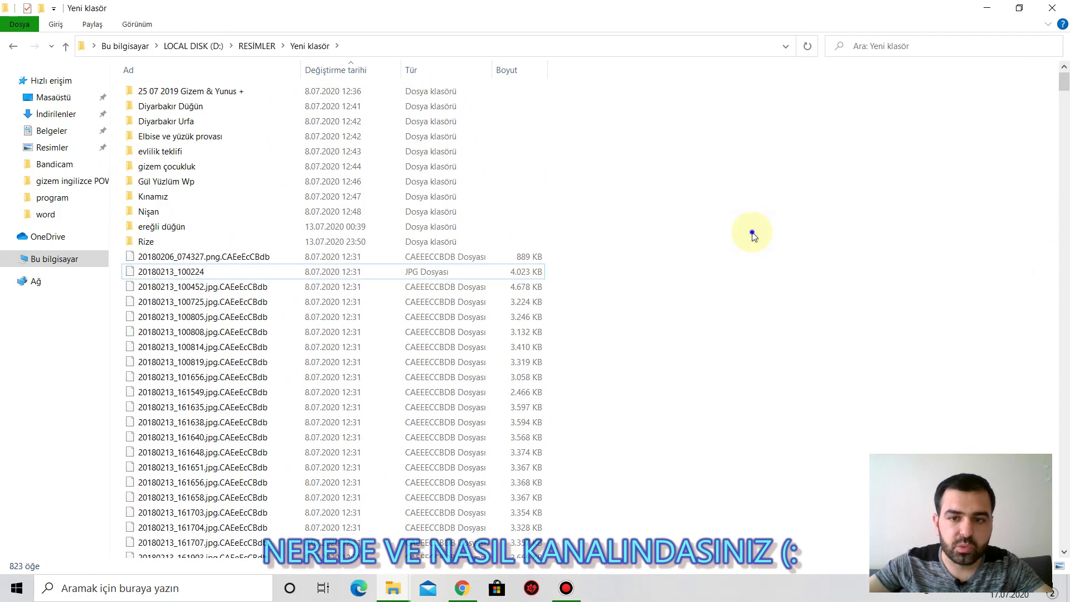
pyautogui.click(782, 291)
pyautogui.click(166, 272)
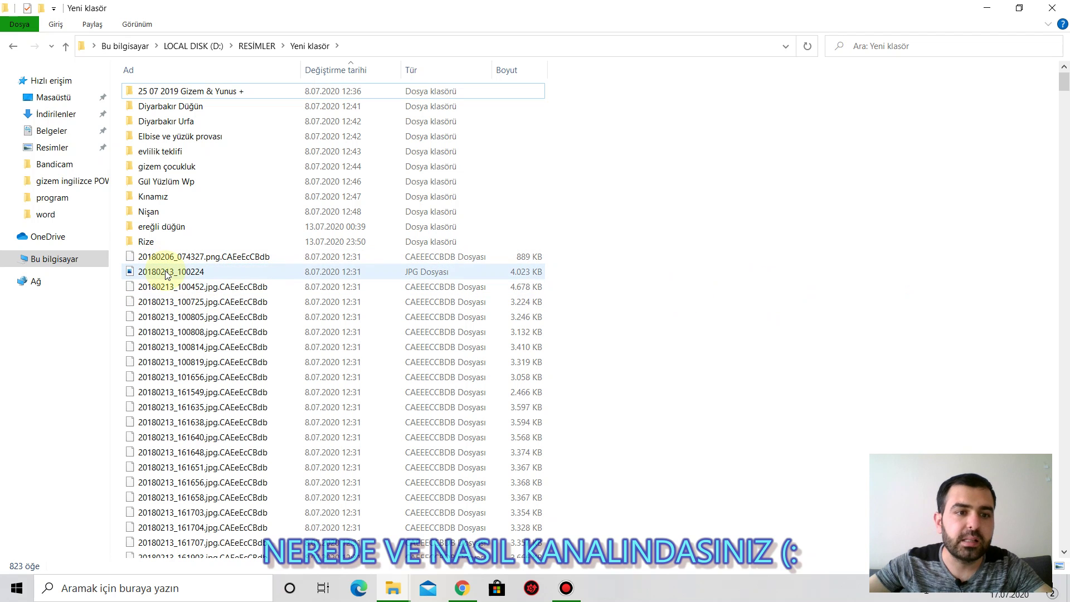
pyautogui.doubleClick(165, 272)
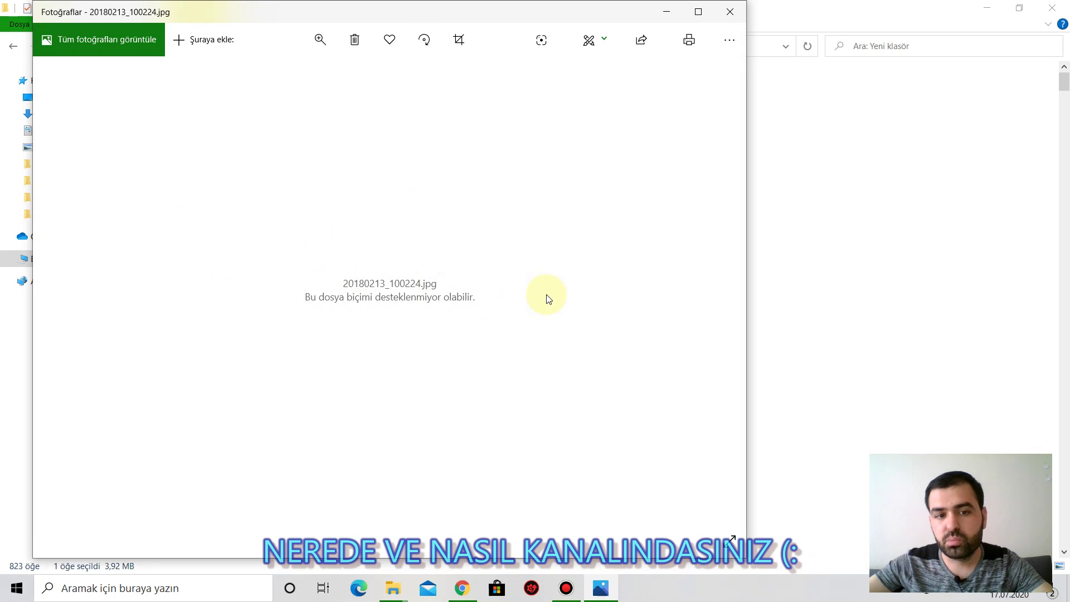
pyautogui.click(732, 12)
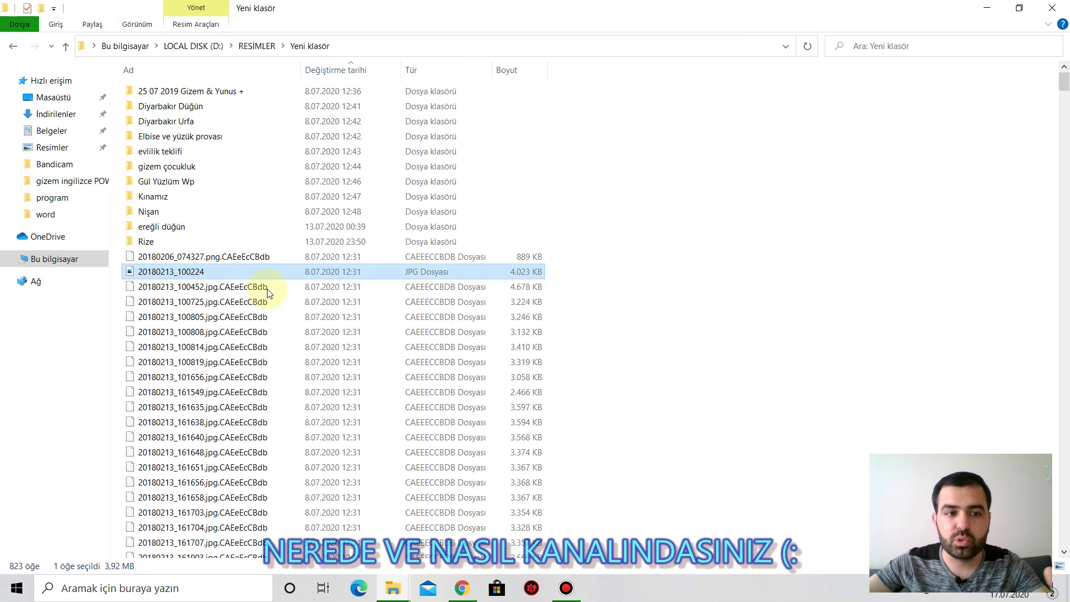
# - Close the "Yeni klasör" window and the Bandicam folder window
pyautogui.scroll(-4, 286, 309)
pyautogui.scroll(4, 285, 309)
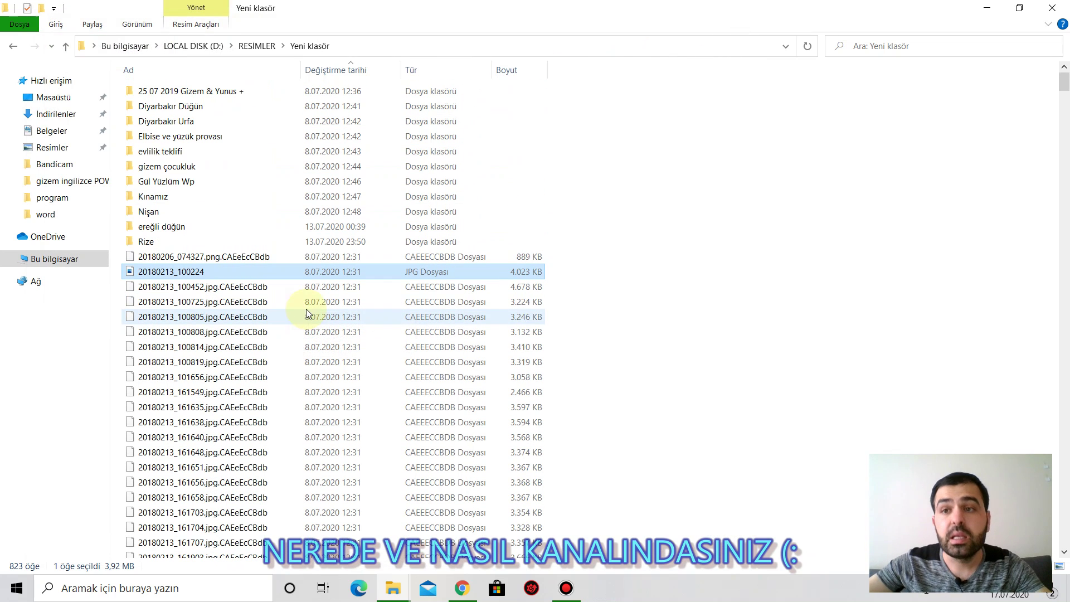
pyautogui.click(1052, 8)
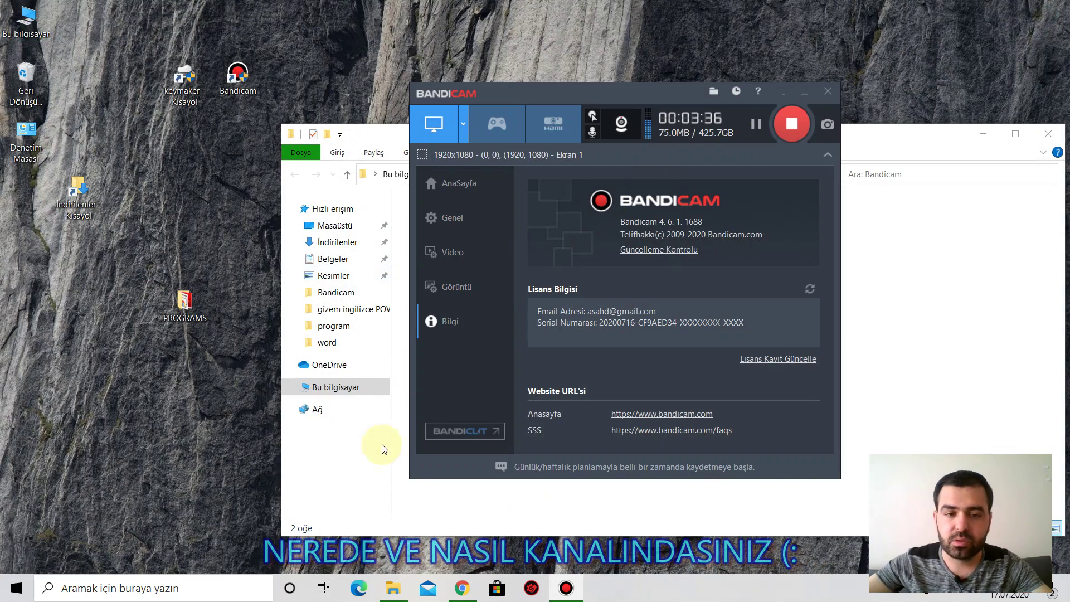
pyautogui.click(955, 135)
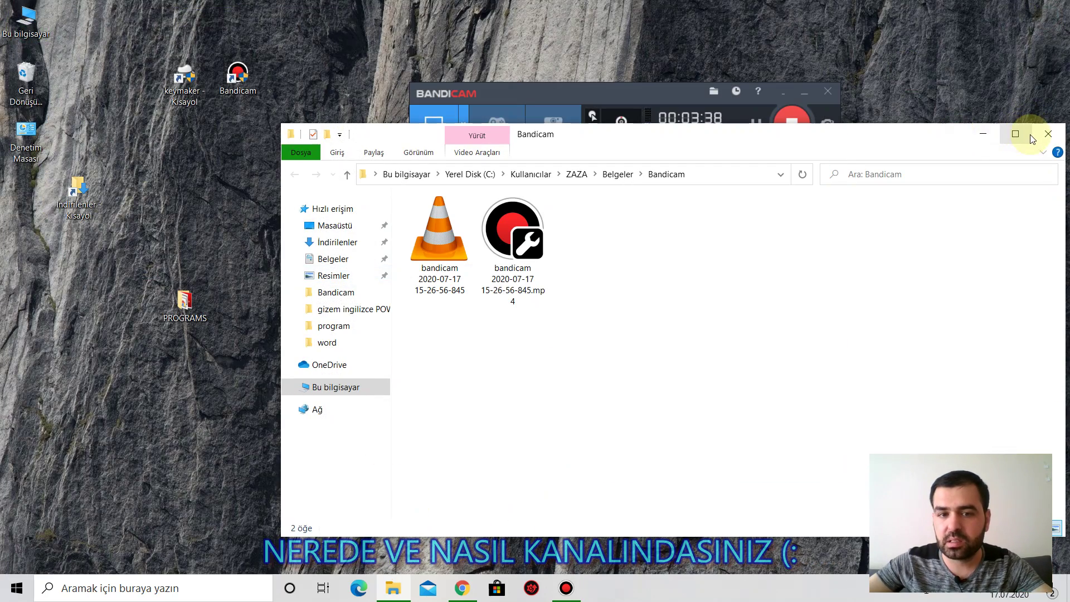
pyautogui.click(1048, 134)
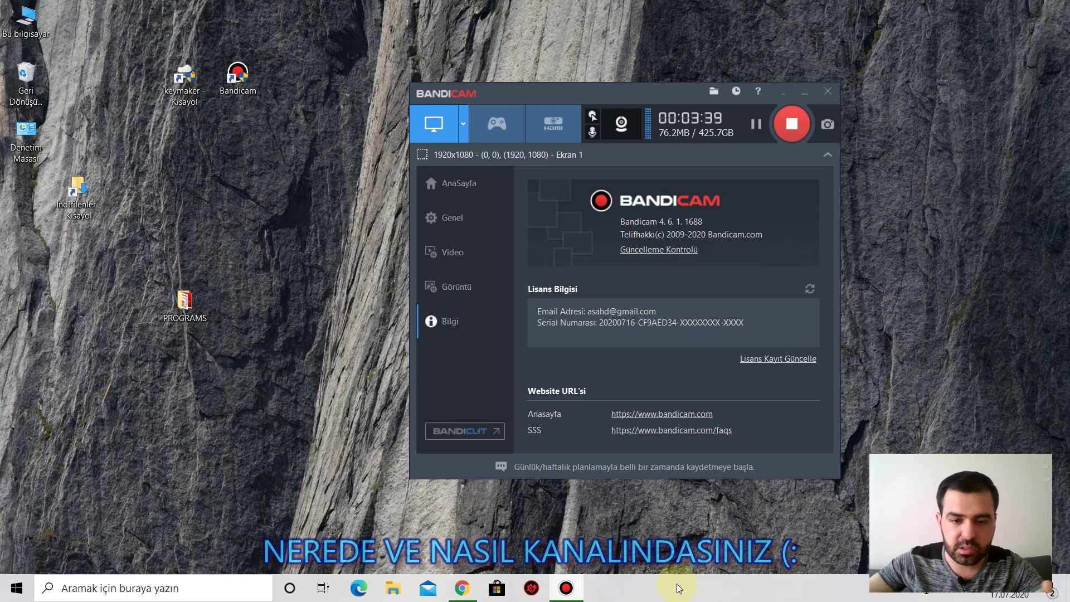
# - Switch back to Chrome, look through more "fidye virüsü" image results and close that tab
pyautogui.click(474, 584)
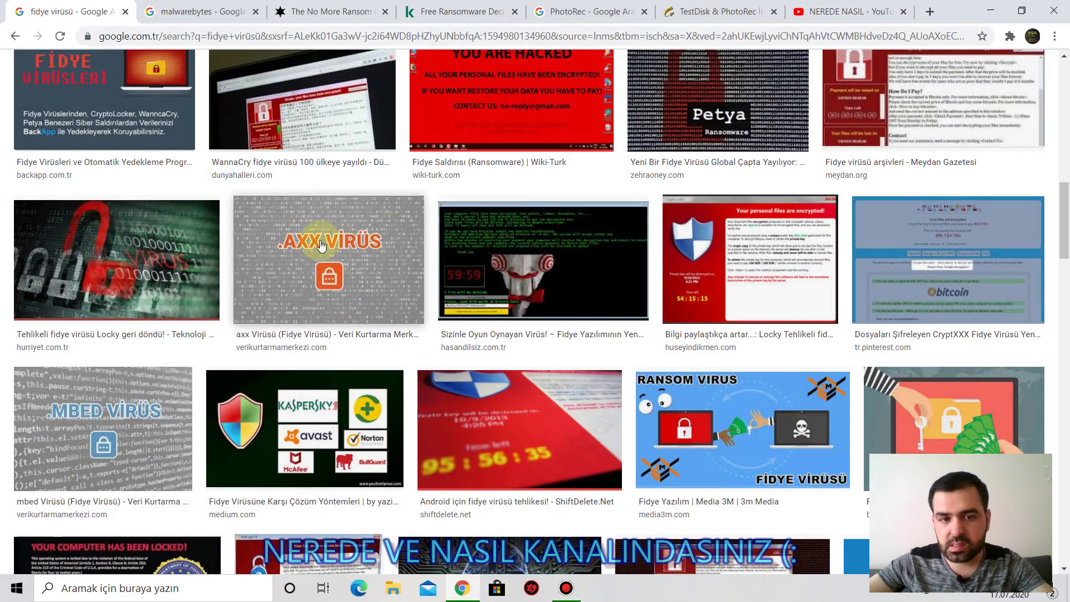
pyautogui.scroll(-8, 303, 299)
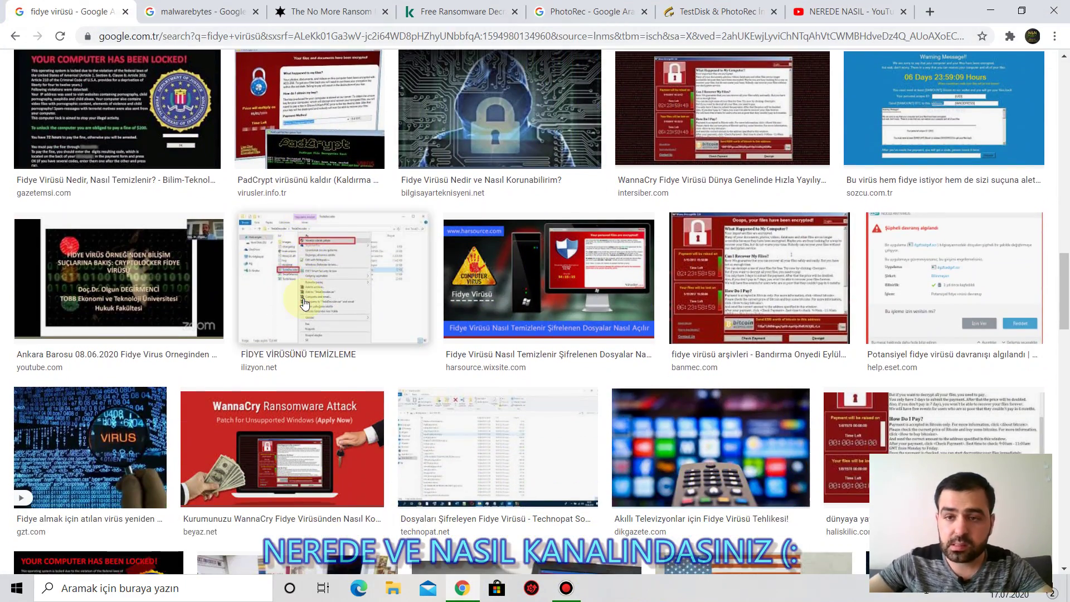
pyautogui.scroll(4, 305, 304)
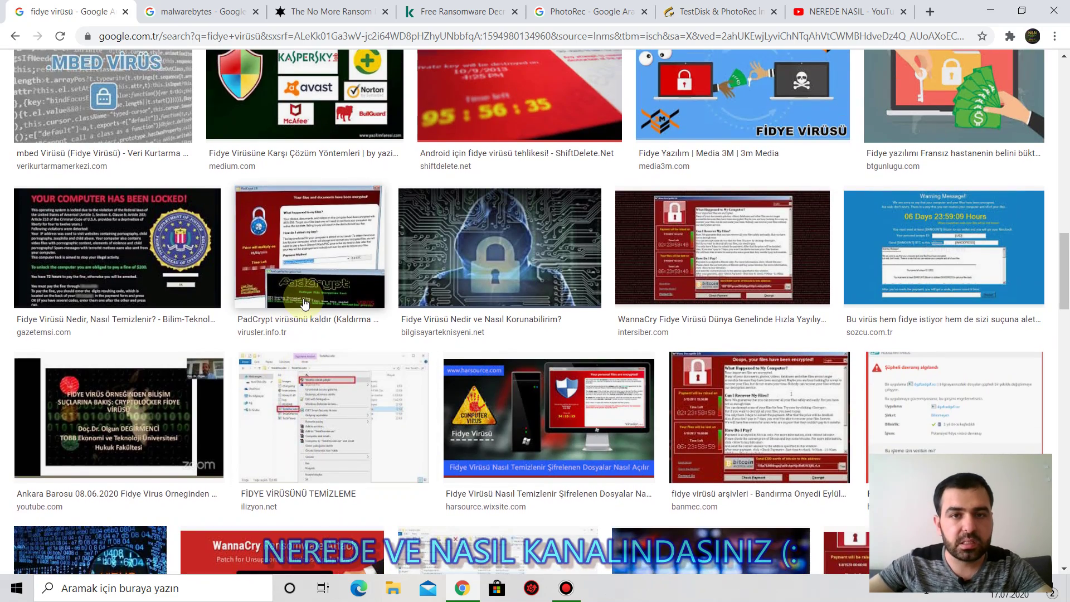
pyautogui.scroll(-5, 304, 304)
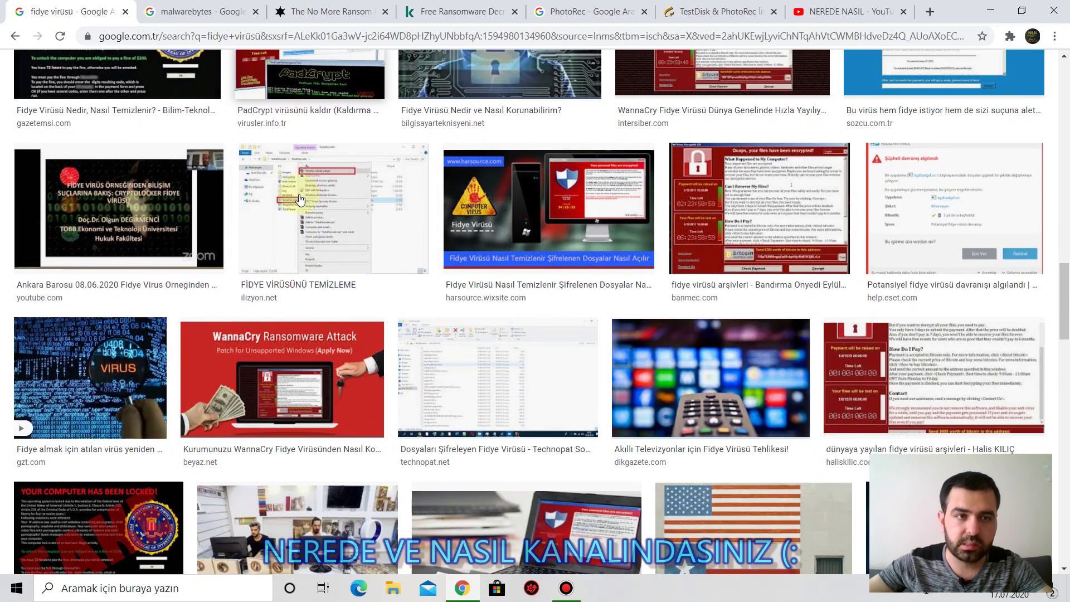
pyautogui.click(125, 12)
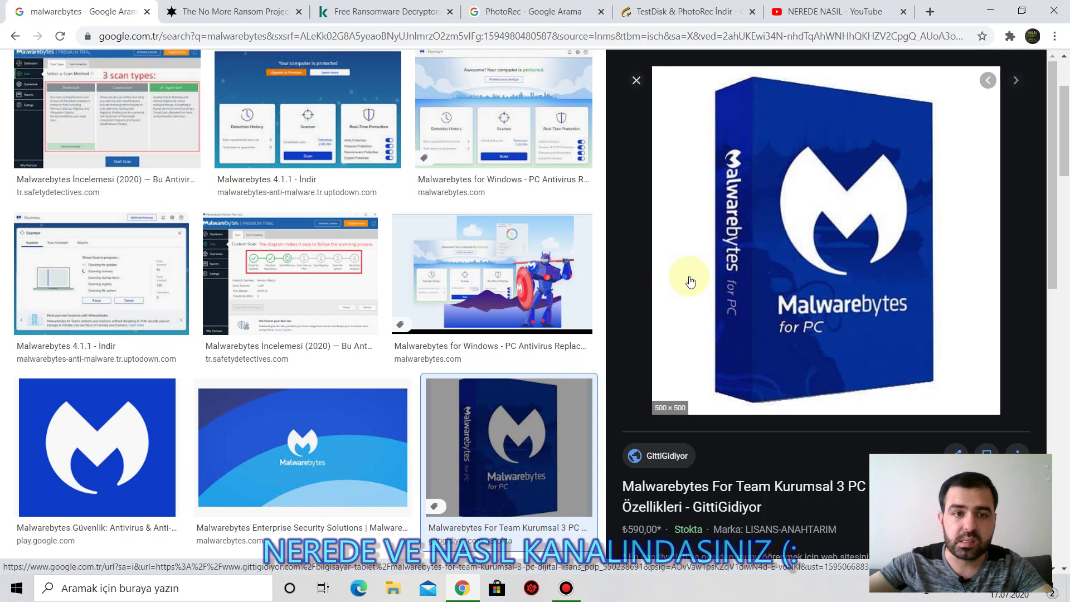
# - Look through the malwarebytes image results and the related images of the Malwarebytes for PC product
pyautogui.scroll(-1, 709, 226)
pyautogui.scroll(-5, 710, 226)
pyautogui.scroll(-5, 383, 342)
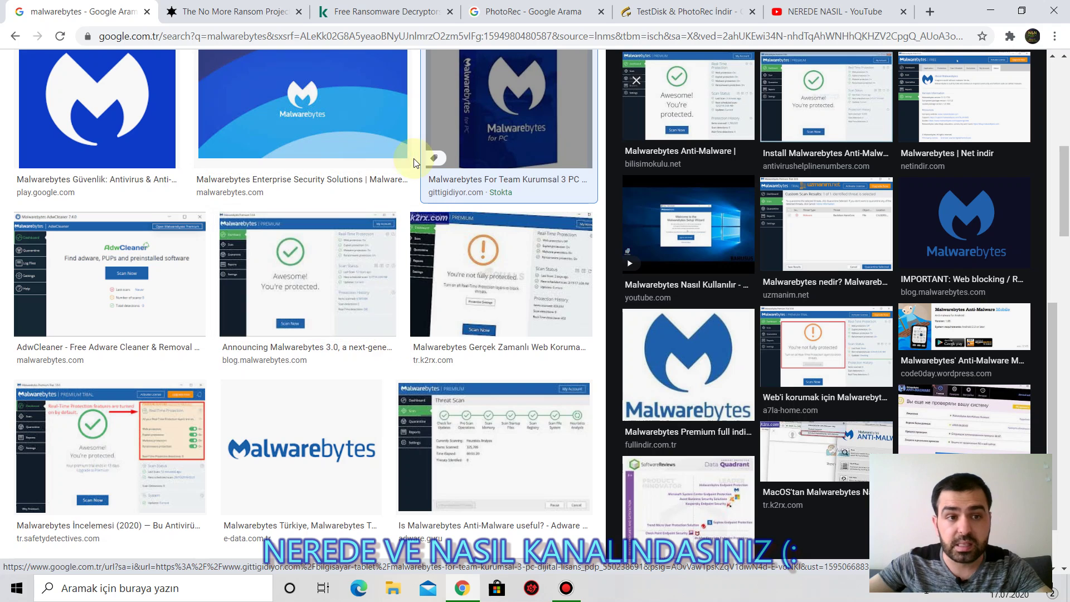
pyautogui.scroll(6, 930, 374)
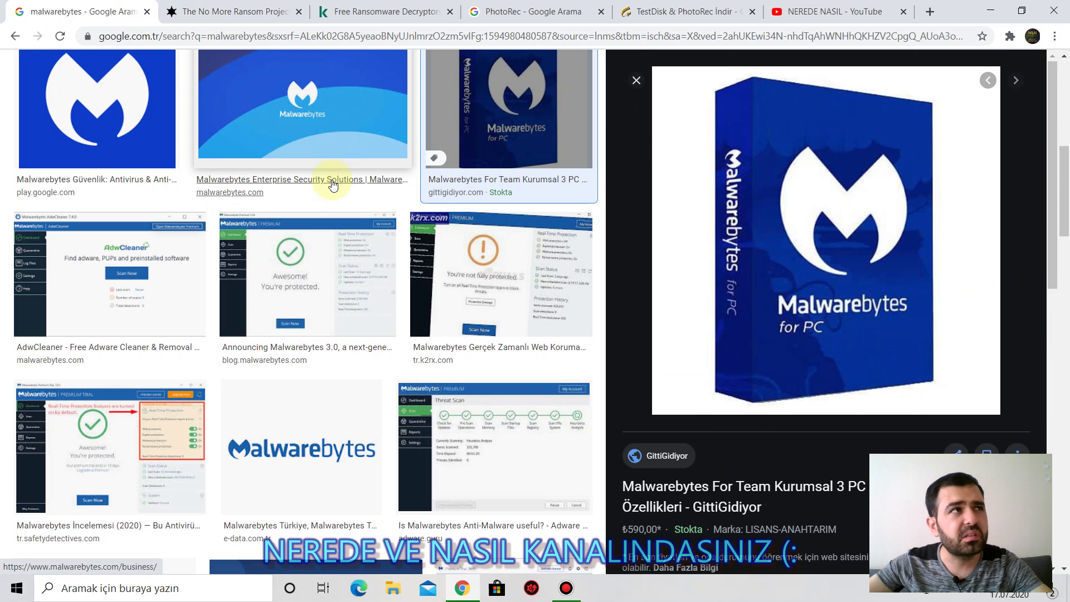
pyautogui.scroll(4, 333, 185)
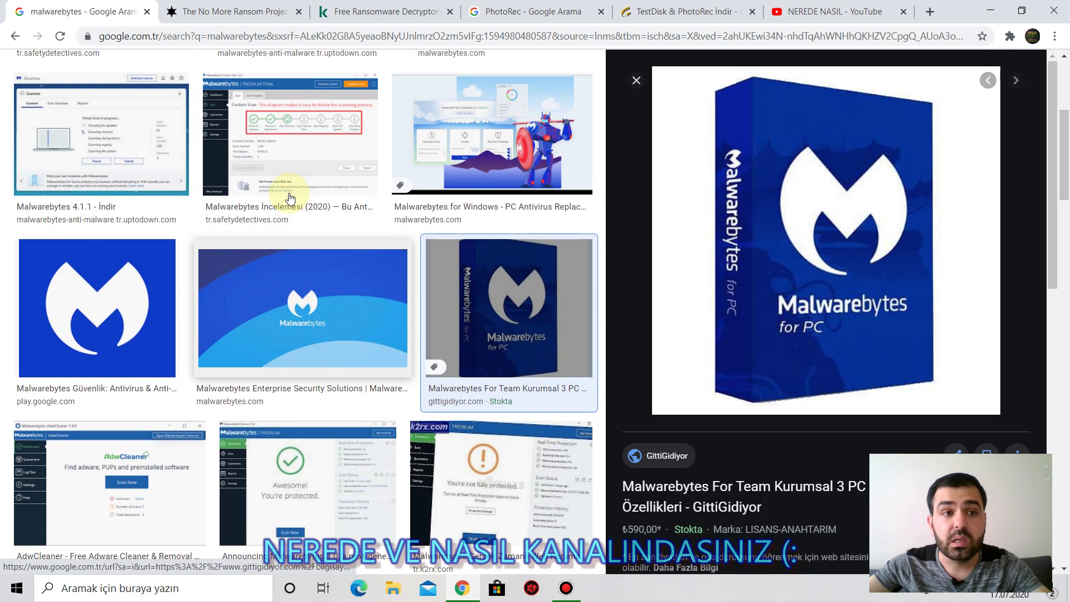
pyautogui.scroll(5, 290, 198)
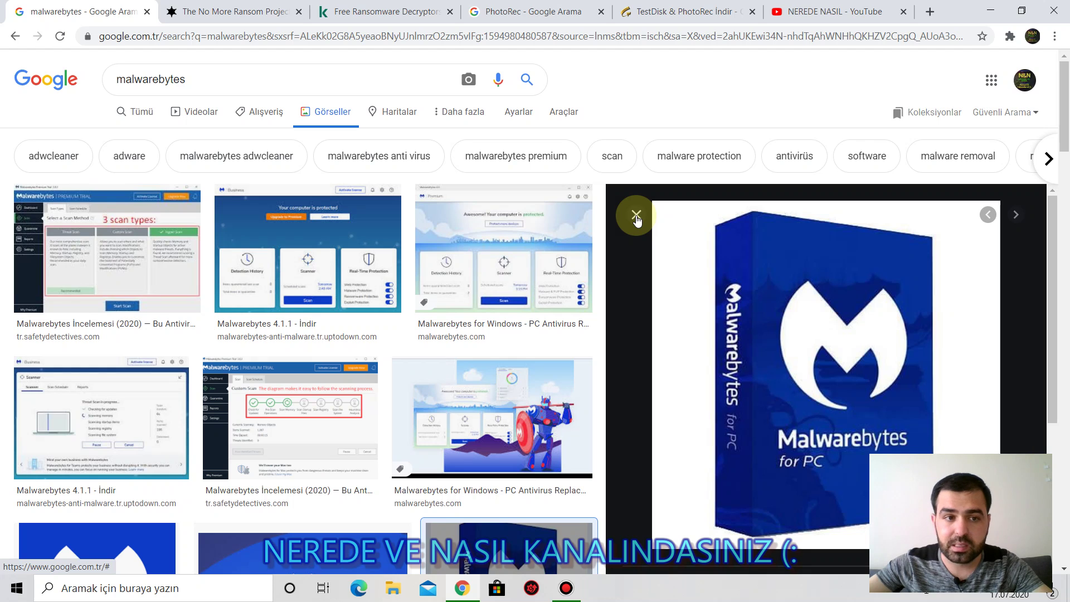
# - Close the malwarebytes tab and highlight the nomoreransom.org address of the No More Ransom site
pyautogui.click(146, 11)
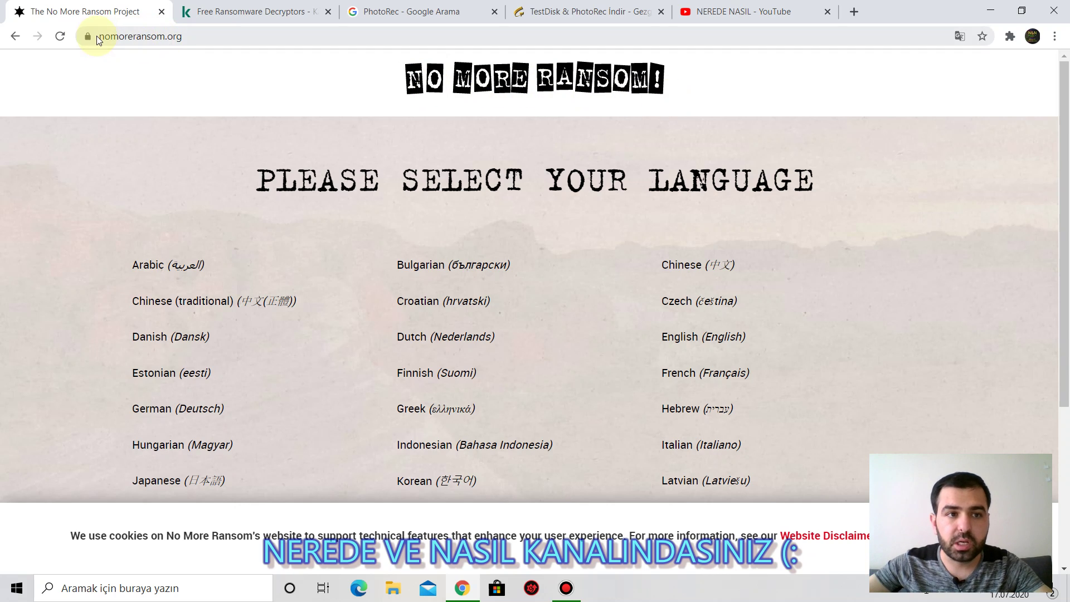
pyautogui.moveTo(135, 37); pyautogui.dragTo(233, 35)
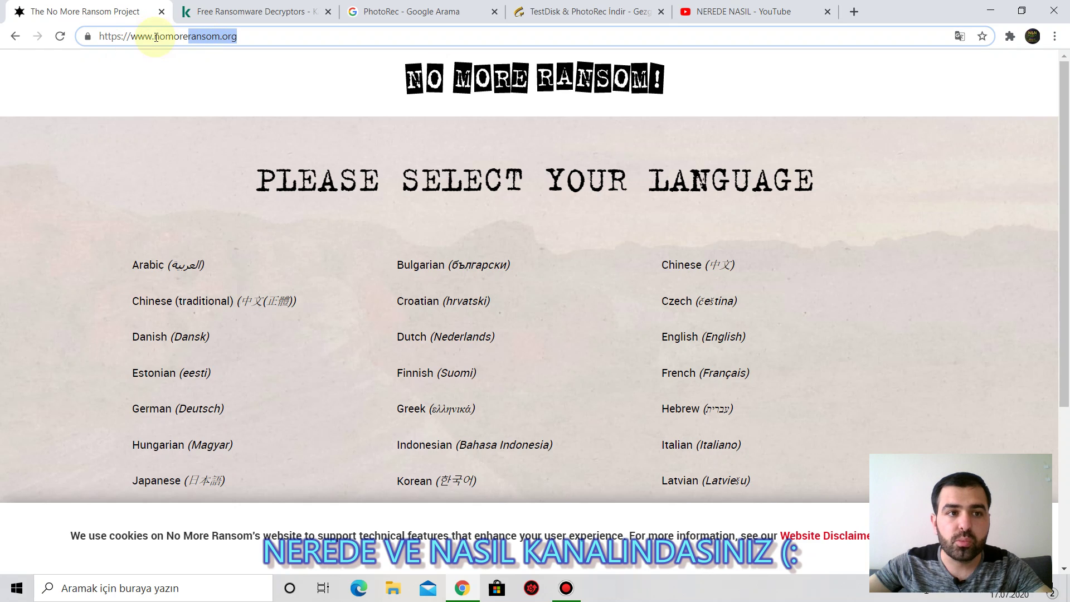
# - Look over the language list on the No More Ransom site and open the English version
pyautogui.click(263, 61)
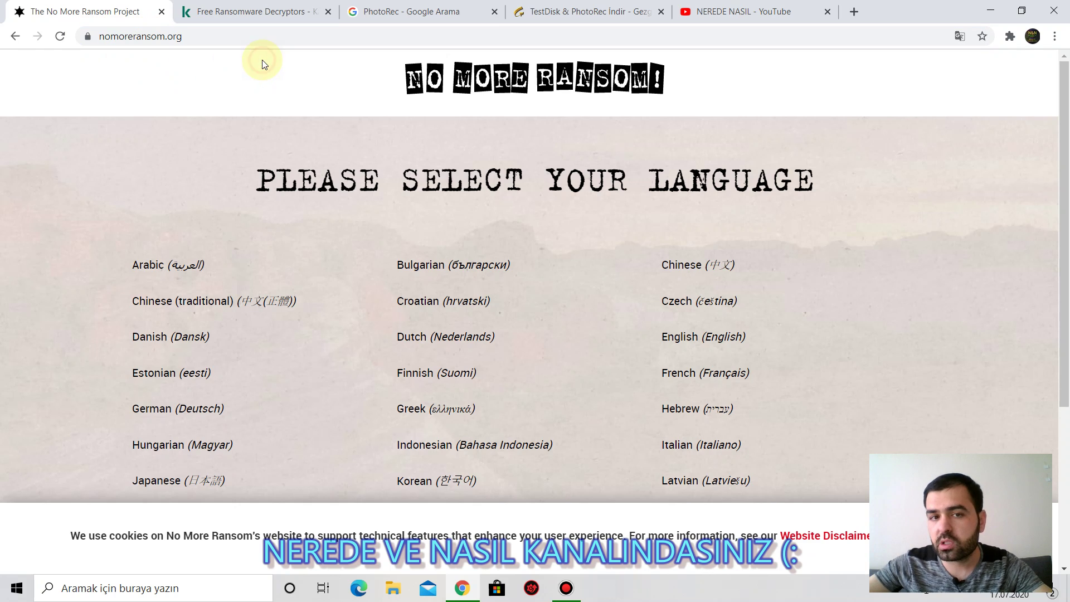
pyautogui.scroll(-4, 758, 209)
pyautogui.scroll(4, 852, 231)
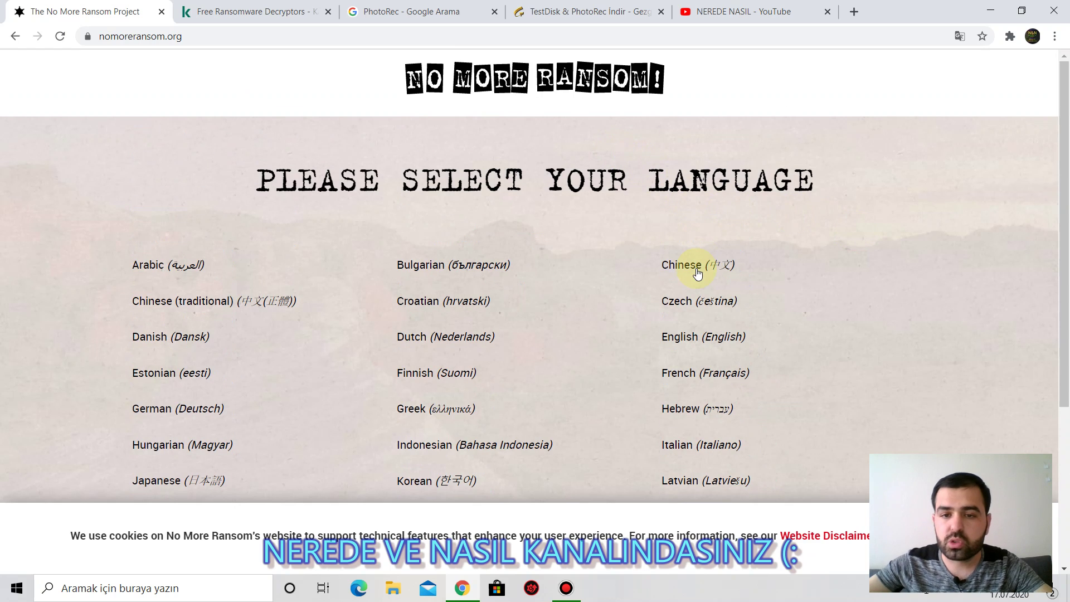
pyautogui.click(691, 338)
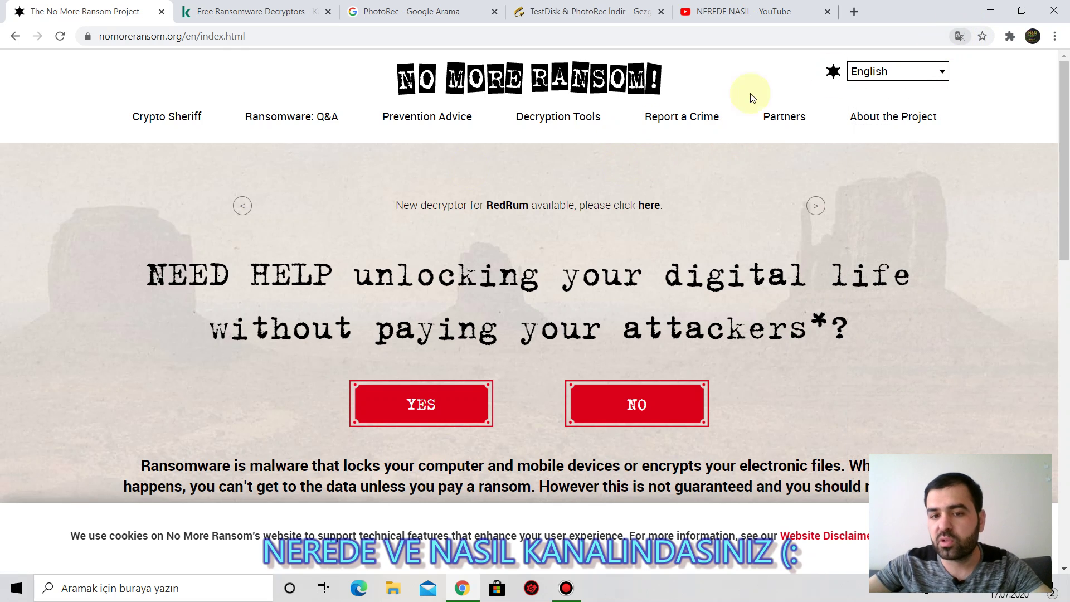
# - Look through the home page down to its Decrypted section, then answer YES to needing help unlocking files
pyautogui.scroll(-9, 317, 272)
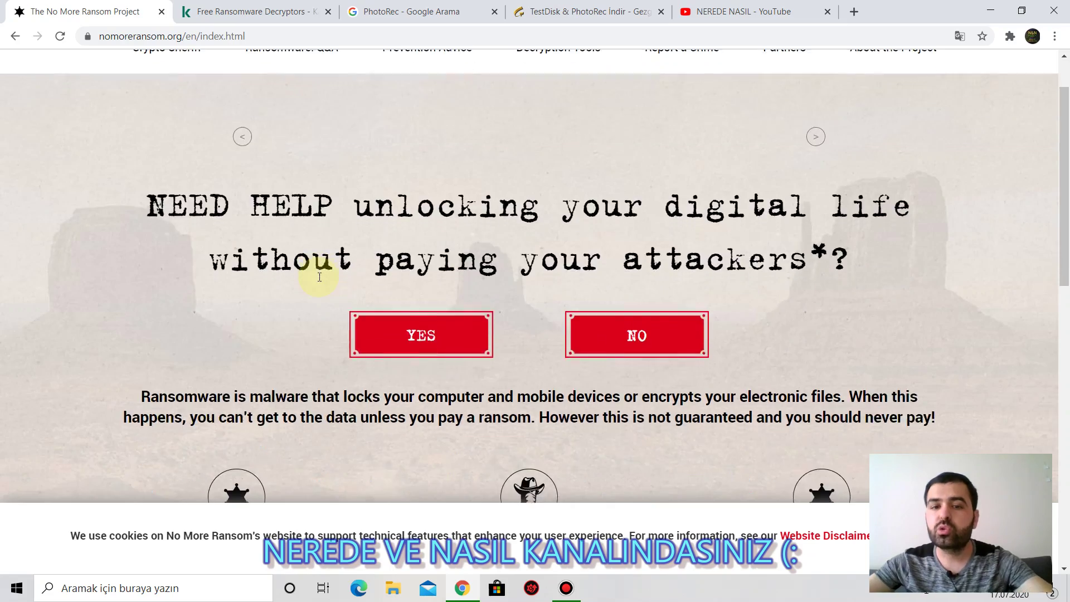
pyautogui.scroll(5, 460, 258)
pyautogui.scroll(-10, 458, 256)
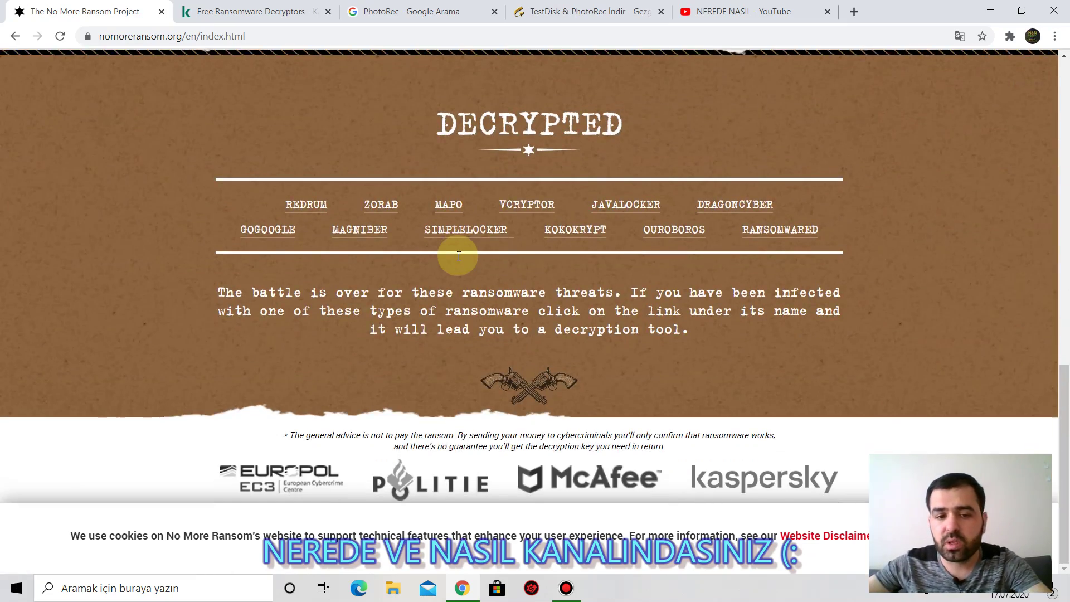
pyautogui.scroll(10, 459, 257)
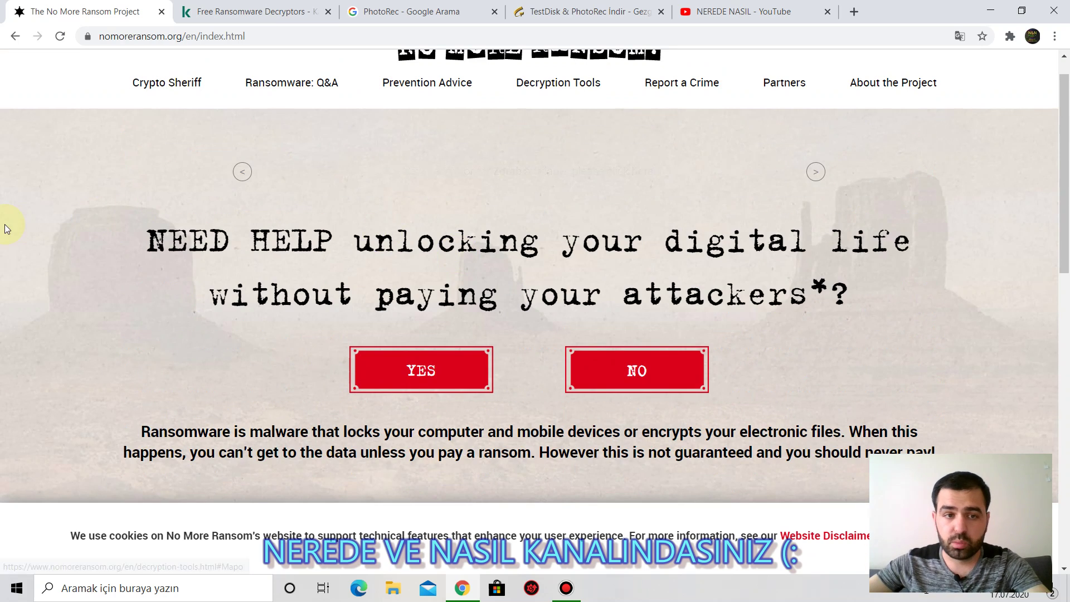
pyautogui.scroll(1, 144, 270)
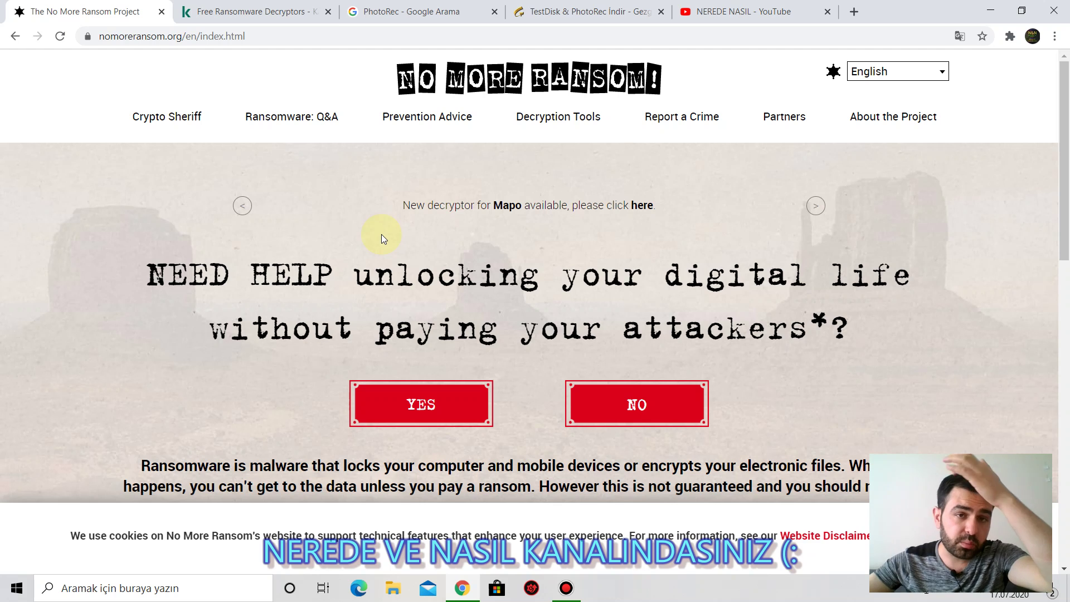
pyautogui.click(435, 405)
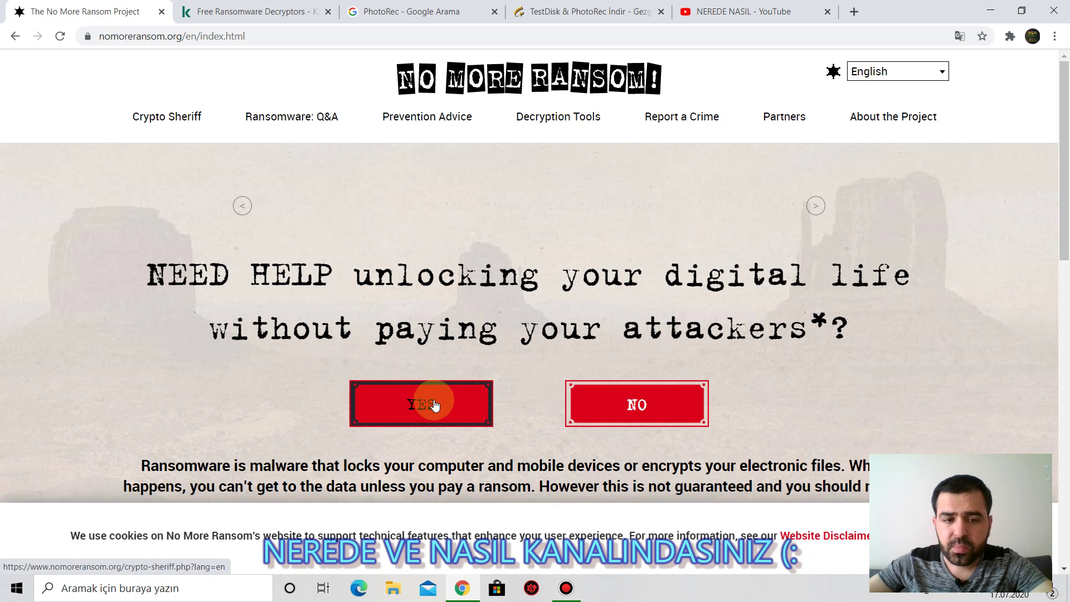
# - Look over the Crypto Sheriff form's two encrypted-file uploads, ransom-demand field and submit option
pyautogui.scroll(-4, 212, 403)
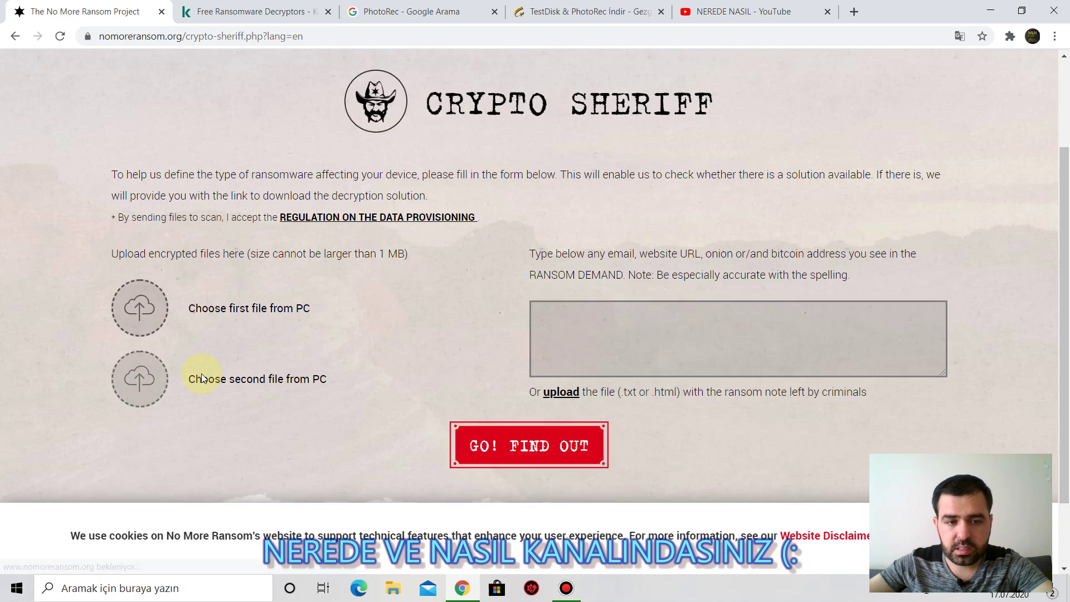
pyautogui.click(507, 356)
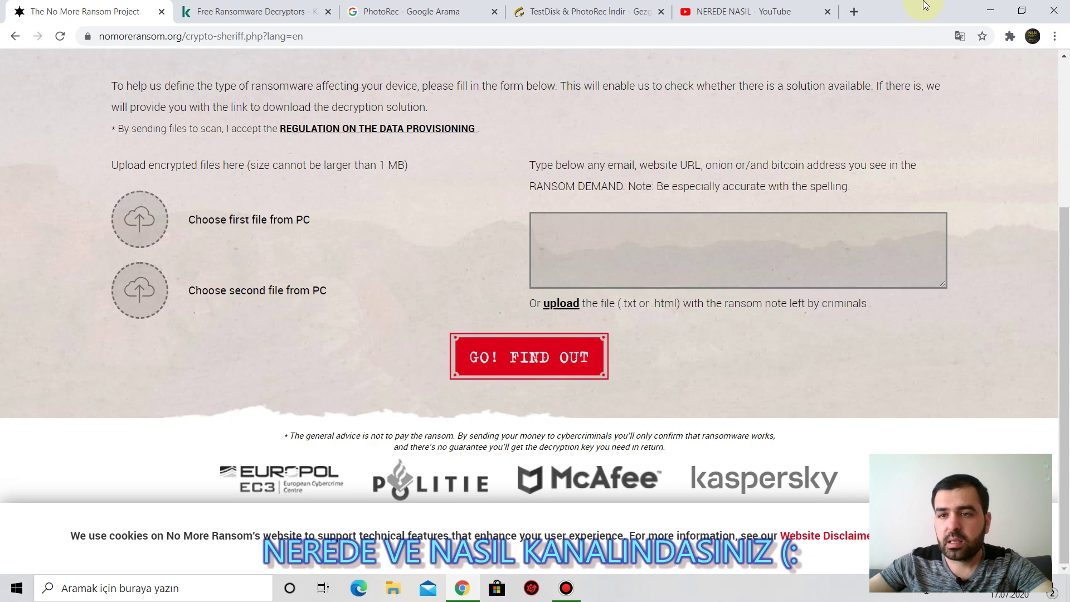
pyautogui.click(472, 360)
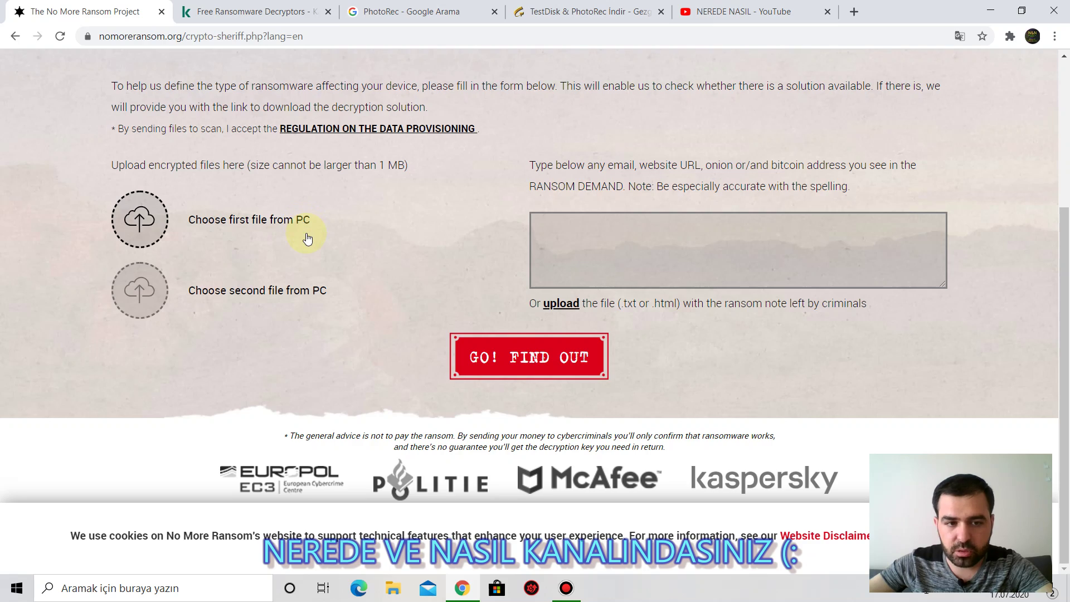
pyautogui.click(575, 343)
pyautogui.scroll(1, 638, 363)
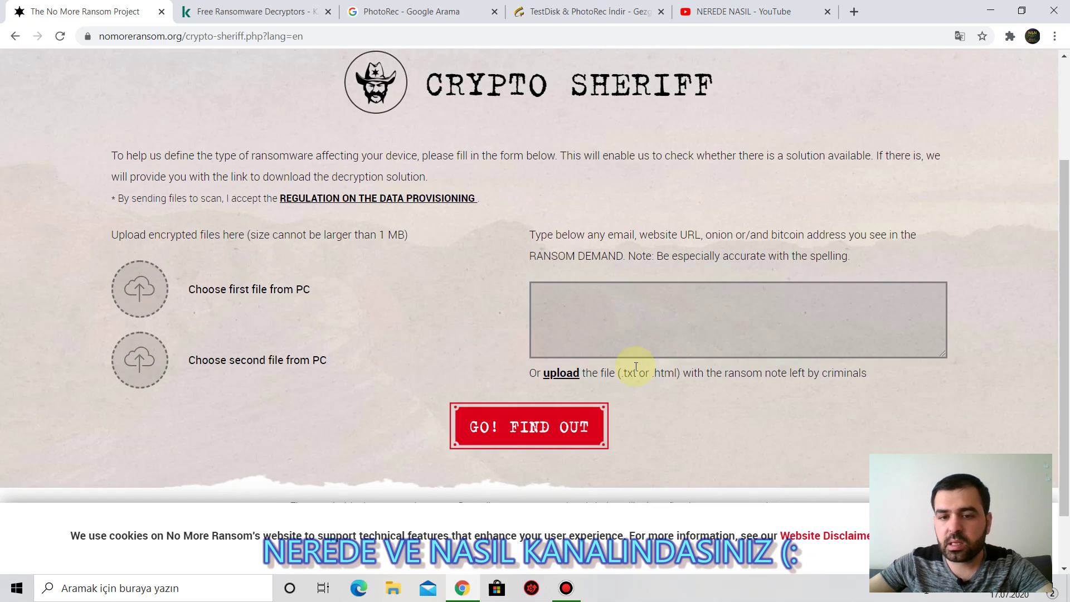
# - Minimize the browser, view the folders on LOCAL DISK (D:) in File Explorer, close it and point out the desktop shortcuts
pyautogui.click(989, 12)
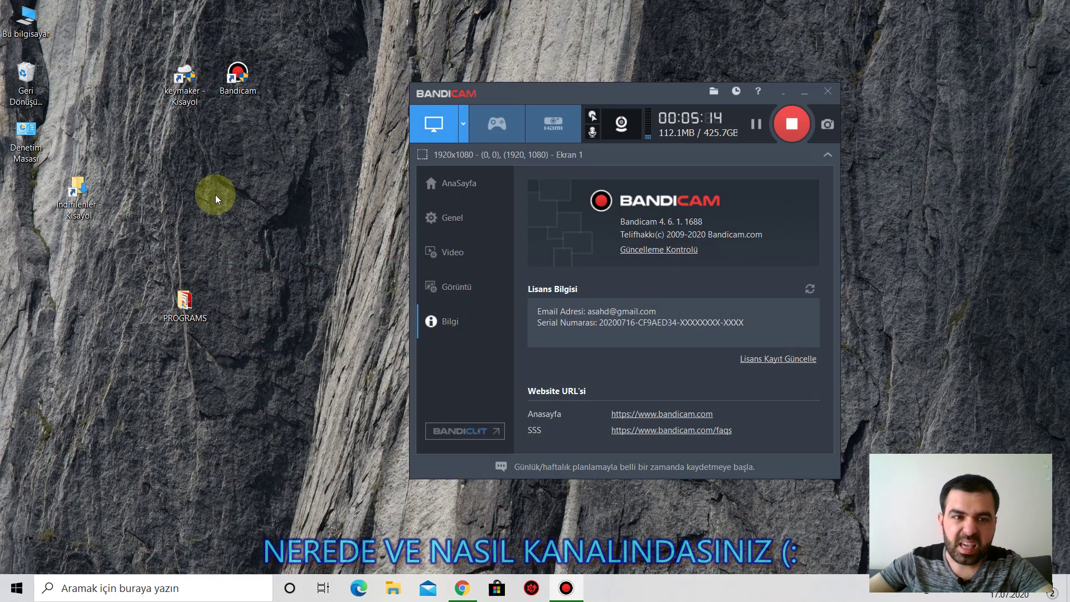
pyautogui.doubleClick(41, 32)
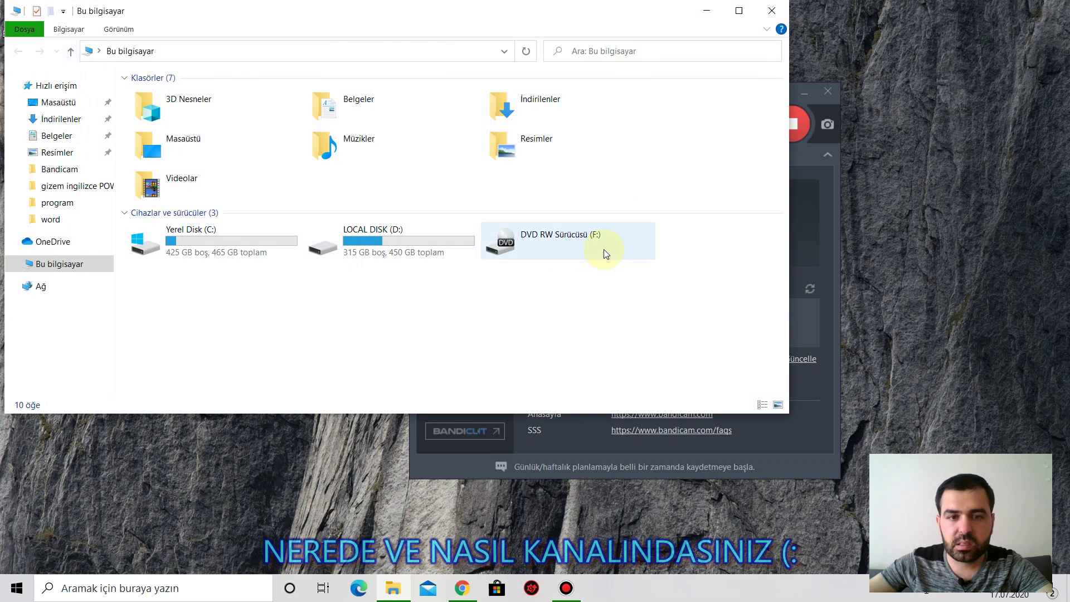
pyautogui.click(380, 237)
pyautogui.doubleClick(381, 237)
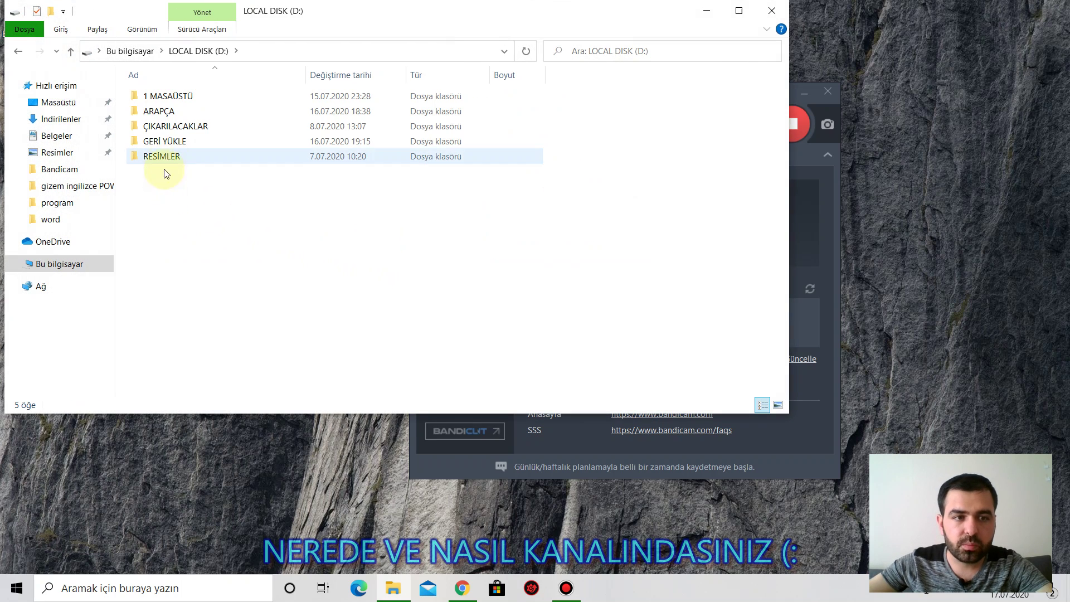
pyautogui.moveTo(142, 170); pyautogui.dragTo(275, 195)
pyautogui.click(772, 10)
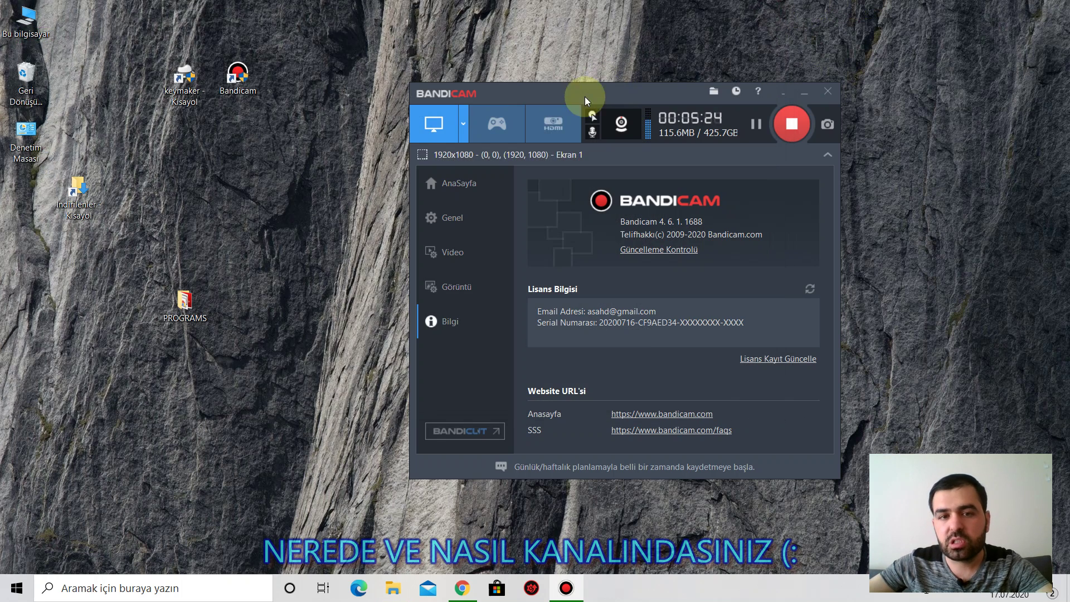
pyautogui.moveTo(321, 28); pyautogui.dragTo(98, 262)
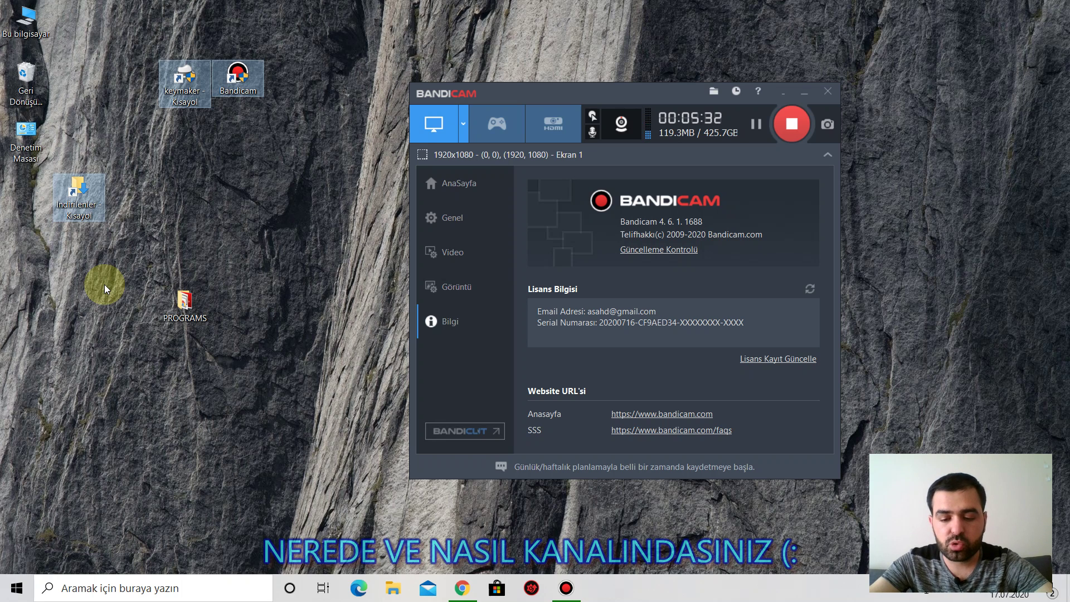
pyautogui.click(306, 191)
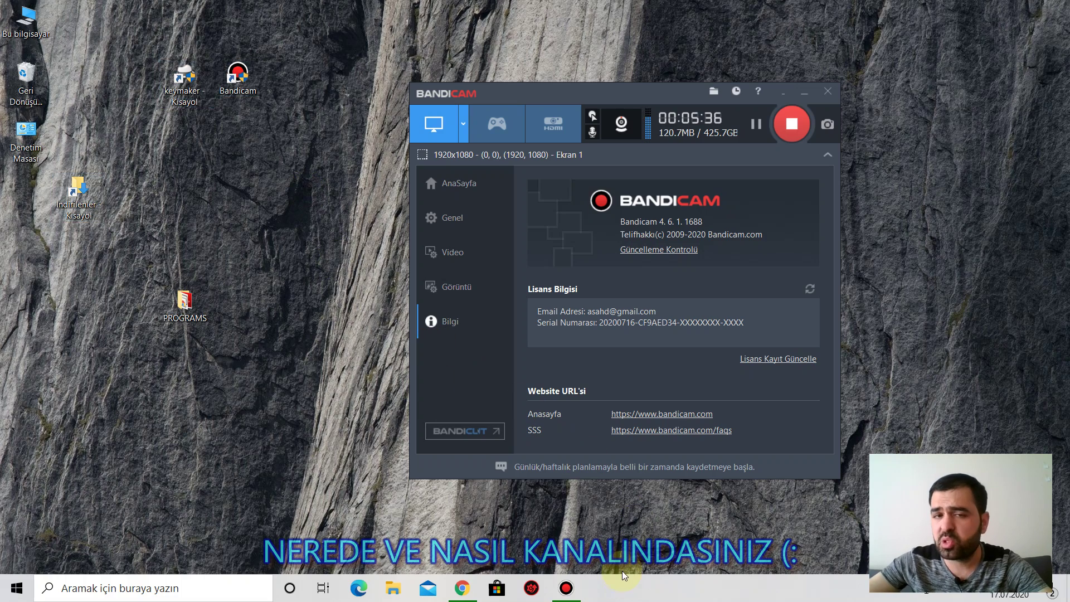
# - Return to Chrome and choose 20180213_100805.jpg.CAEeEcCBdb from the Yeni klasör folder in RESİMLER on drive D: as the first encrypted file
pyautogui.click(461, 590)
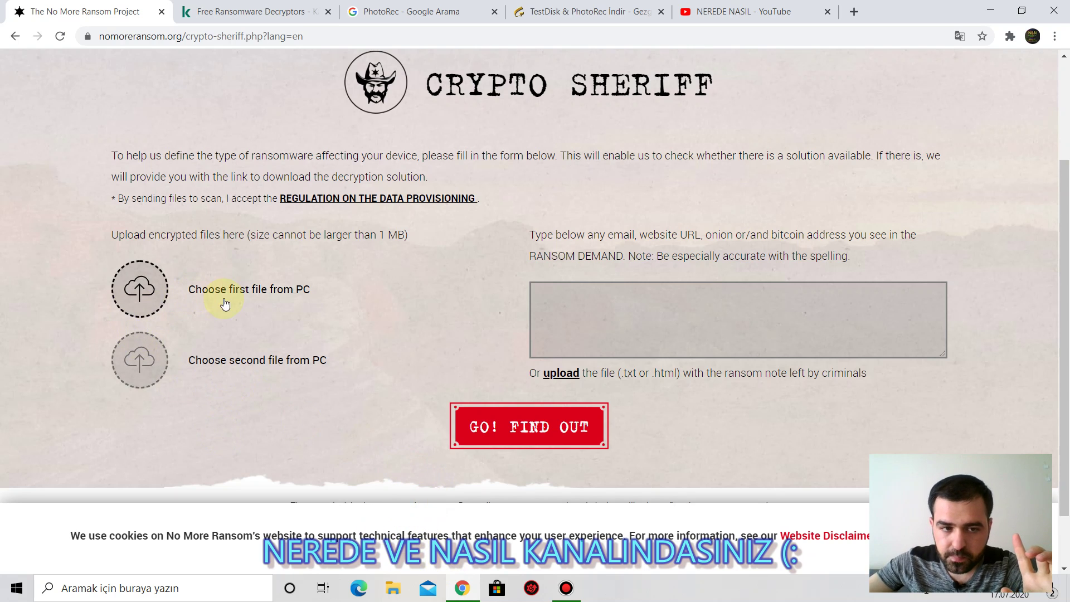
pyautogui.click(143, 289)
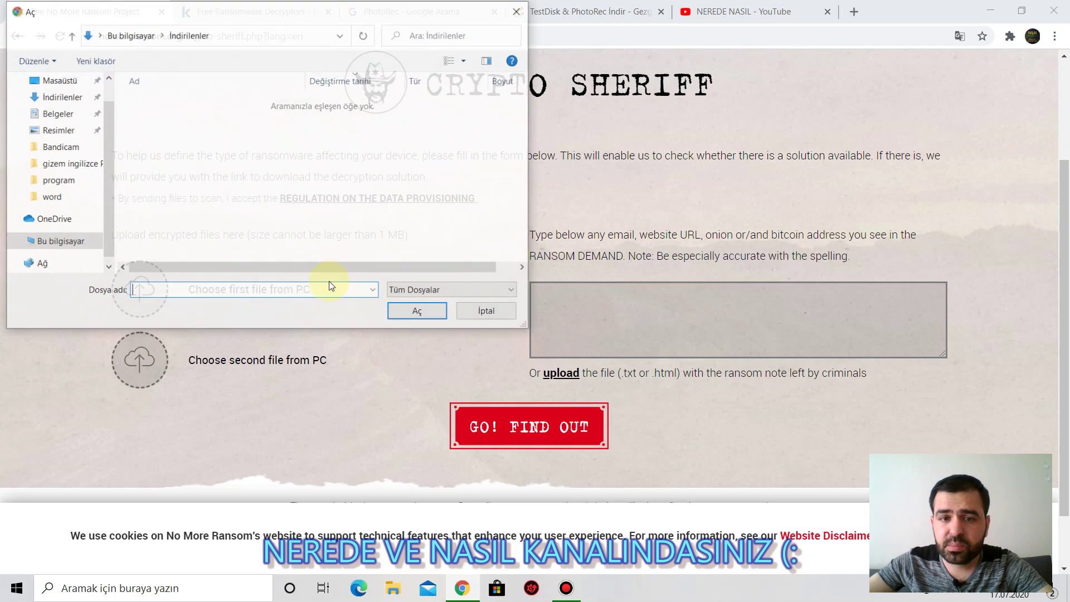
pyautogui.click(57, 242)
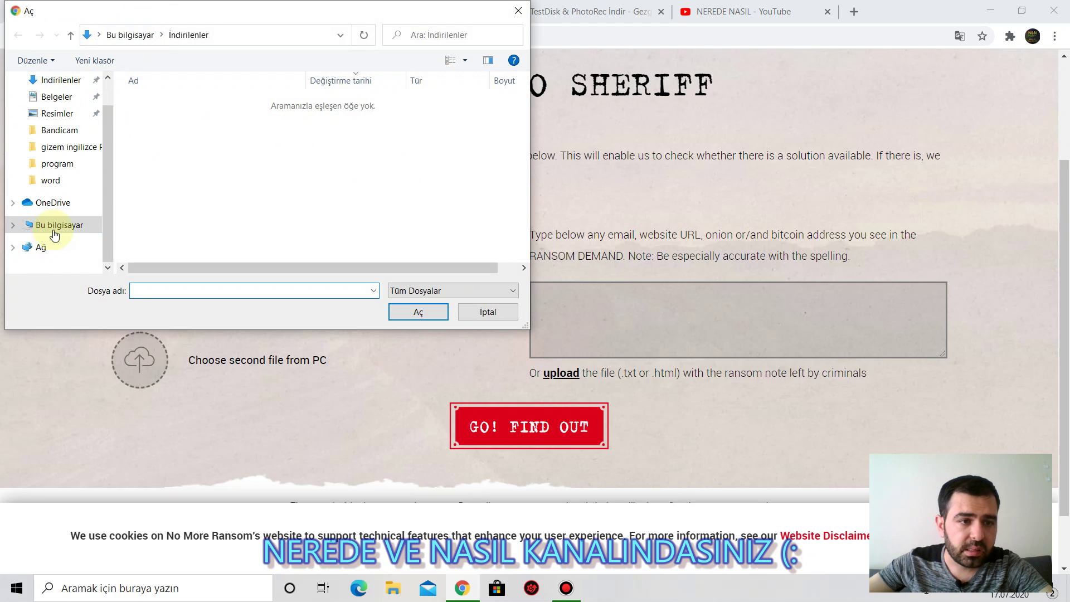
pyautogui.scroll(-3, 227, 211)
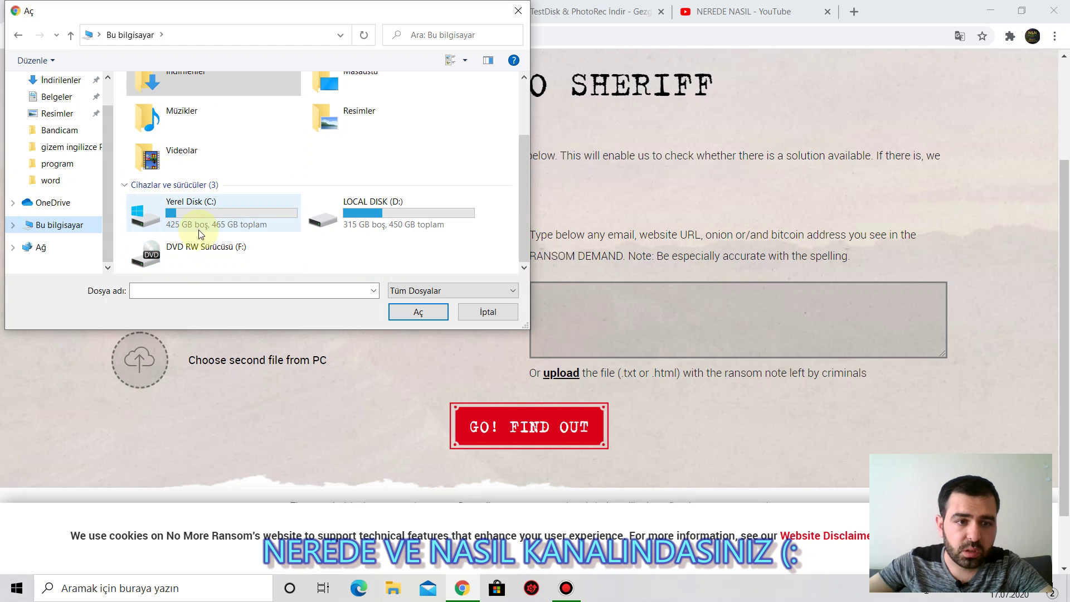
pyautogui.doubleClick(399, 214)
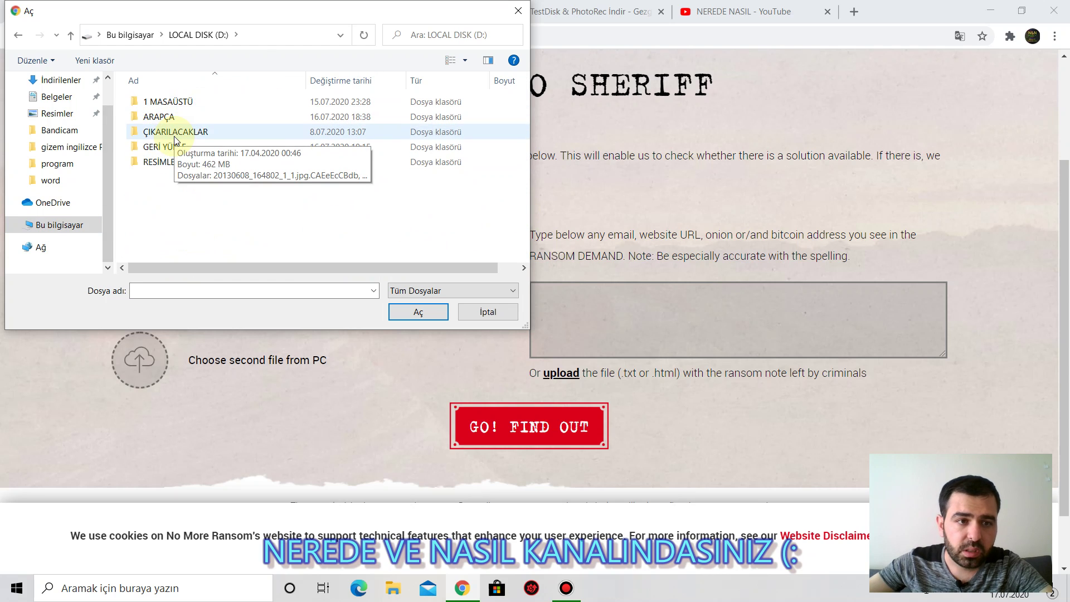
pyautogui.doubleClick(168, 162)
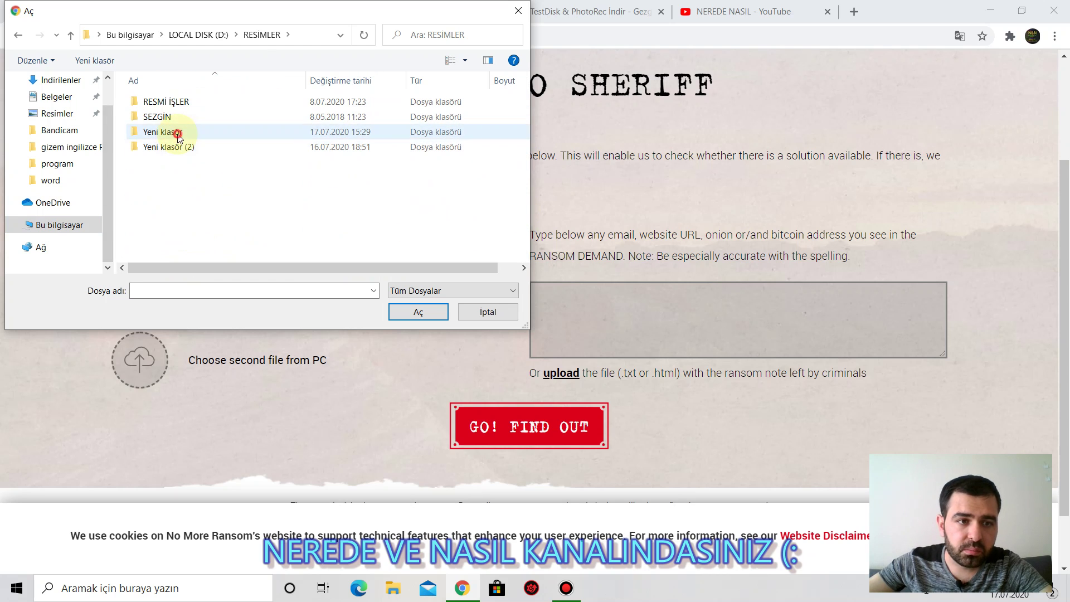
pyautogui.doubleClick(173, 133)
pyautogui.scroll(-5, 170, 111)
pyautogui.click(170, 106)
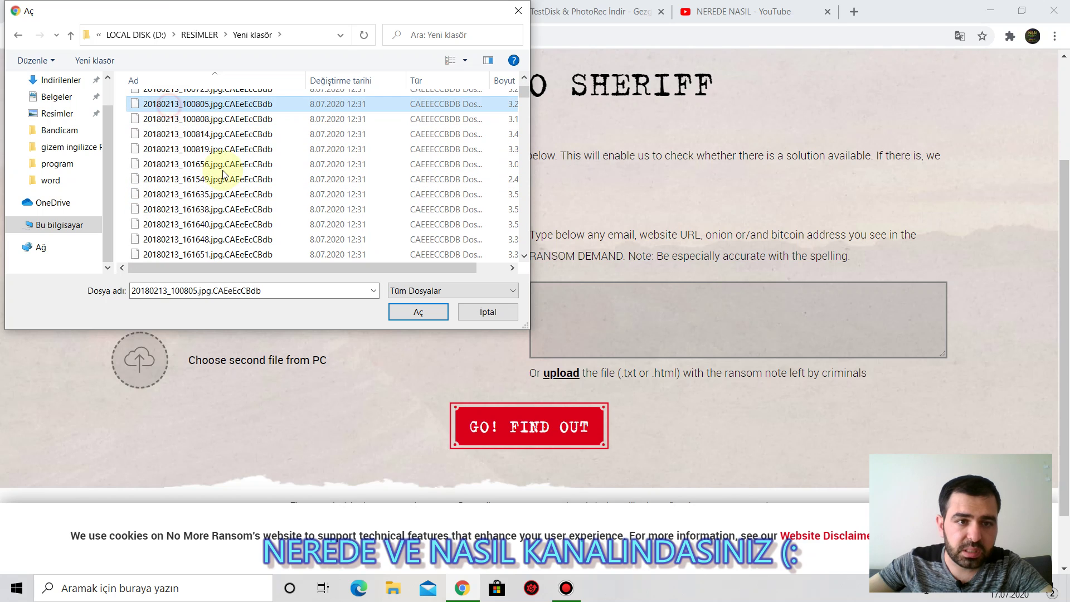
pyautogui.click(397, 311)
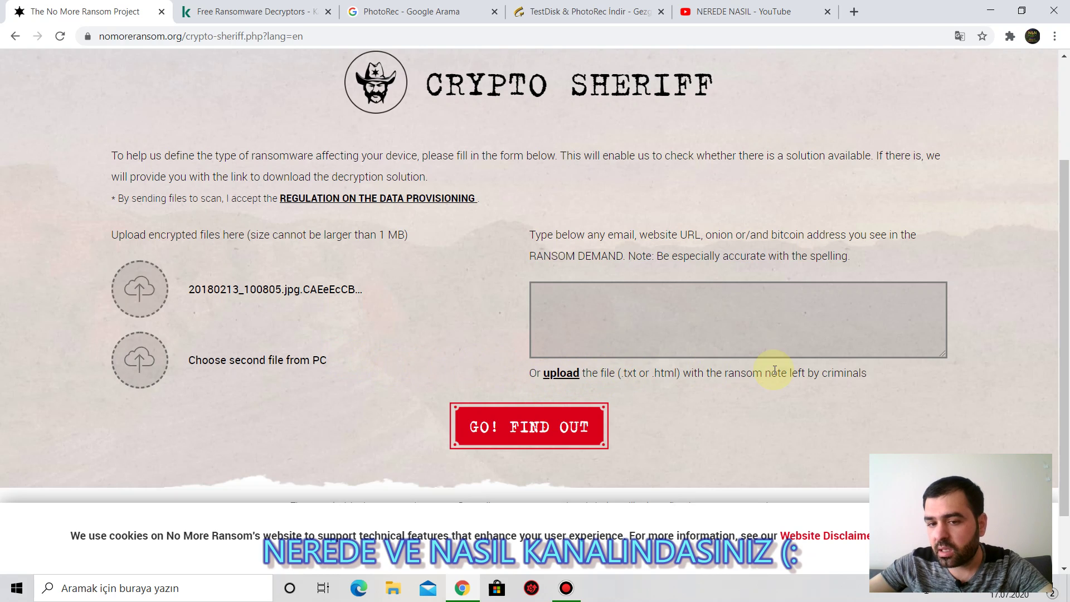
# - Highlight the .txt ransom-note format and choose yk.docx from the BELGELER folder in 1 MASAÜSTÜ on drive D: as the second file
pyautogui.moveTo(653, 373); pyautogui.dragTo(692, 374)
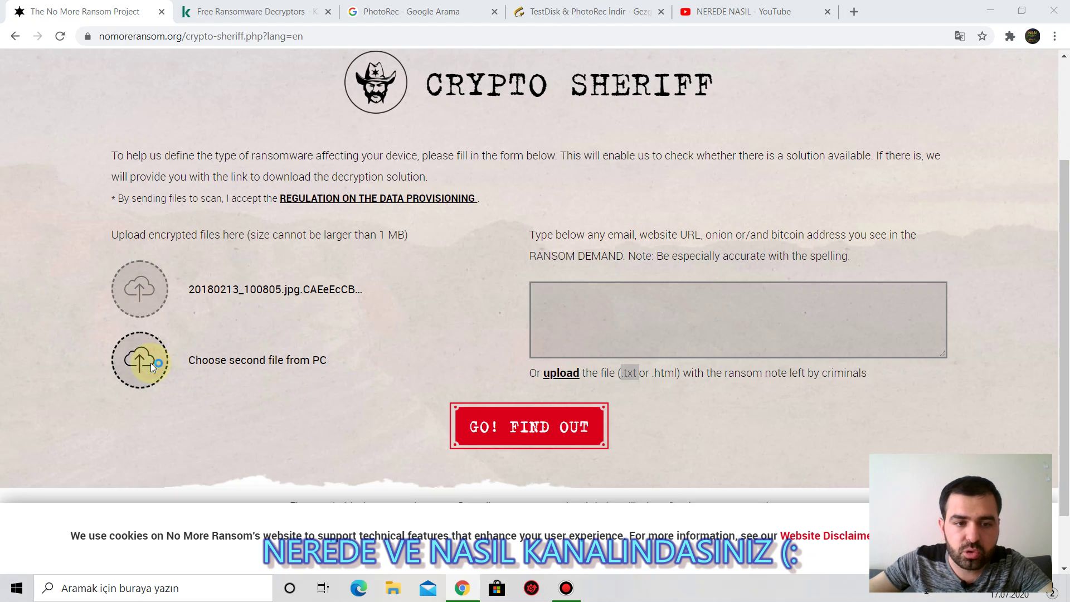
pyautogui.click(153, 366)
pyautogui.scroll(-1, 134, 145)
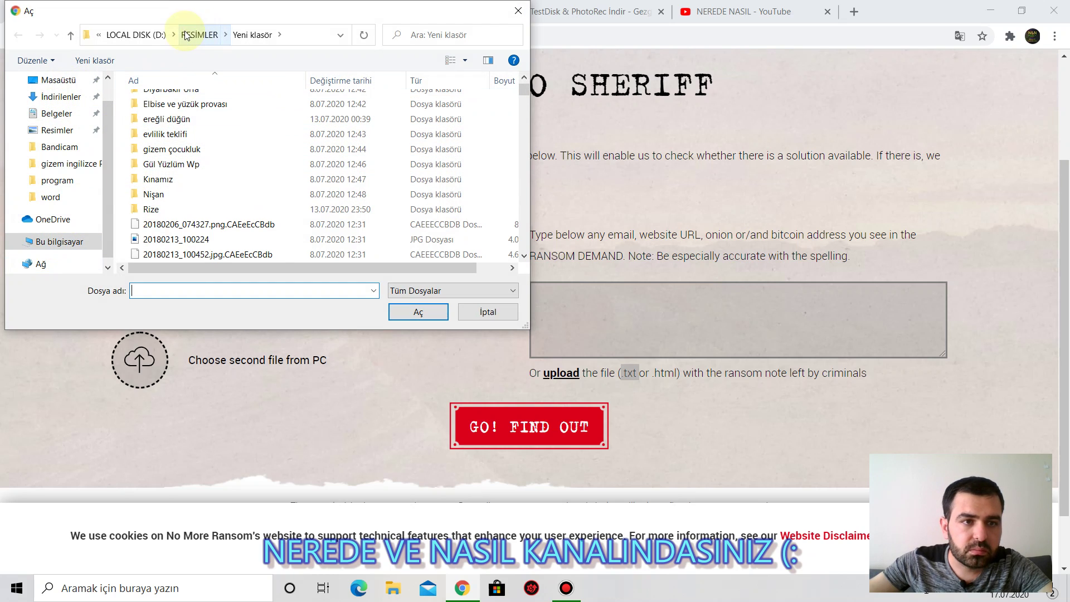
pyautogui.click(134, 35)
pyautogui.doubleClick(177, 100)
pyautogui.doubleClick(167, 101)
pyautogui.click(187, 148)
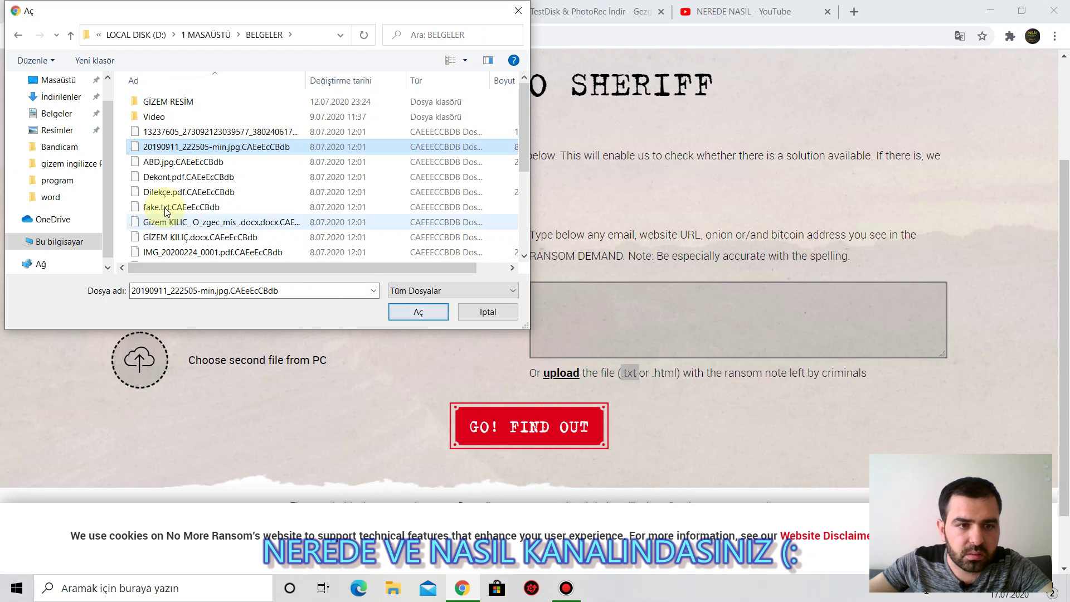
pyautogui.scroll(-3, 166, 212)
pyautogui.click(141, 223)
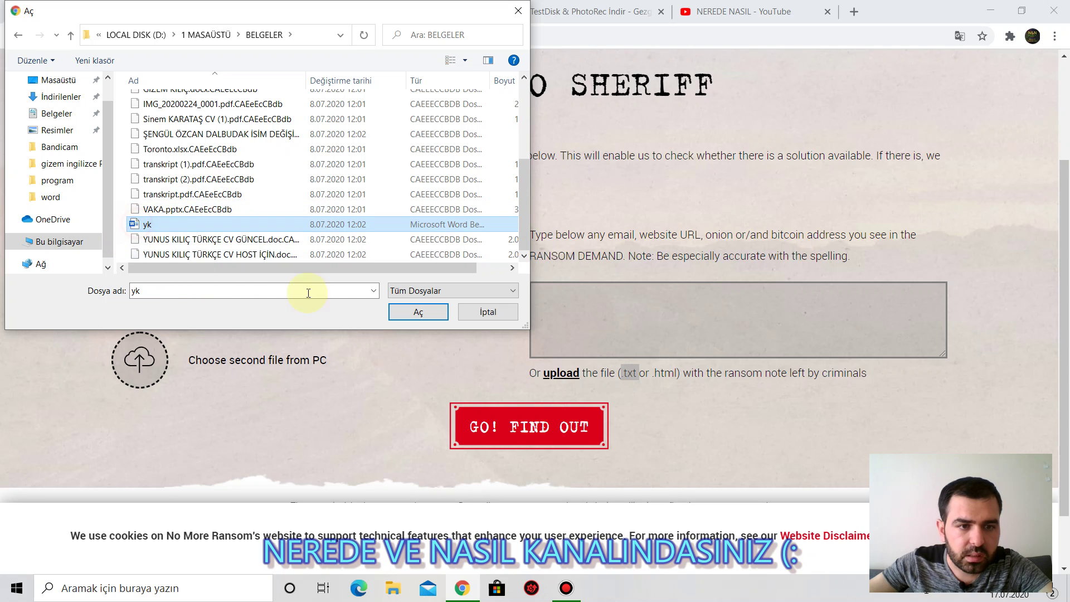
pyautogui.click(418, 311)
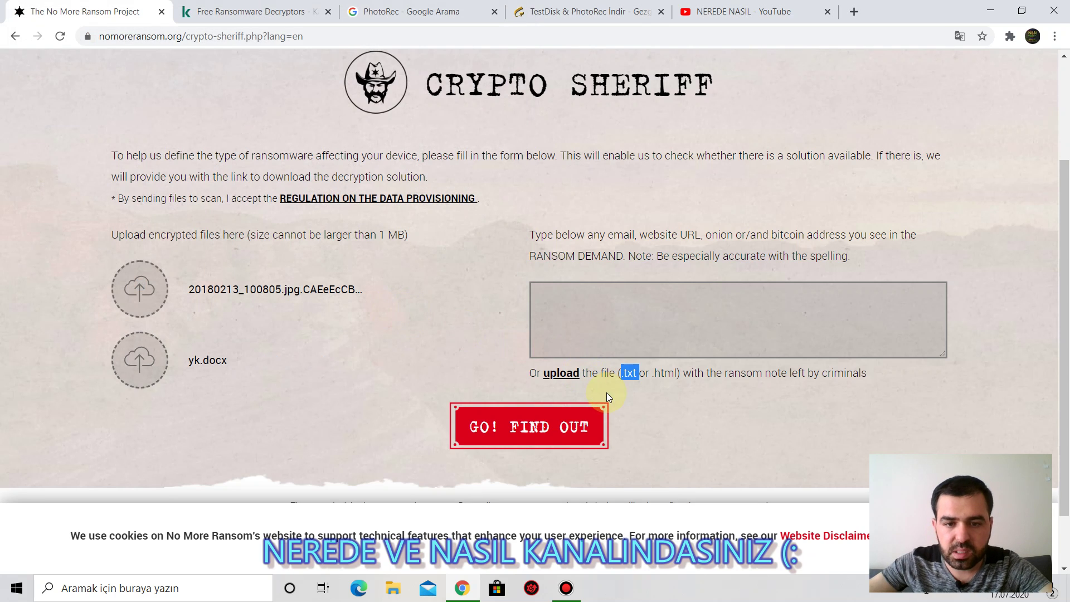
# - Submit both files to Crypto Sheriff for checking and look over the page during the upload
pyautogui.click(542, 430)
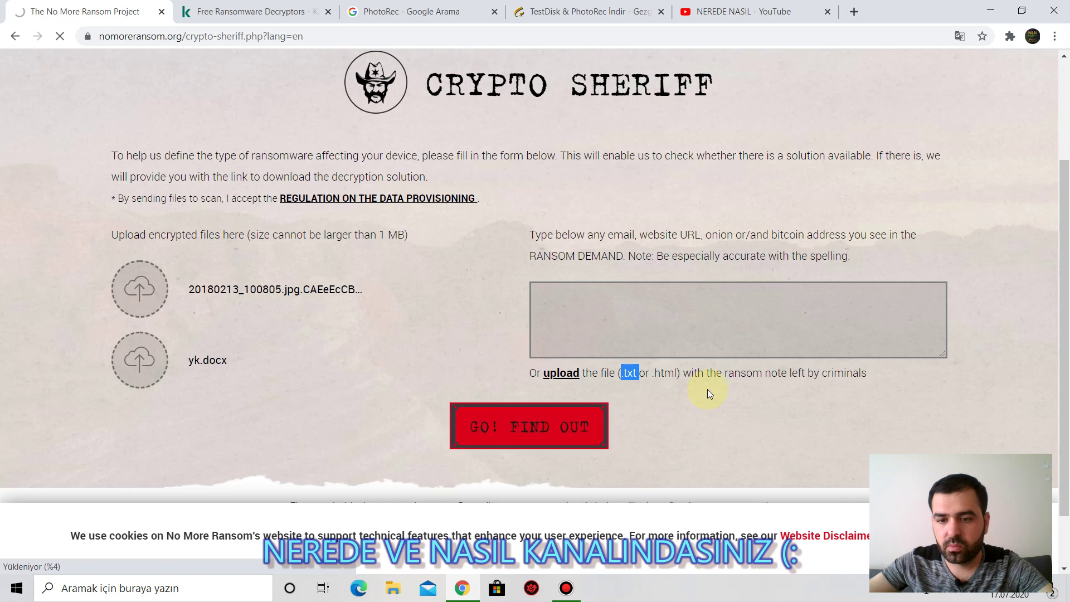
pyautogui.scroll(-1, 721, 387)
pyautogui.click(540, 355)
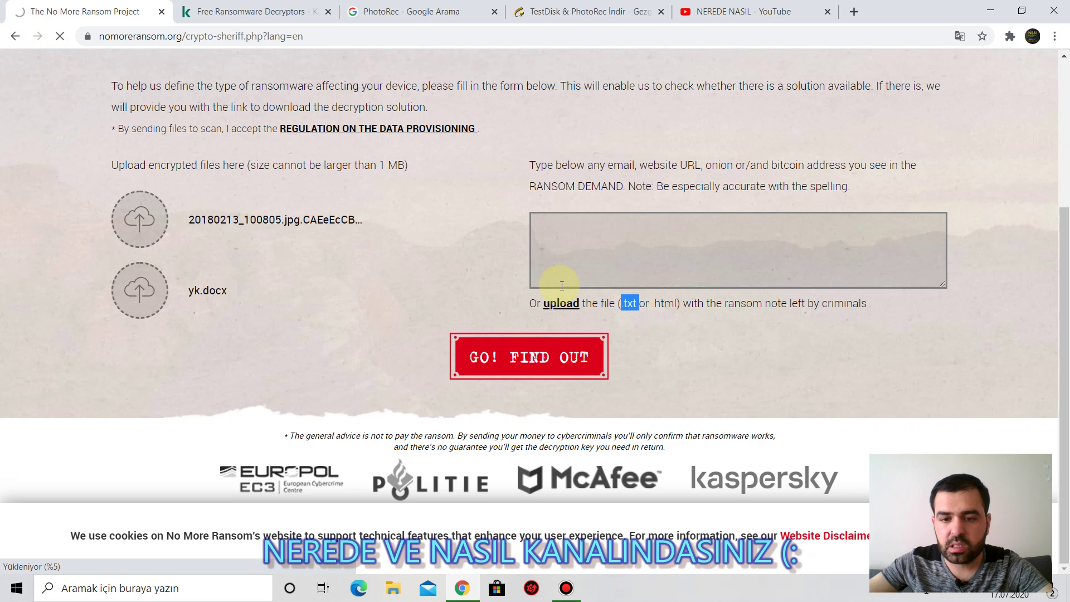
pyautogui.scroll(3, 562, 286)
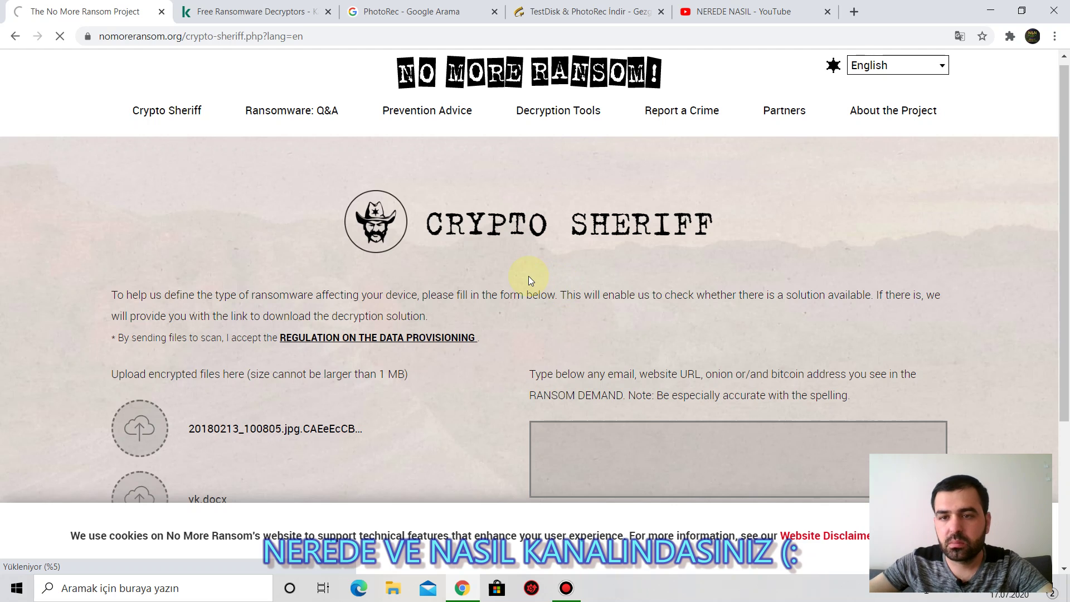
pyautogui.scroll(-3, 529, 276)
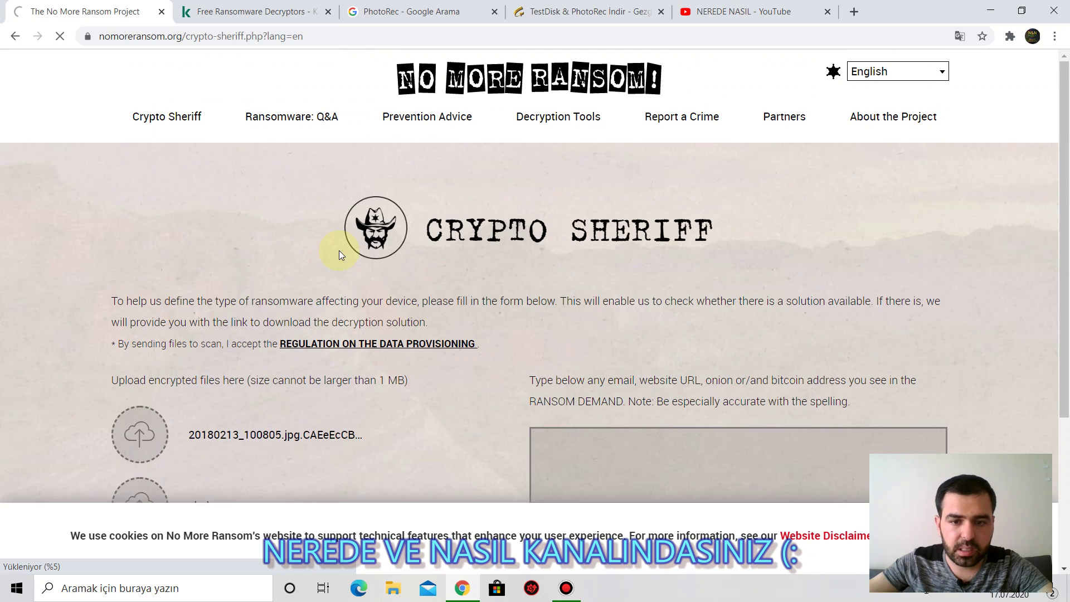
# - Switch to the Kaspersky No Ransom page and change its language to Turkish (TR)
pyautogui.scroll(-3, 335, 250)
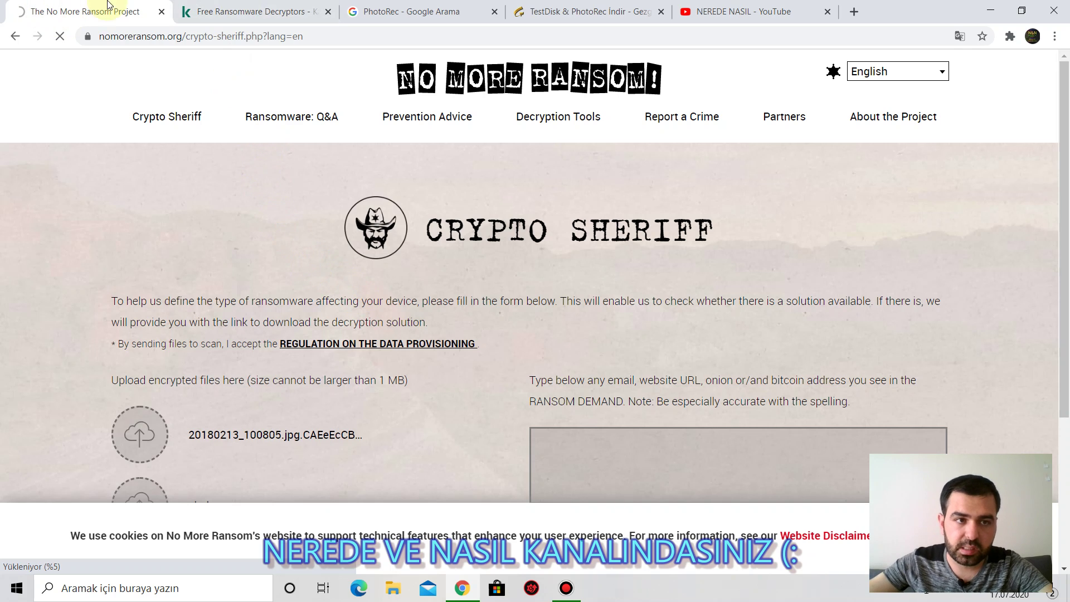
pyautogui.click(246, 10)
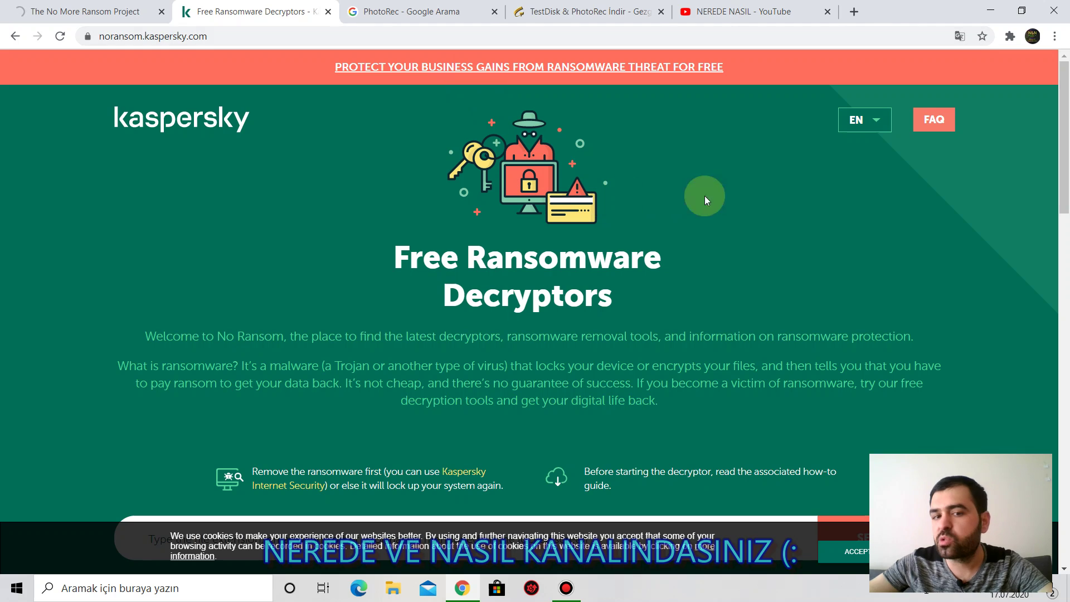
pyautogui.click(875, 120)
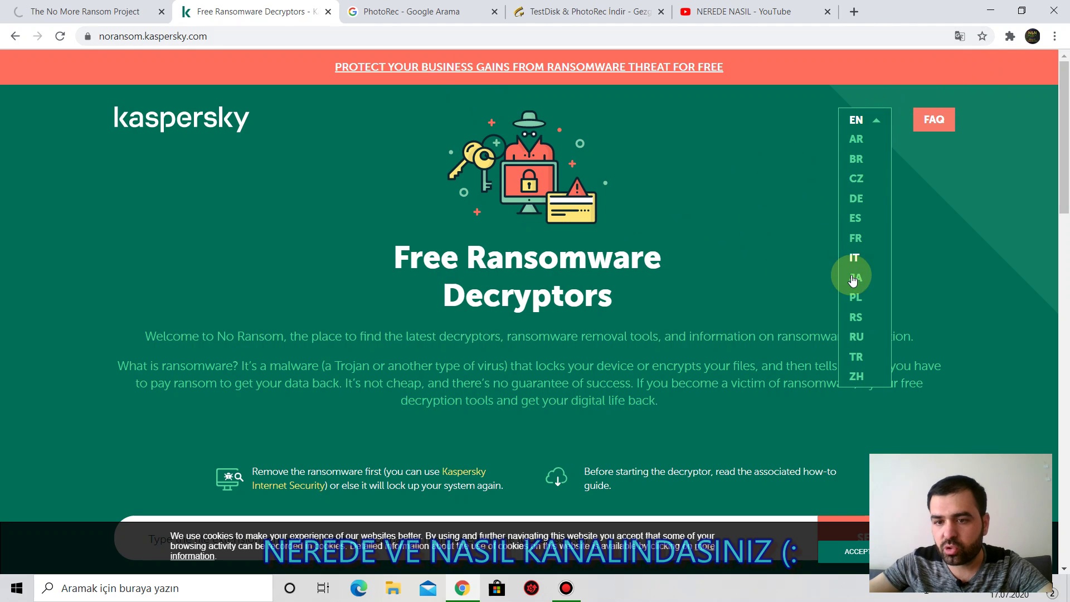
pyautogui.click(857, 356)
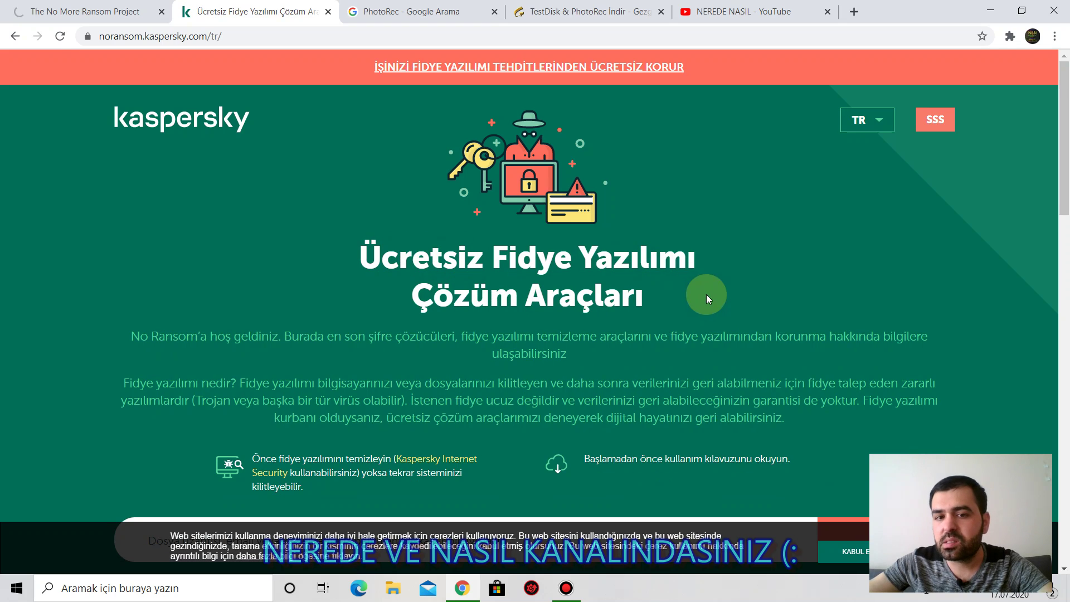
# - Look through Kaspersky's list of free decryptors, including their descriptions, download links and update dates
pyautogui.scroll(-9, 554, 319)
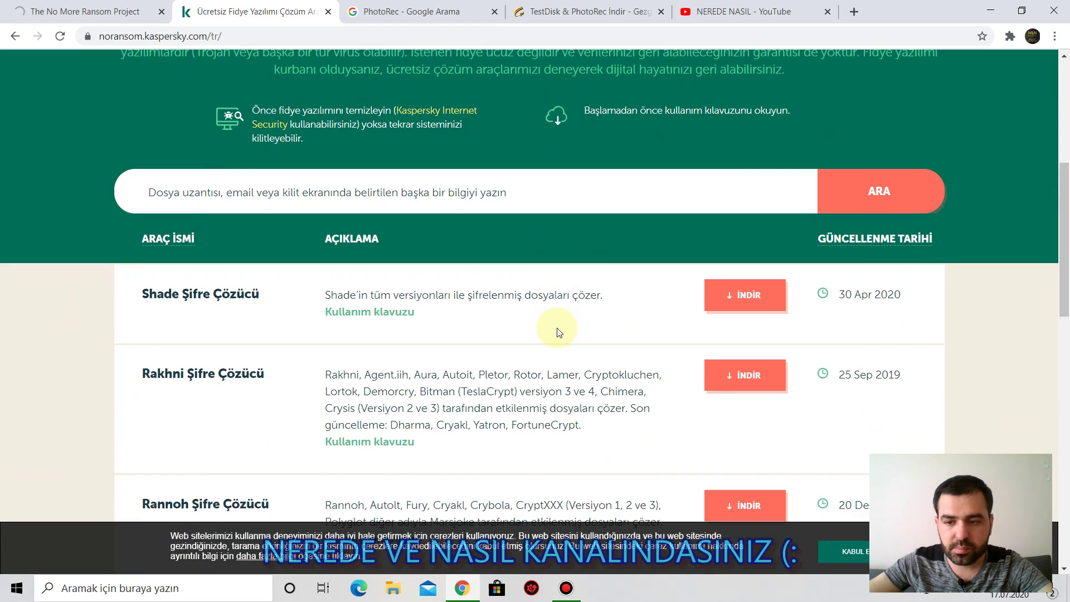
pyautogui.scroll(7, 553, 319)
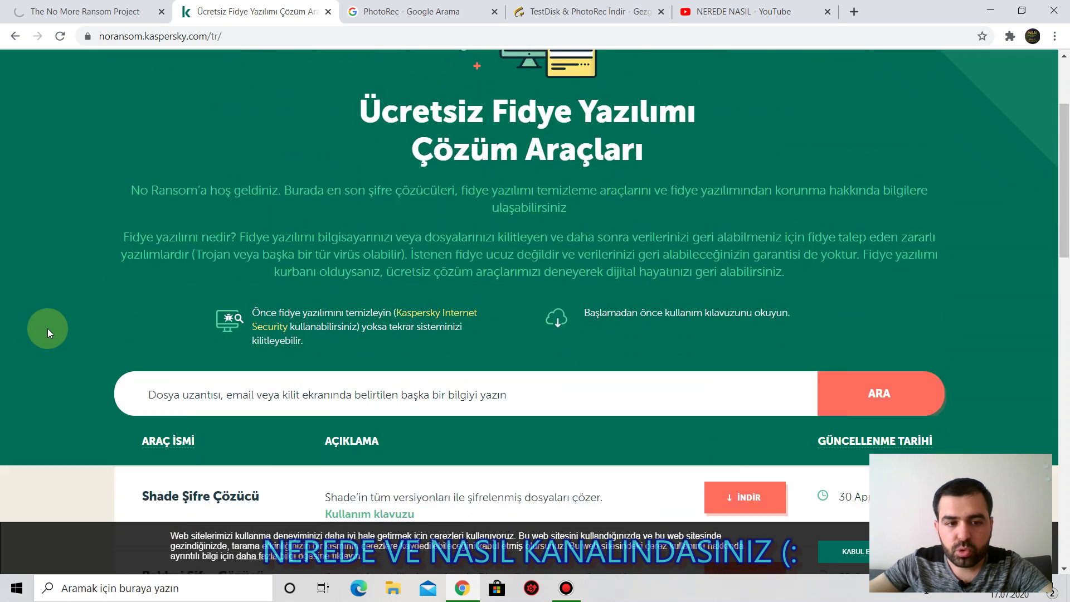
pyautogui.scroll(-4, 100, 318)
pyautogui.scroll(-1, 234, 299)
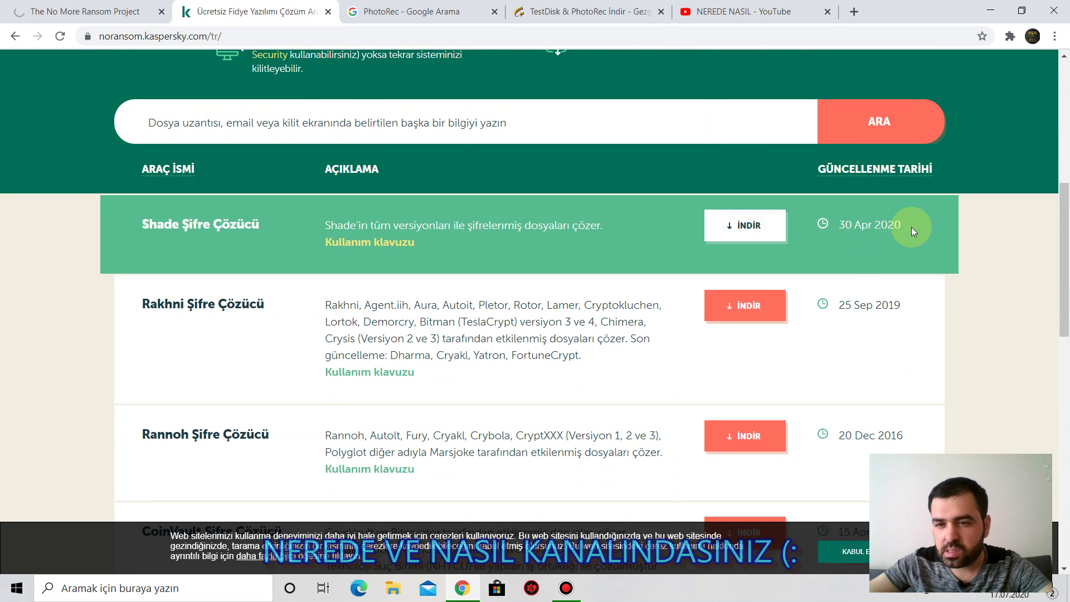
pyautogui.scroll(-3, 1005, 246)
pyautogui.scroll(-1, 999, 236)
pyautogui.scroll(-4, 1000, 236)
pyautogui.scroll(-1, 999, 236)
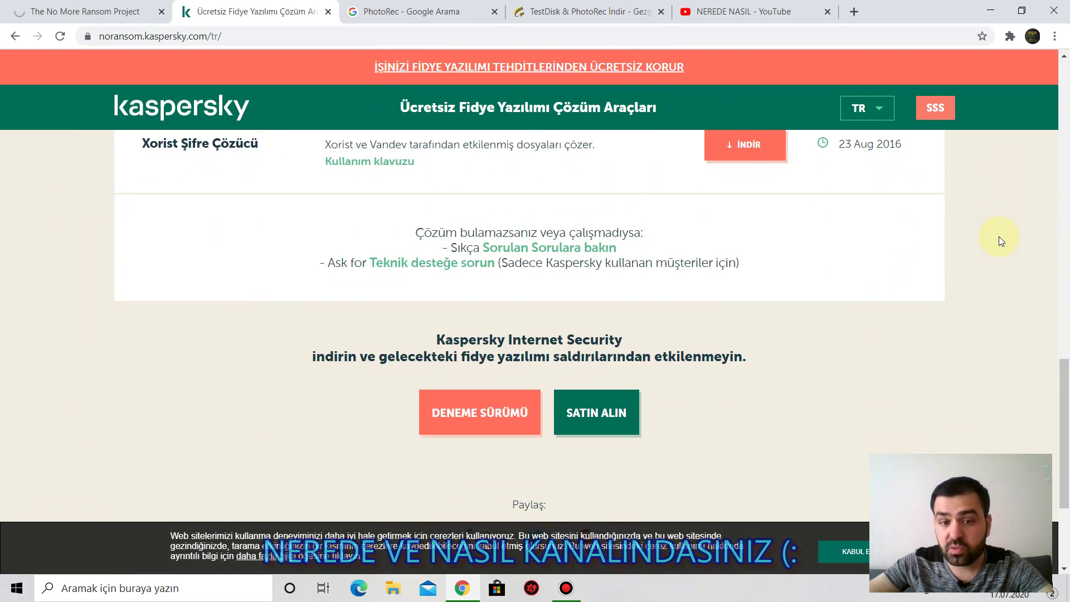
pyautogui.scroll(-2, 999, 236)
pyautogui.scroll(9, 999, 236)
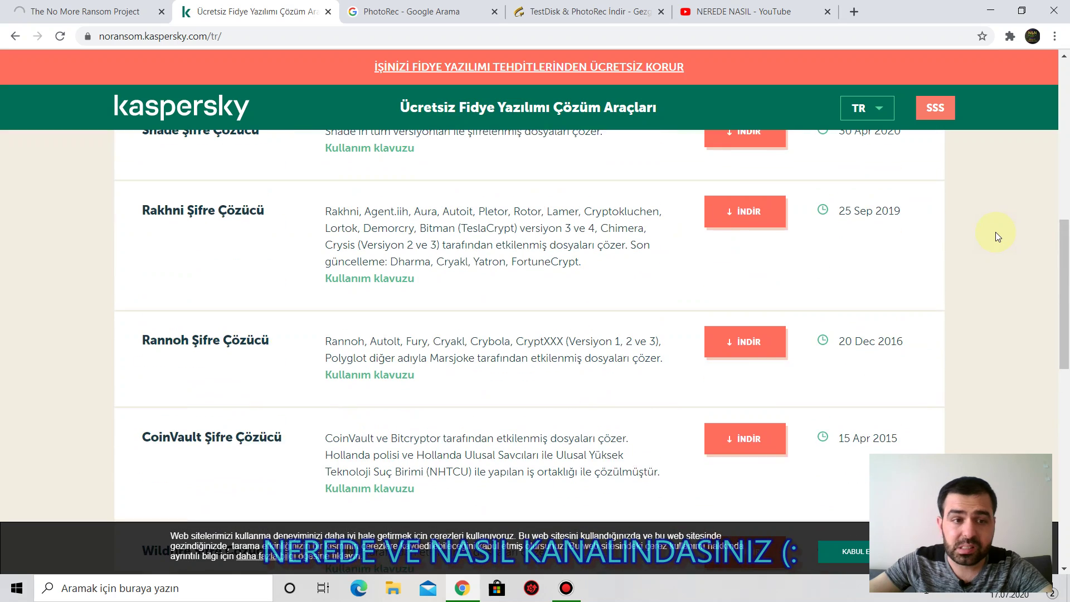
pyautogui.scroll(8, 996, 232)
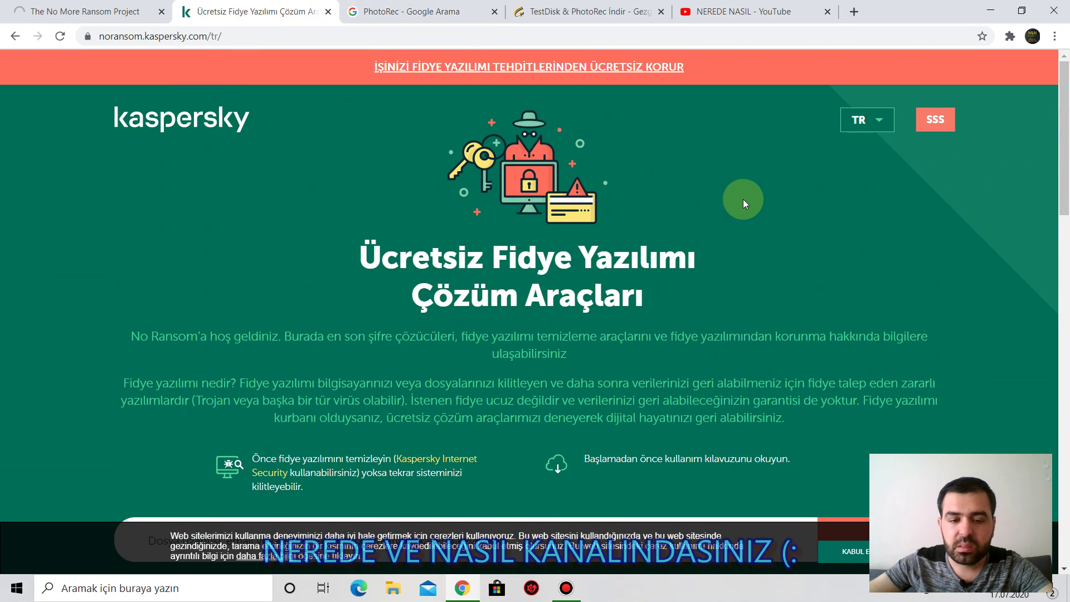
# - In File Explorer, open the Kontrat folder under RESİMLER, Yeni klasör (2) on drive D: and check the encrypted files' extension
pyautogui.press('super+e')
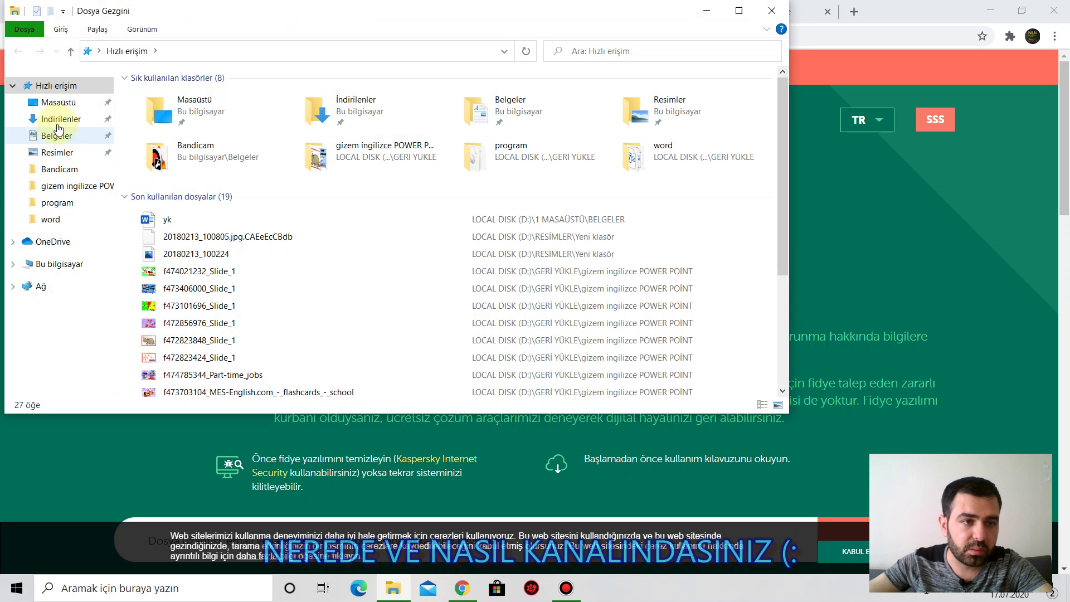
pyautogui.click(59, 265)
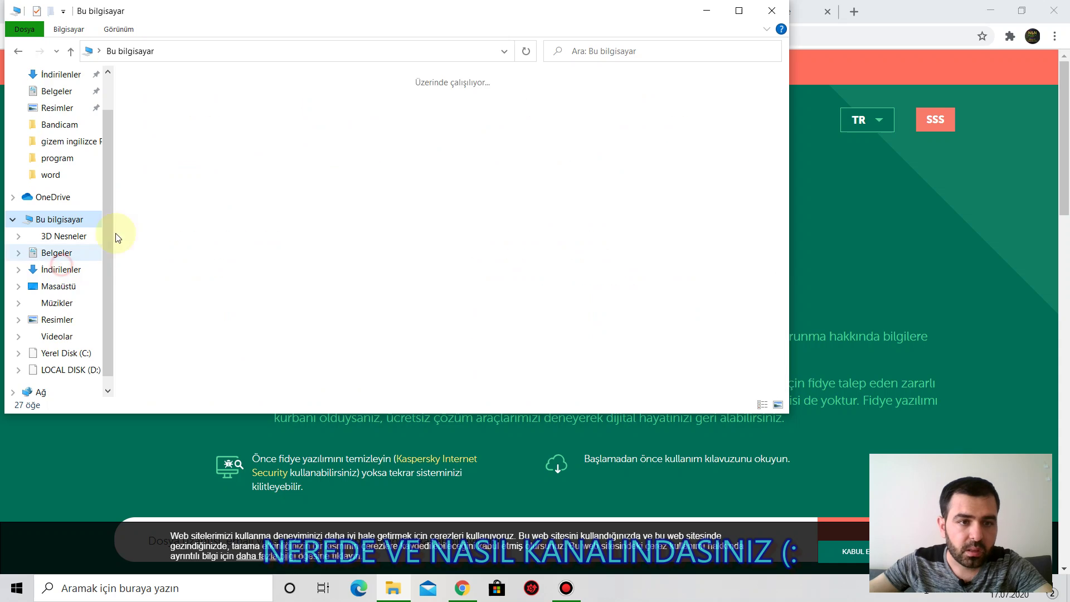
pyautogui.doubleClick(419, 241)
pyautogui.doubleClick(185, 140)
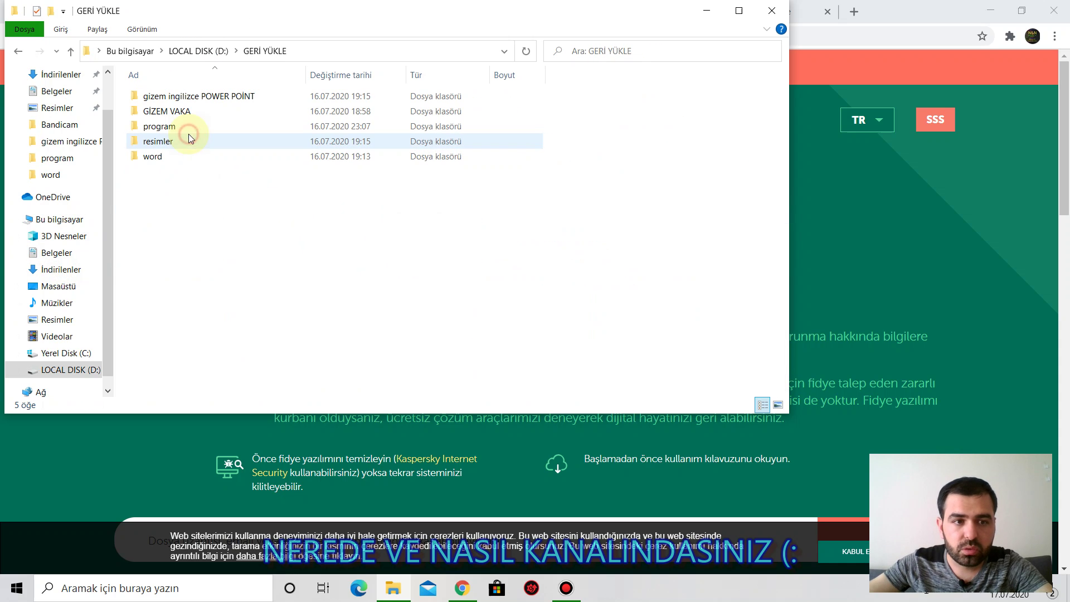
pyautogui.hotkey('alt', 'Left')
pyautogui.doubleClick(170, 156)
pyautogui.click(180, 139)
pyautogui.doubleClick(180, 139)
pyautogui.doubleClick(179, 141)
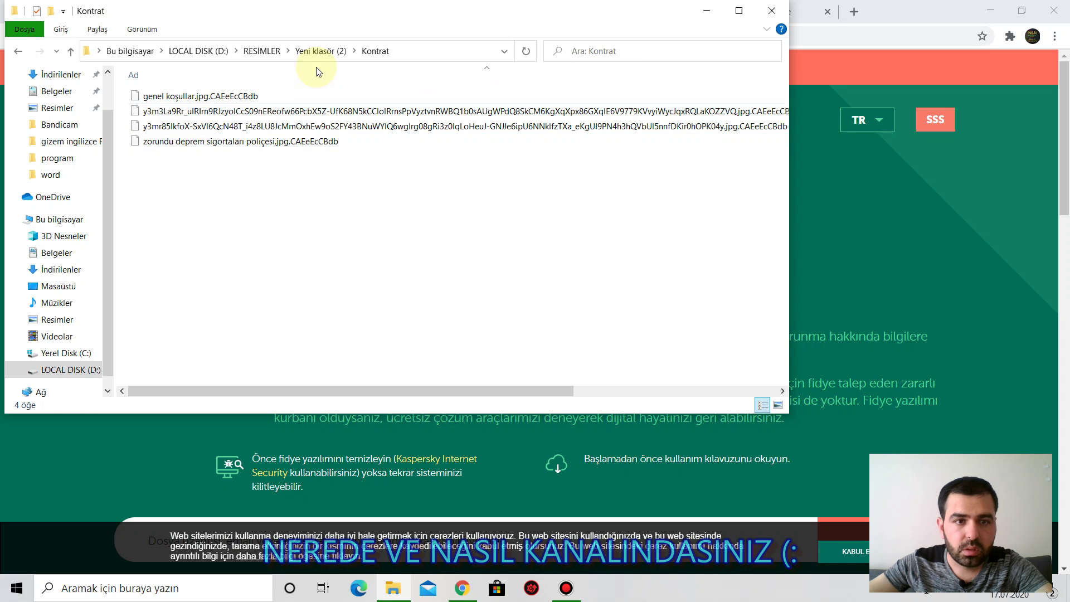
pyautogui.moveTo(247, 100)
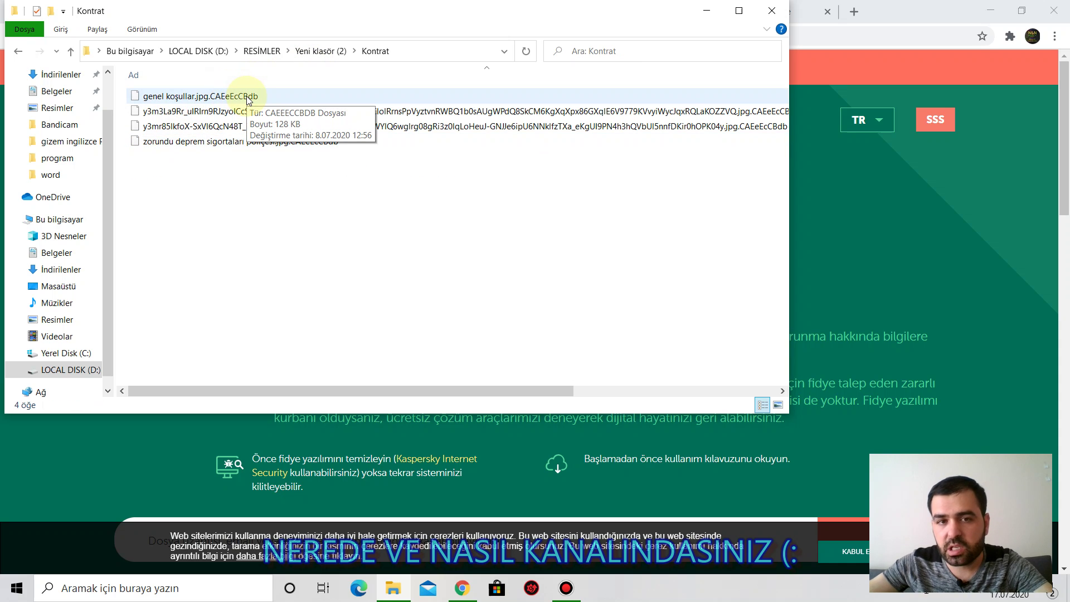
# - Return to the Kaspersky page in Chrome and examine the search field for file extensions and ransom details
pyautogui.click(887, 10)
pyautogui.scroll(-3, 394, 263)
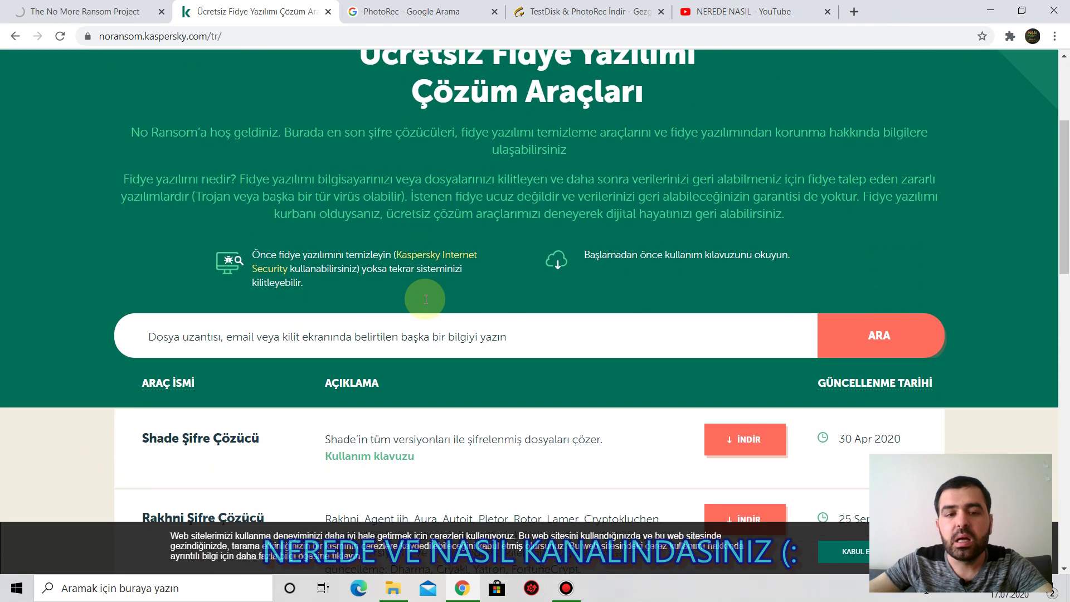
pyautogui.scroll(1, 426, 299)
pyautogui.scroll(2, 431, 277)
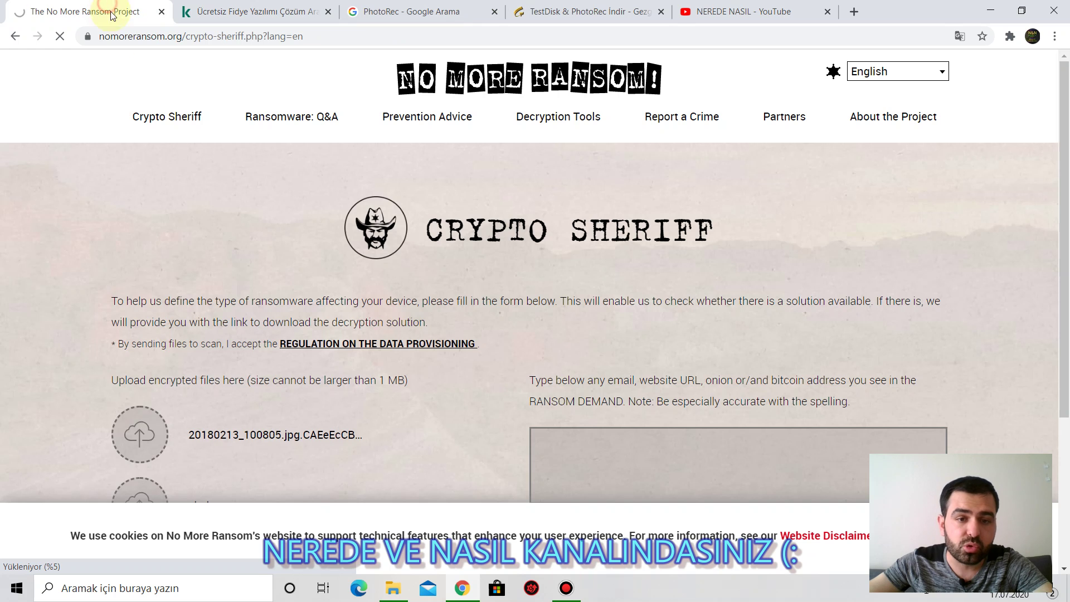
# - Reload Crypto Sheriff on No More Ransom and submit ABD.jpg.CAEeEcCBdb from the BELGELER folder as the only encrypted file
pyautogui.click(106, 11)
pyautogui.scroll(-4, 305, 169)
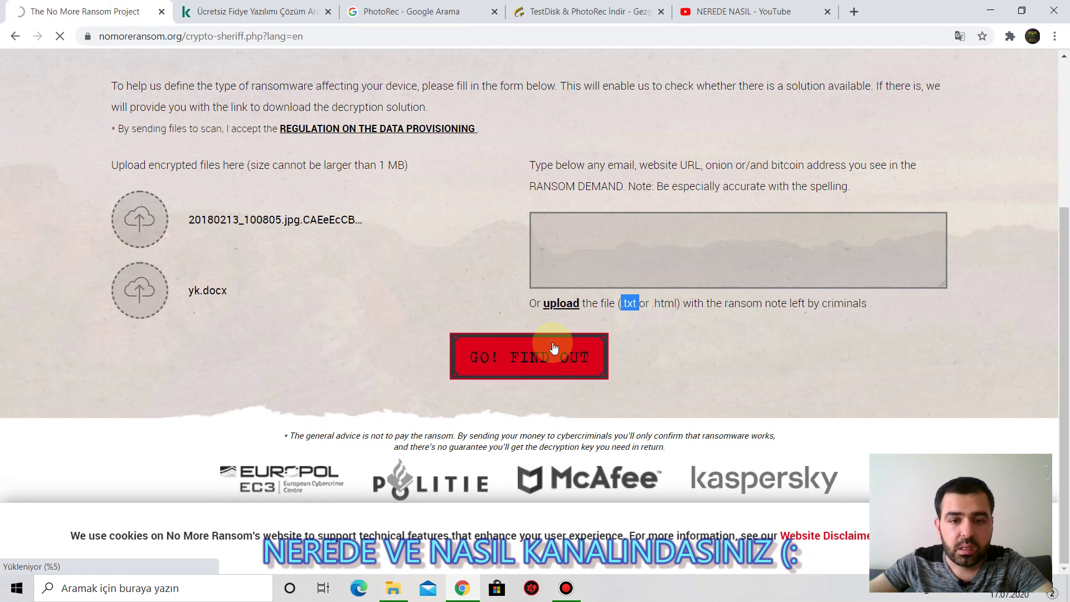
pyautogui.scroll(1, 555, 357)
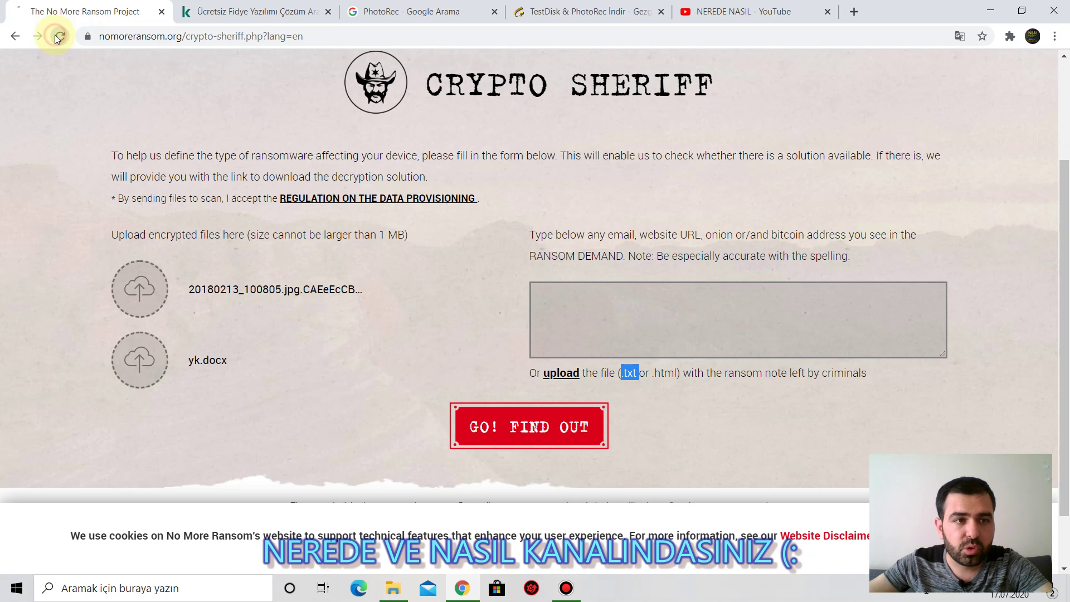
pyautogui.click(243, 286)
pyautogui.click(185, 165)
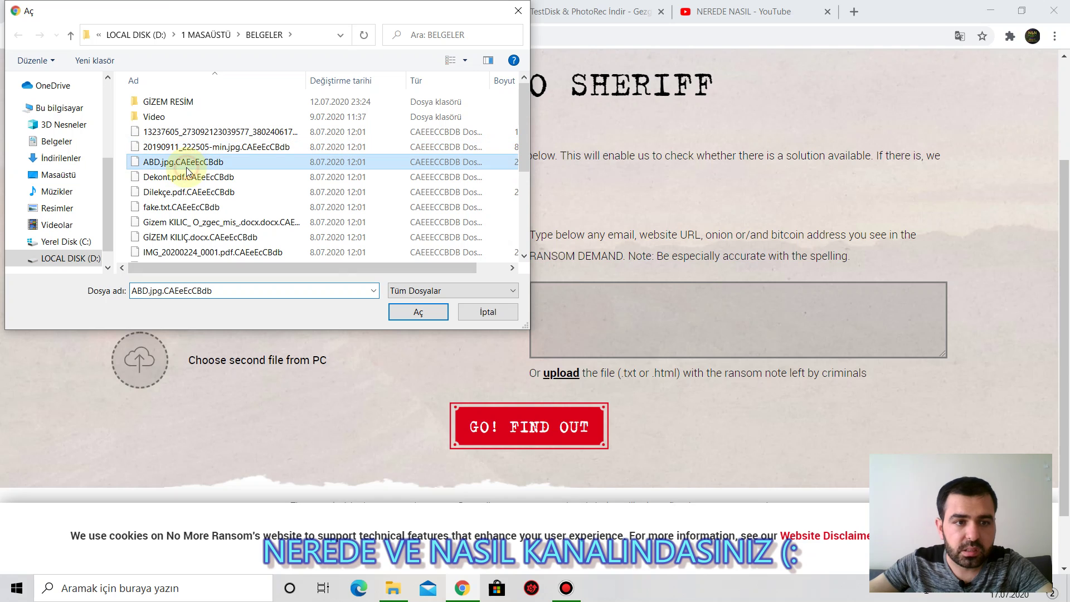
pyautogui.click(415, 311)
pyautogui.click(526, 432)
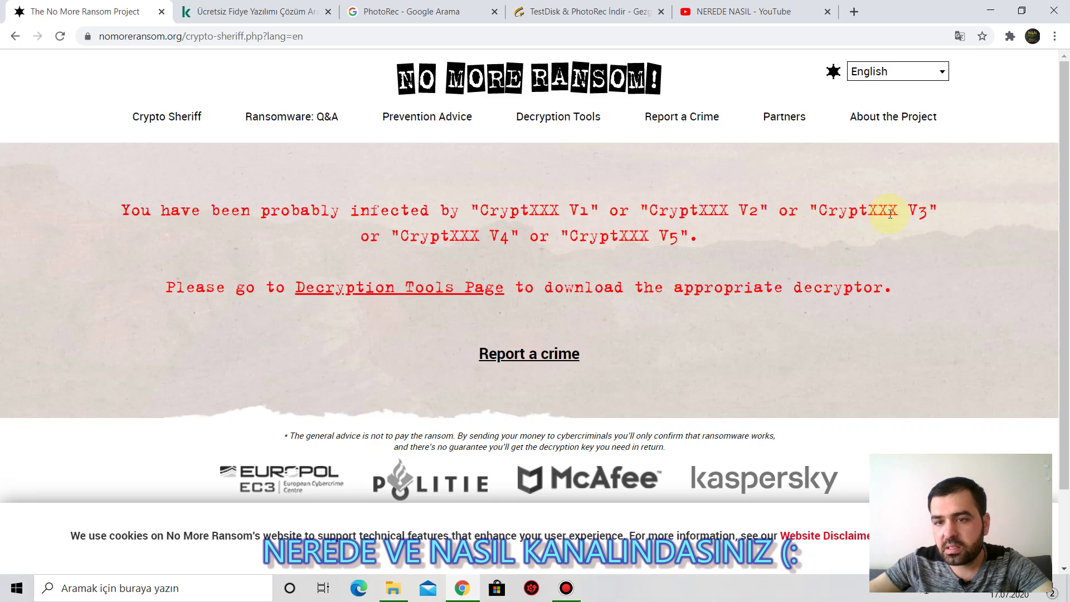
# - Review the Crypto Sheriff result for the submitted file
pyautogui.scroll(-2, 581, 215)
pyautogui.scroll(2, 748, 199)
pyautogui.scroll(-2, 789, 210)
pyautogui.scroll(2, 875, 205)
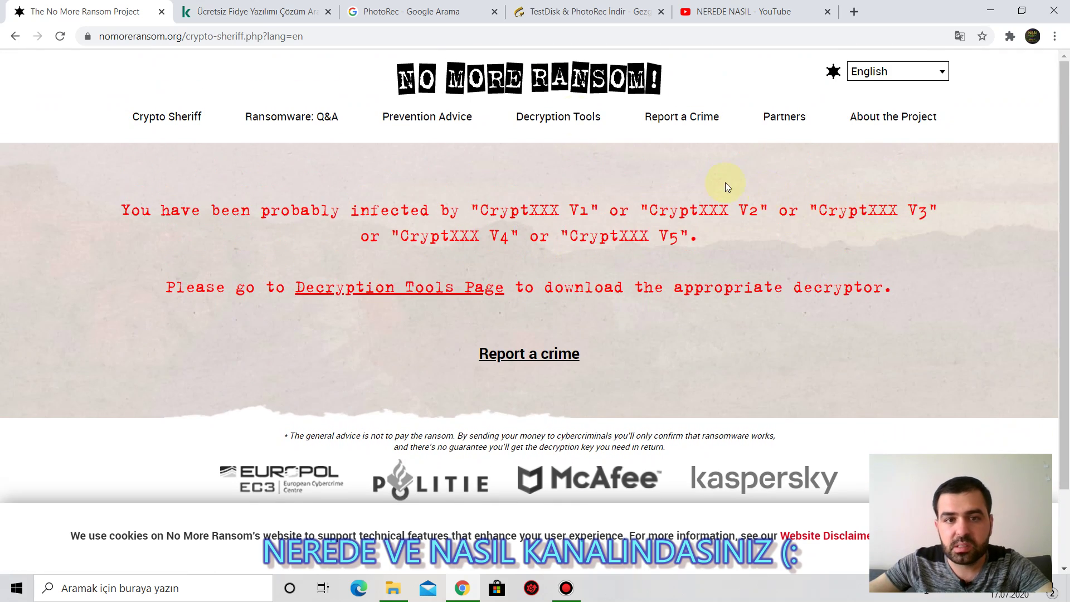
pyautogui.scroll(-2, 805, 200)
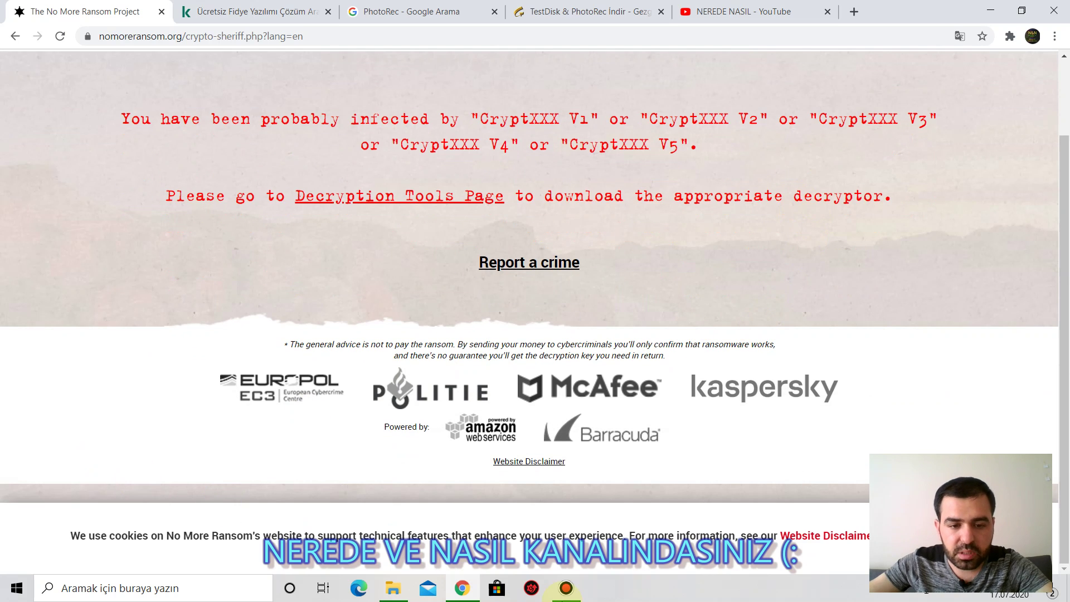
pyautogui.click(565, 590)
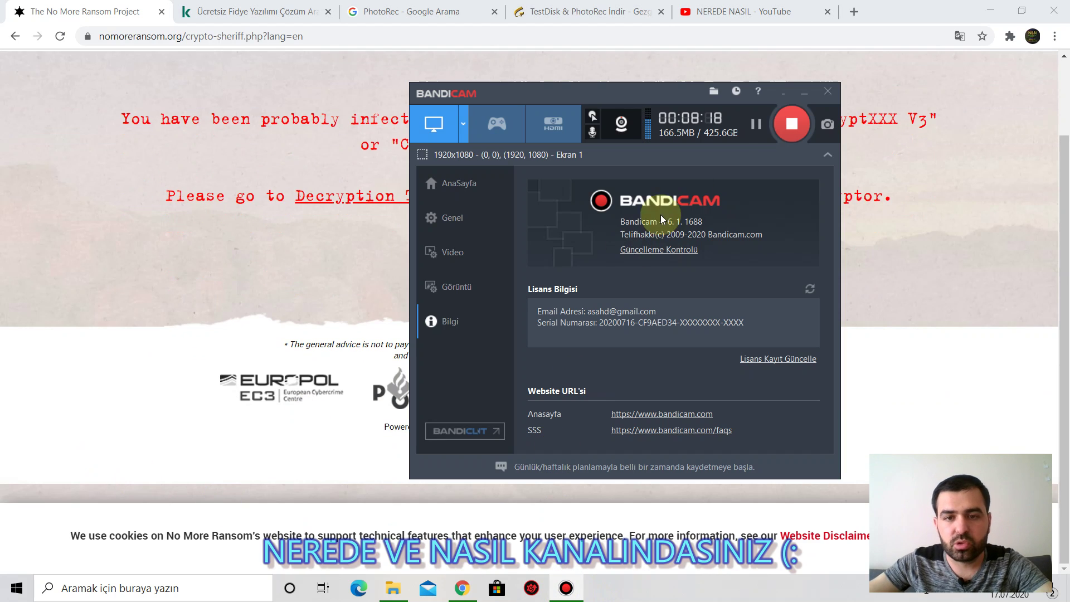
pyautogui.click(757, 122)
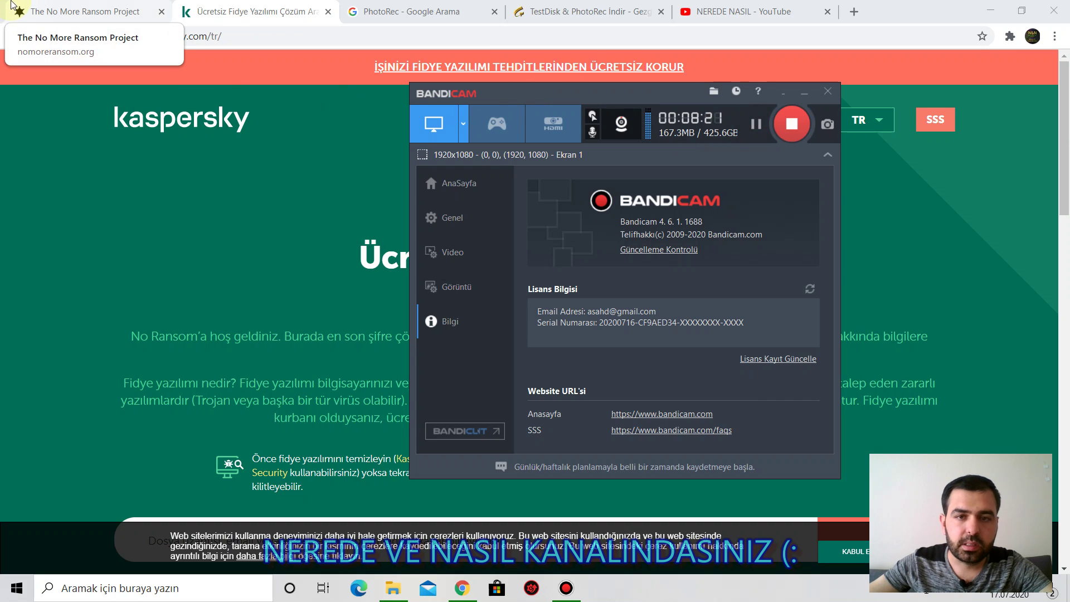
# - Return to the Crypto Sheriff result and open the linked Decryption Tools Page in a new tab
pyautogui.click(12, 8)
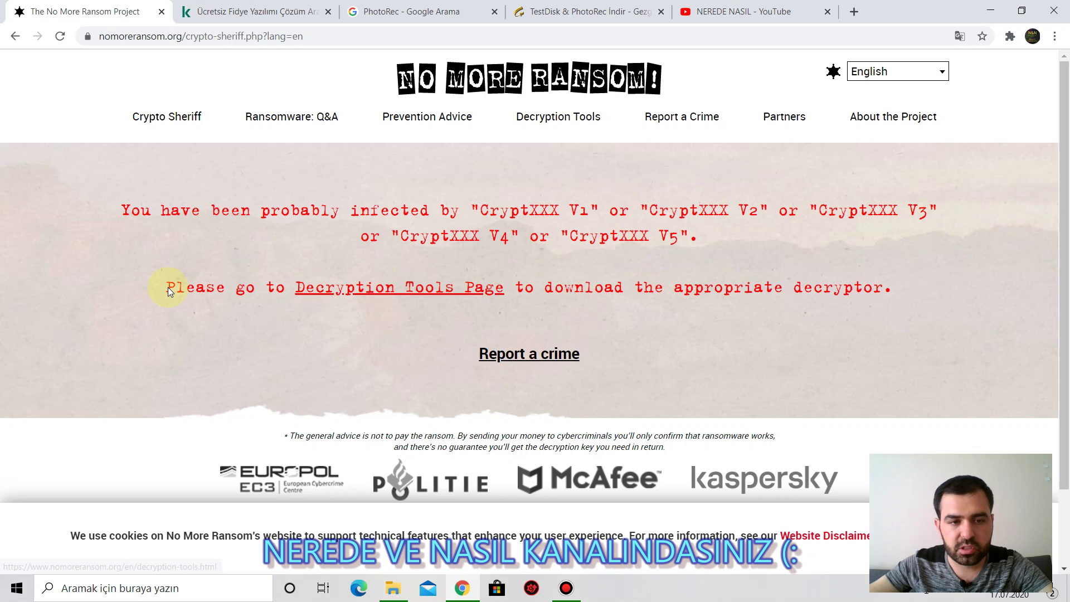
pyautogui.rightClick(360, 291)
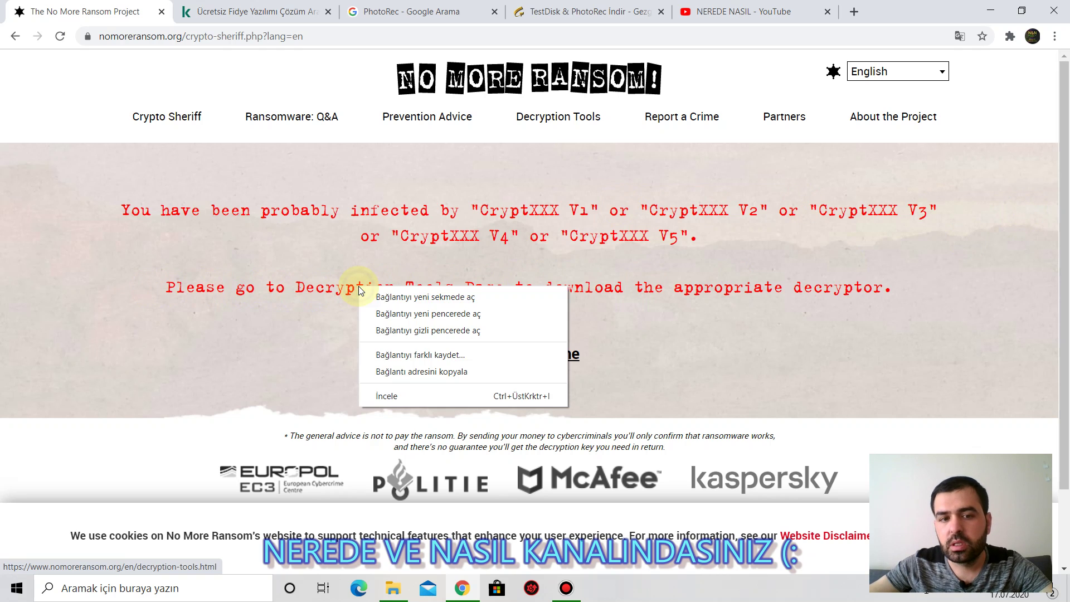
pyautogui.click(389, 300)
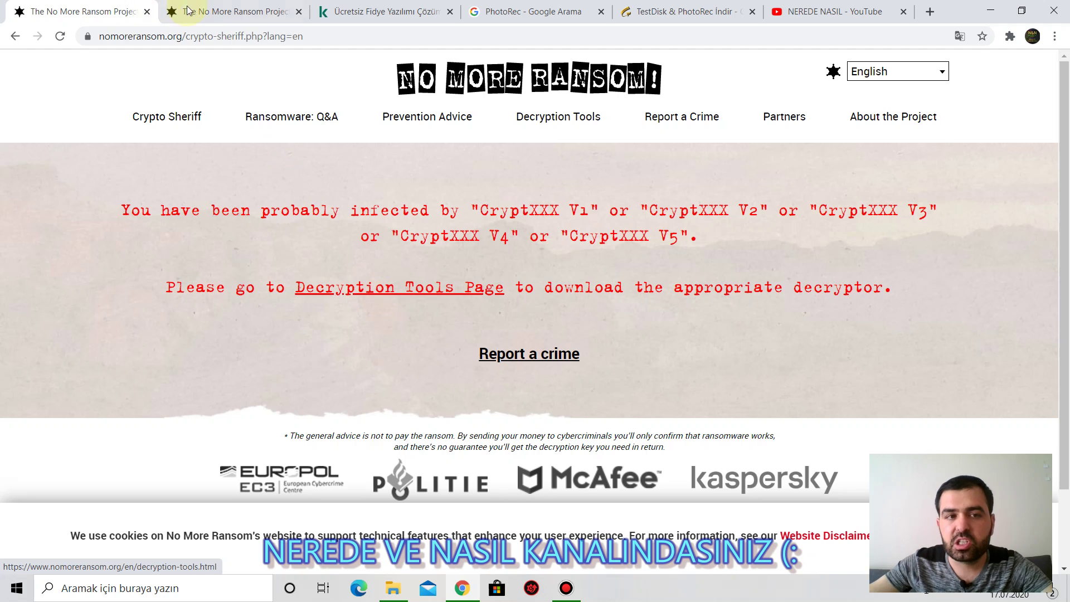
pyautogui.click(248, 18)
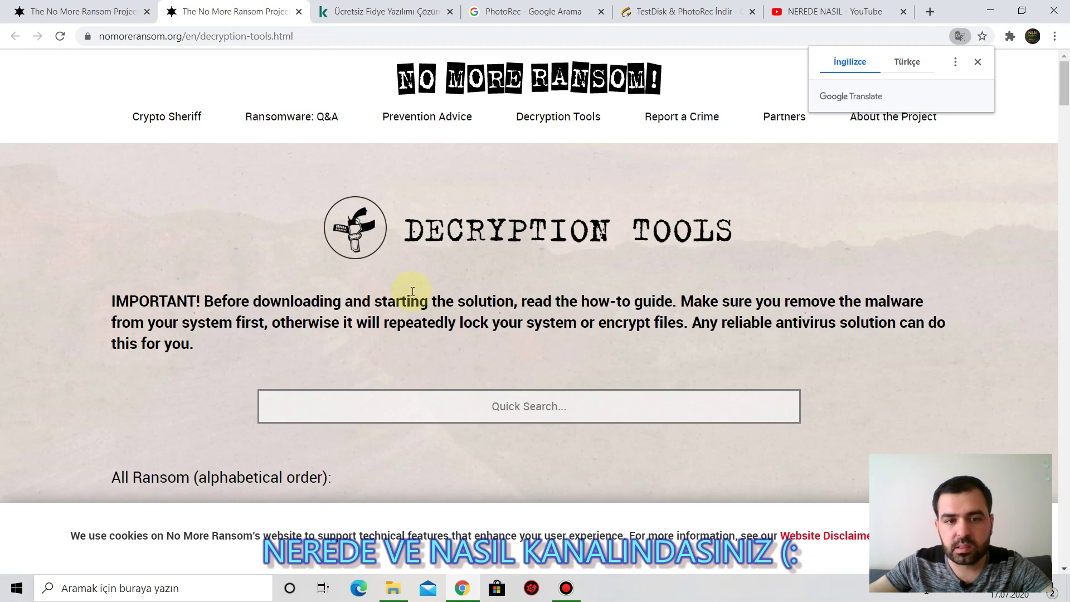
# - Look through the alphabetical list of ransomware on the Decryption Tools page down to its end
pyautogui.scroll(-5, 413, 291)
pyautogui.scroll(-8, 173, 226)
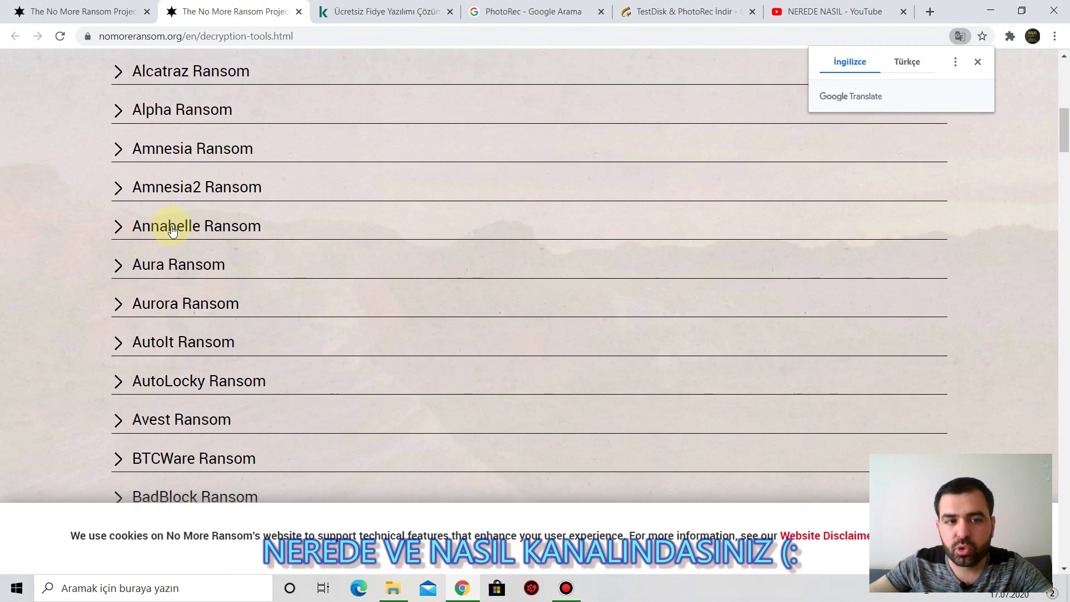
pyautogui.scroll(-13, 171, 226)
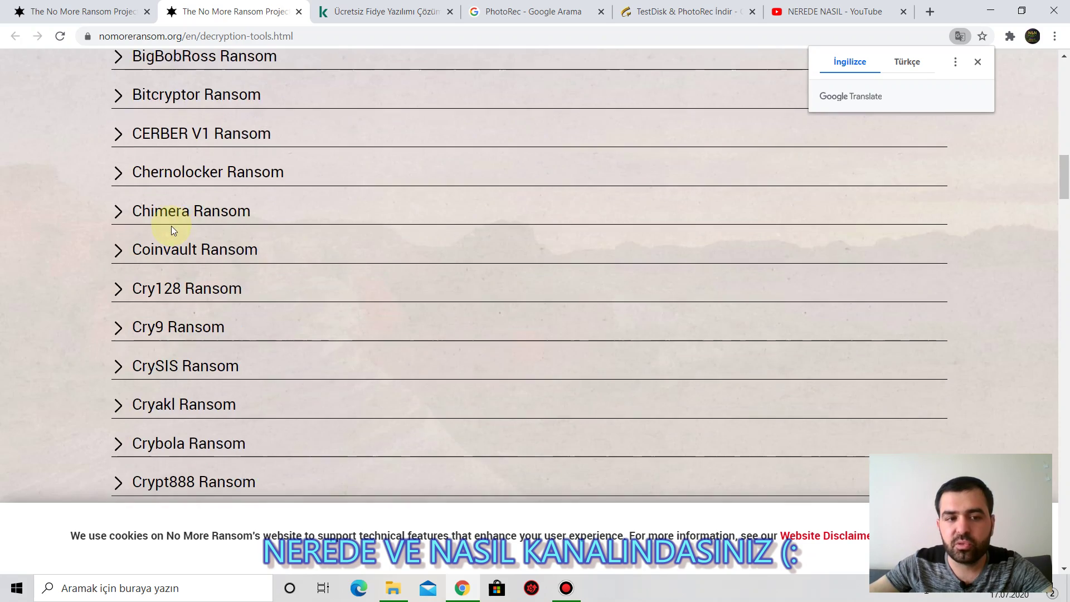
pyautogui.scroll(-20, 172, 226)
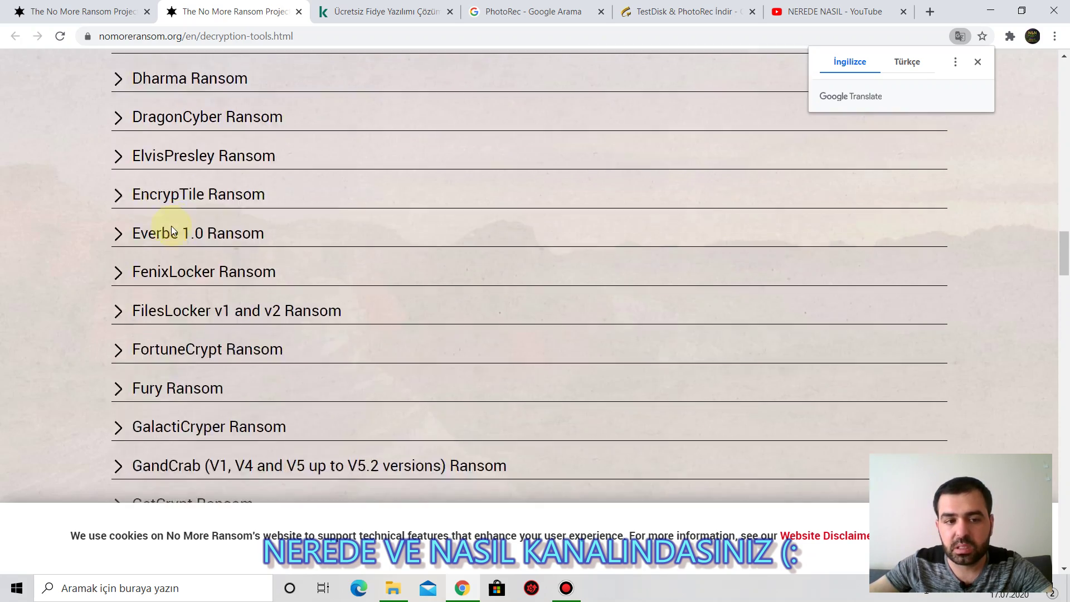
pyautogui.scroll(-20, 172, 226)
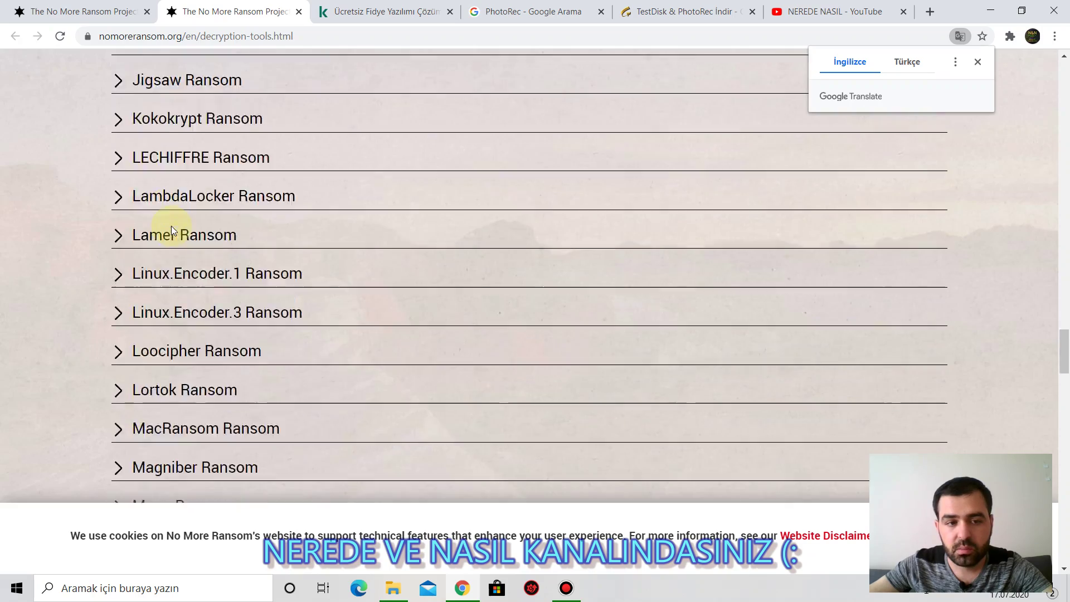
pyautogui.scroll(-20, 171, 226)
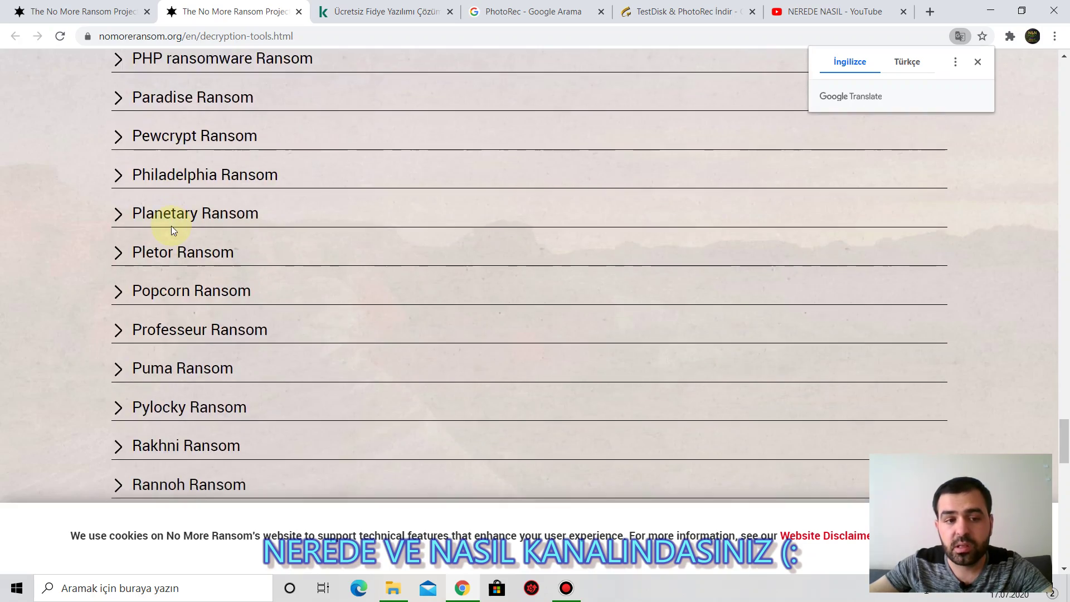
pyautogui.scroll(-9, 172, 226)
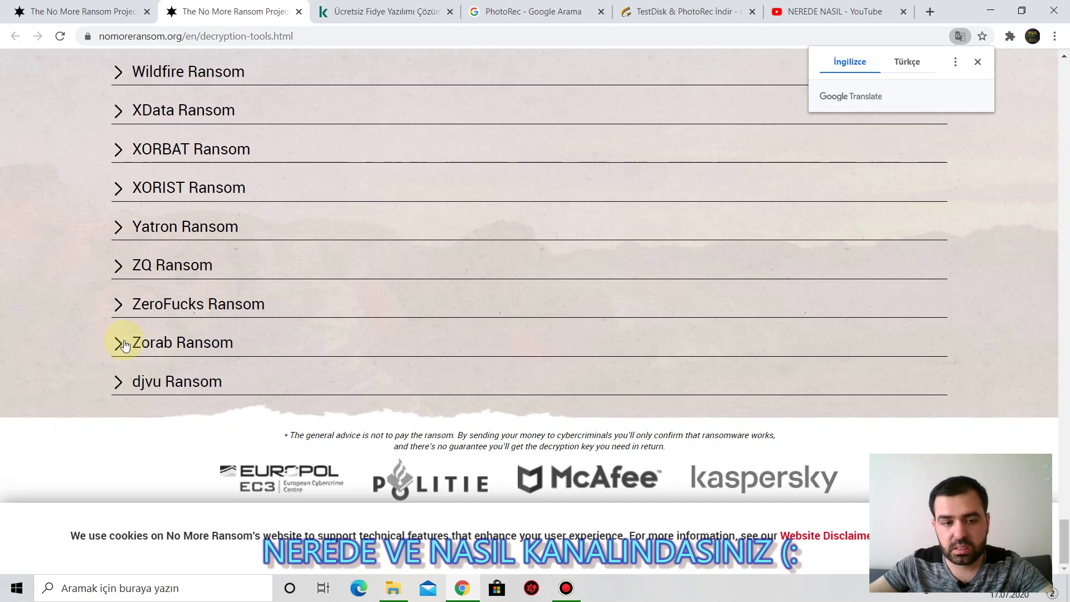
# - Go back up the Decryption Tools list and look for the CryptXXX V1 to V5 Ransom entries
pyautogui.scroll(20, 125, 346)
pyautogui.scroll(20, 125, 346)
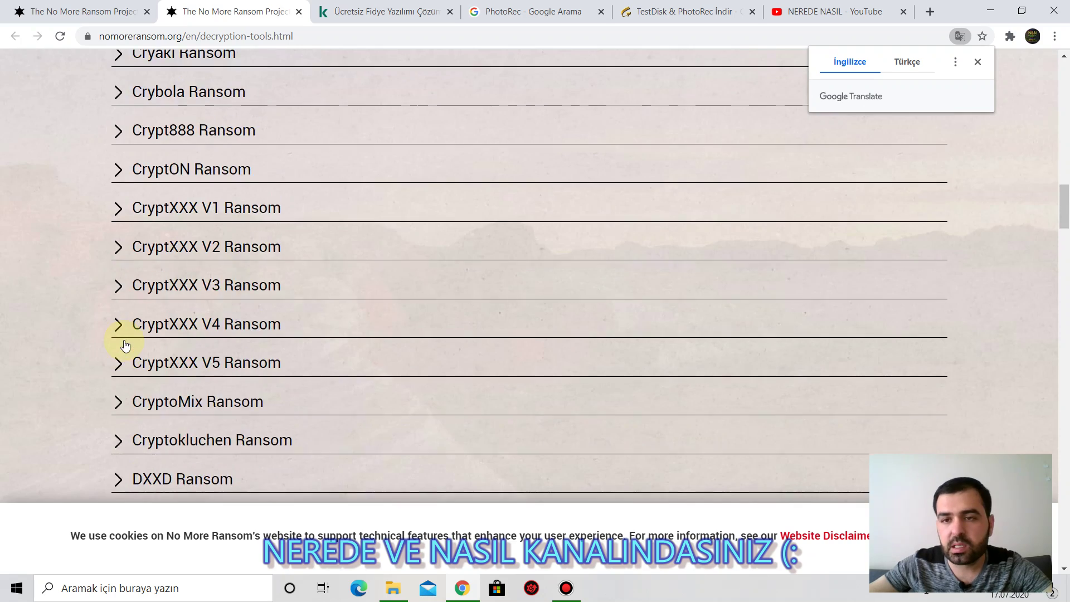
pyautogui.scroll(13, 126, 346)
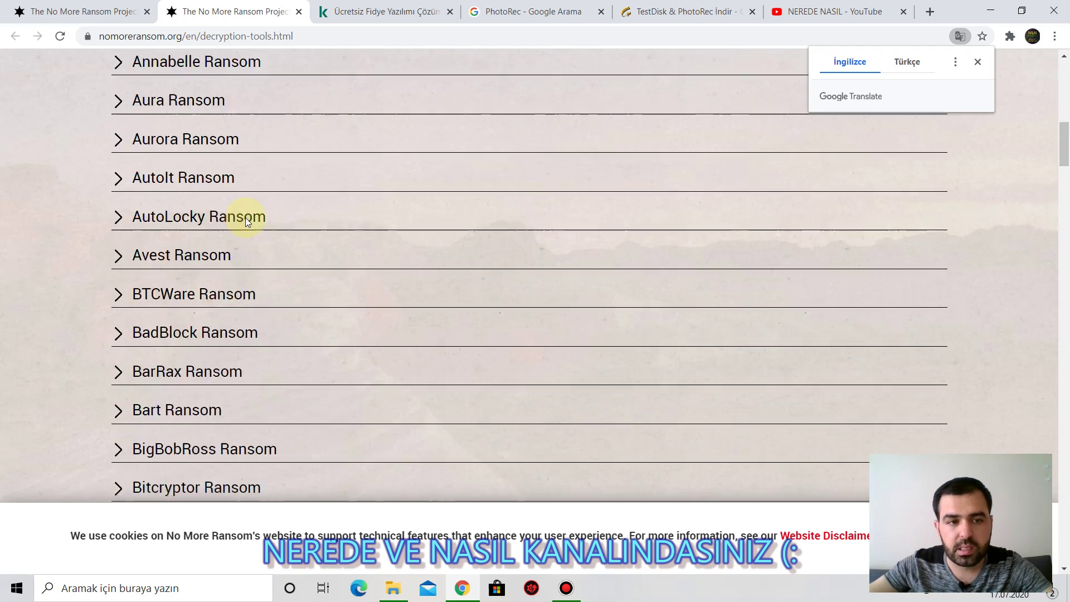
pyautogui.scroll(-12, 245, 217)
pyautogui.scroll(4, 223, 193)
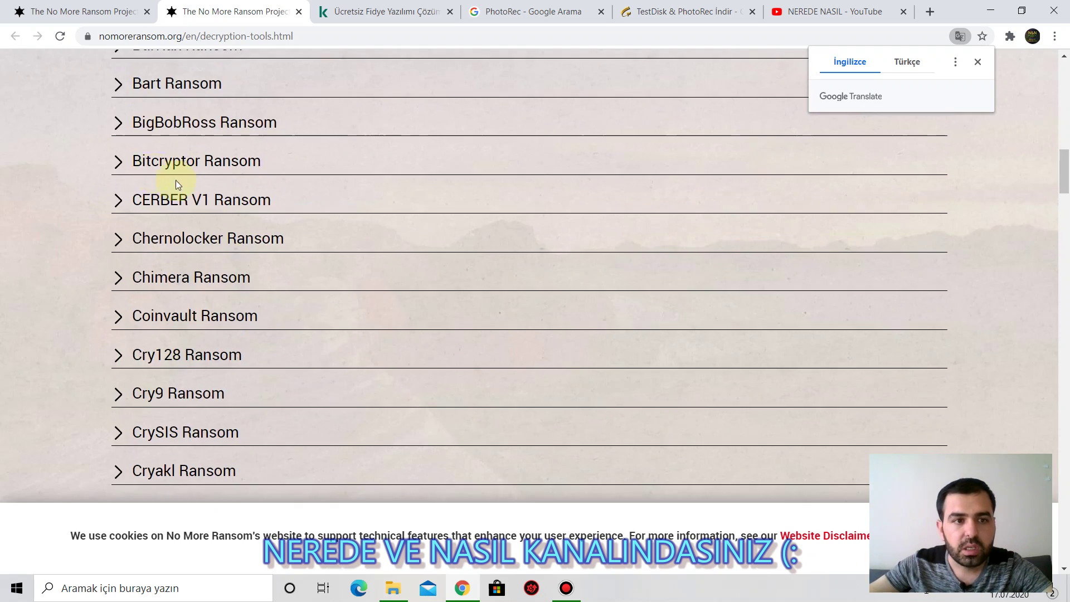
pyautogui.scroll(-7, 145, 268)
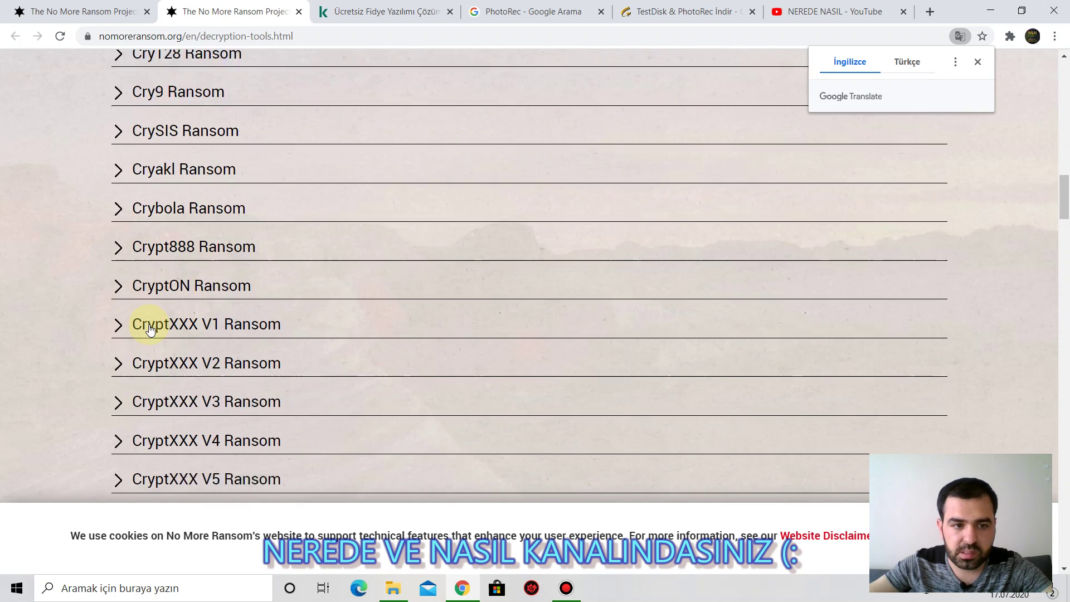
pyautogui.scroll(-2, 205, 131)
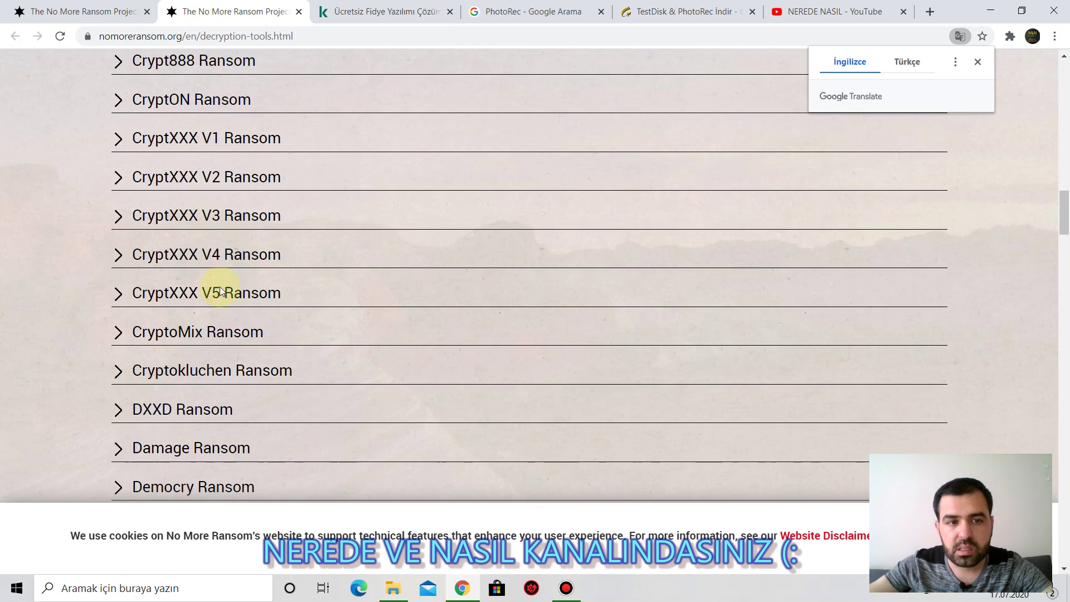
pyautogui.scroll(-8, 217, 255)
# - Compare the Crypto Sheriff result with the remaining ransomware entries on the Decryption Tools page
pyautogui.click(103, 6)
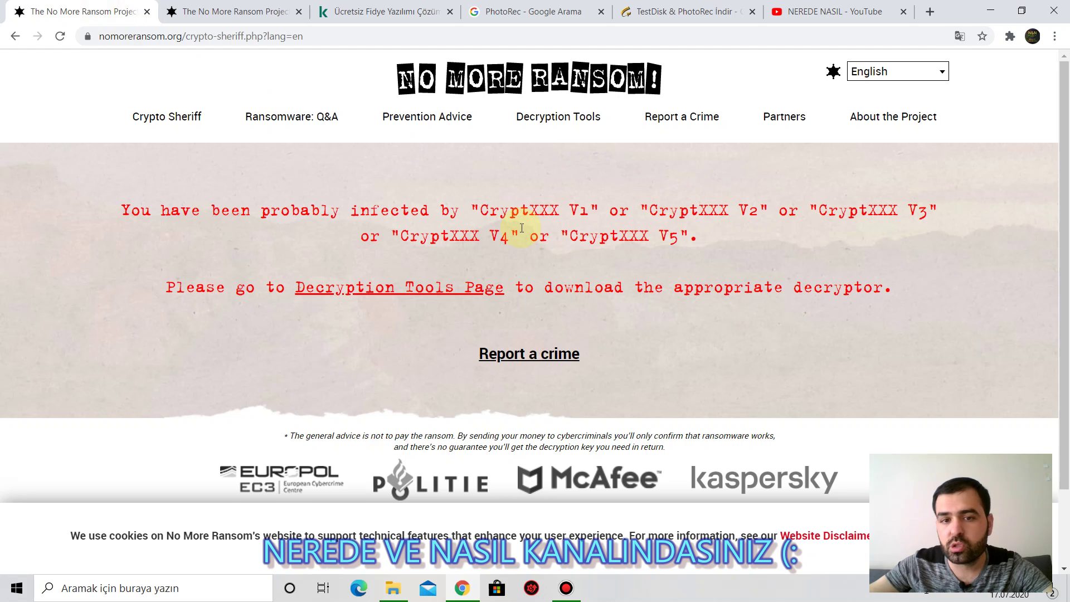
pyautogui.click(200, 7)
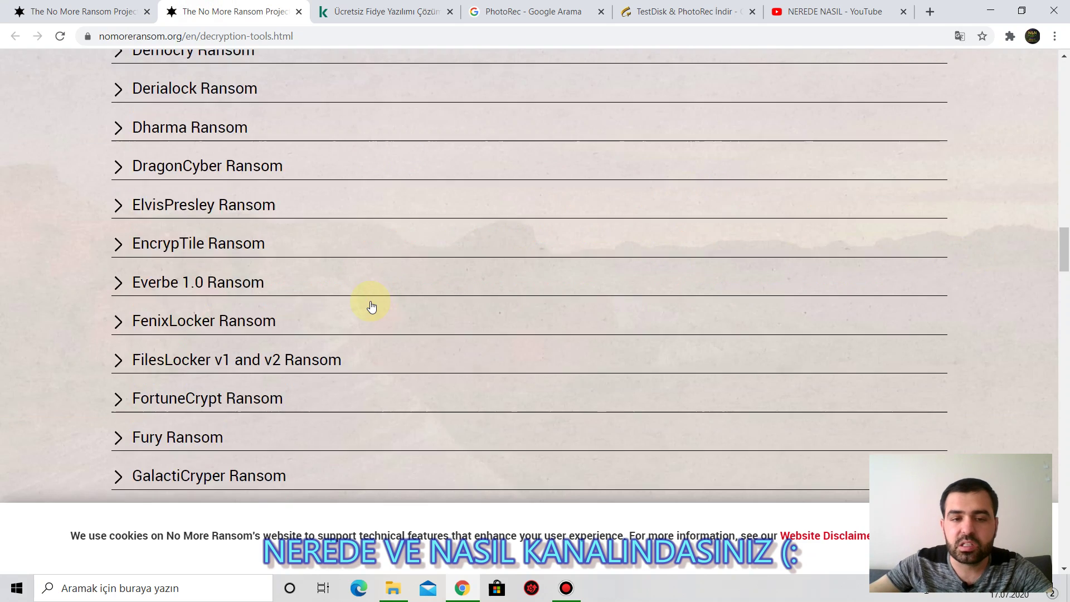
pyautogui.scroll(-7, 371, 306)
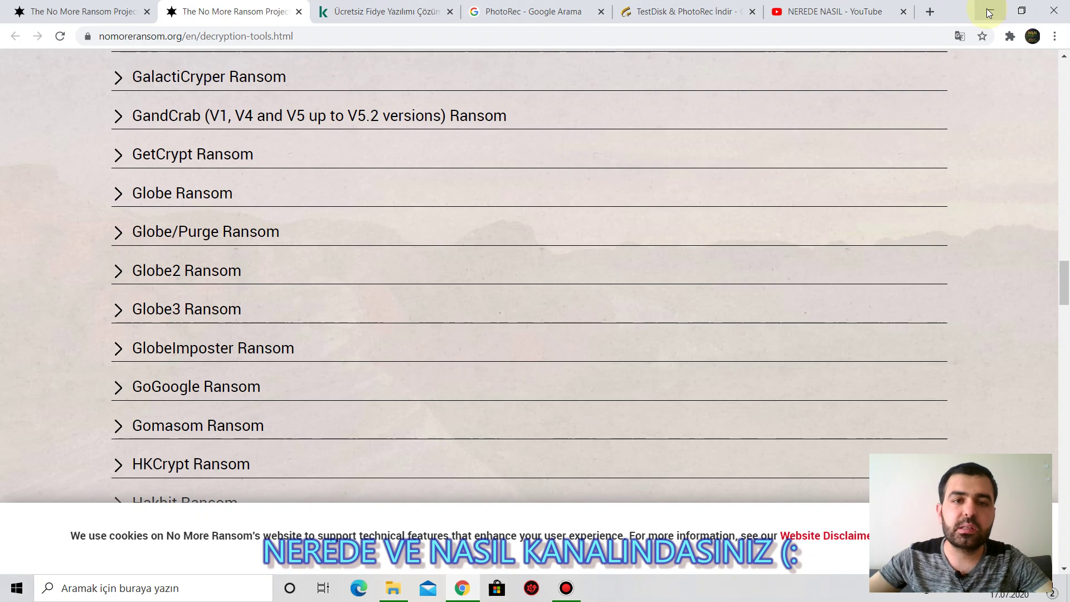
pyautogui.click(63, 13)
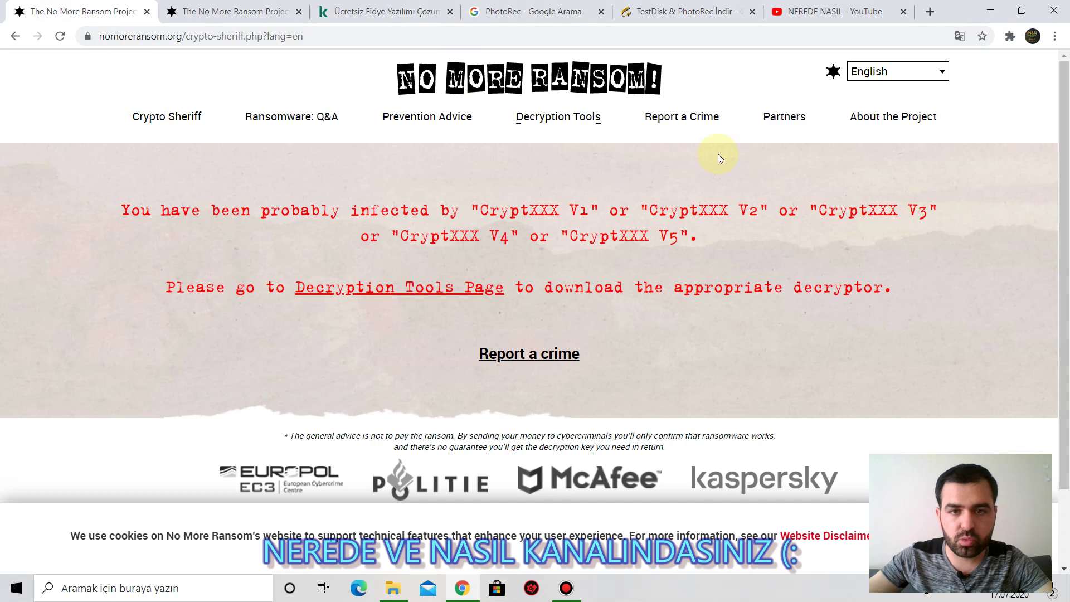
pyautogui.click(218, 10)
pyautogui.scroll(-6, 251, 223)
pyautogui.scroll(-20, 250, 232)
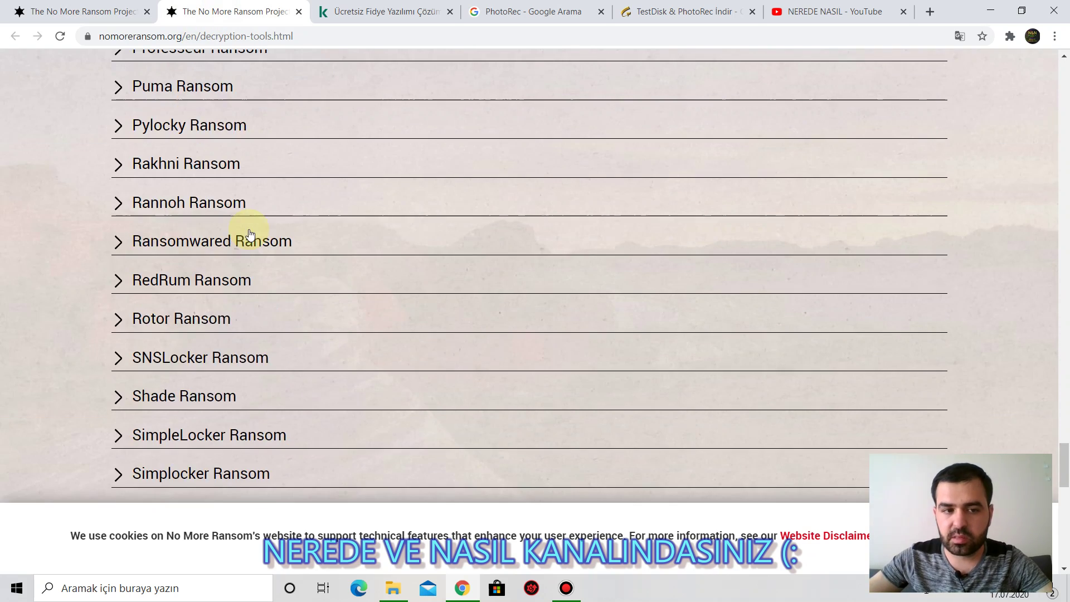
pyautogui.click(123, 11)
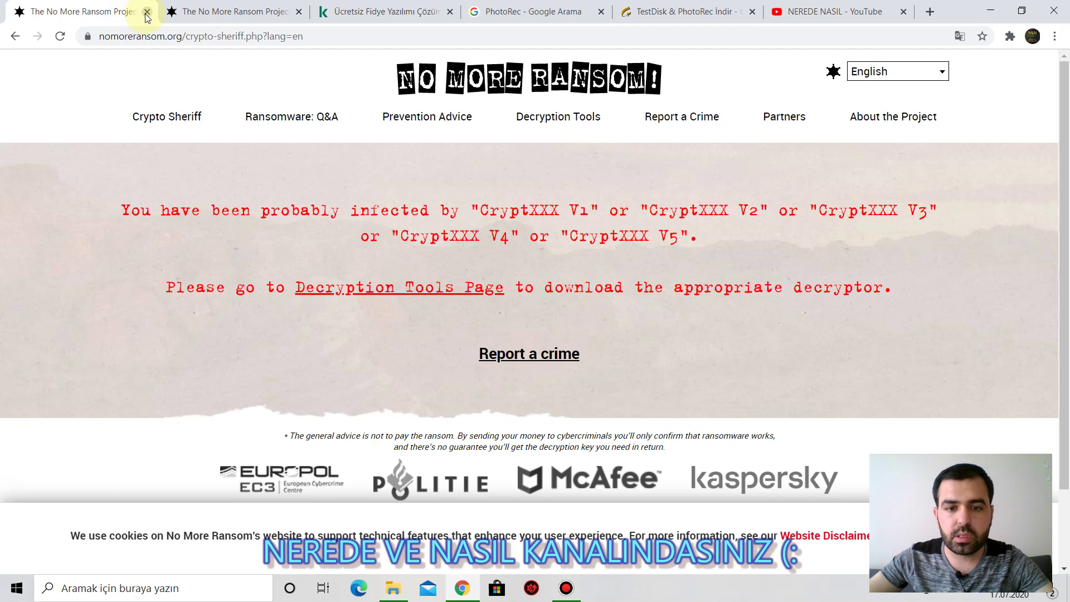
pyautogui.click(221, 12)
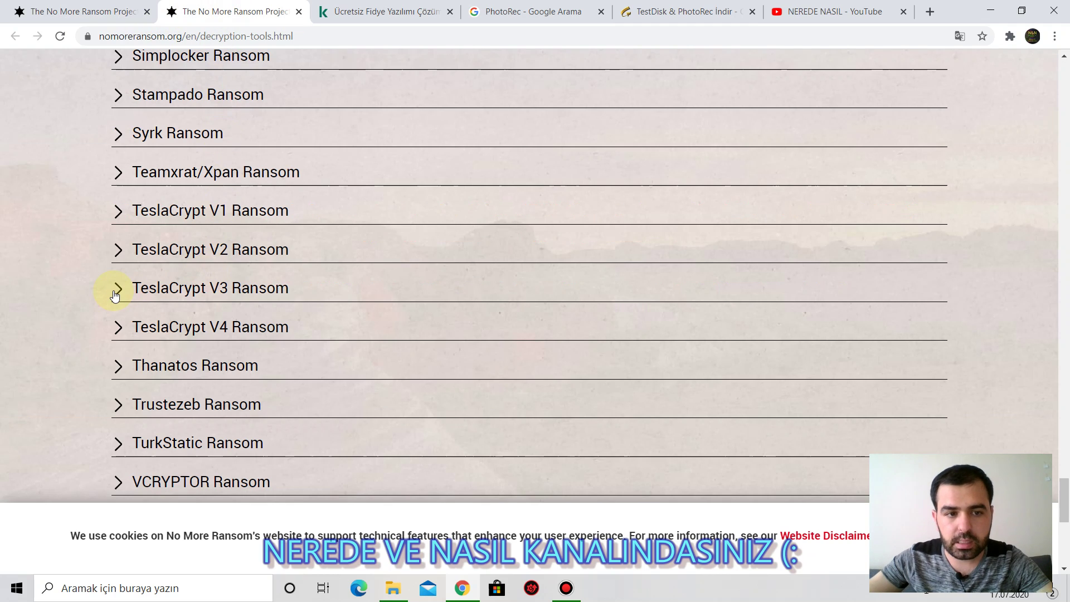
# - Expand the Thanatos Ransom entry and look through its linked how-to guide, closing the guide when finished
pyautogui.click(115, 365)
pyautogui.scroll(-5, 390, 345)
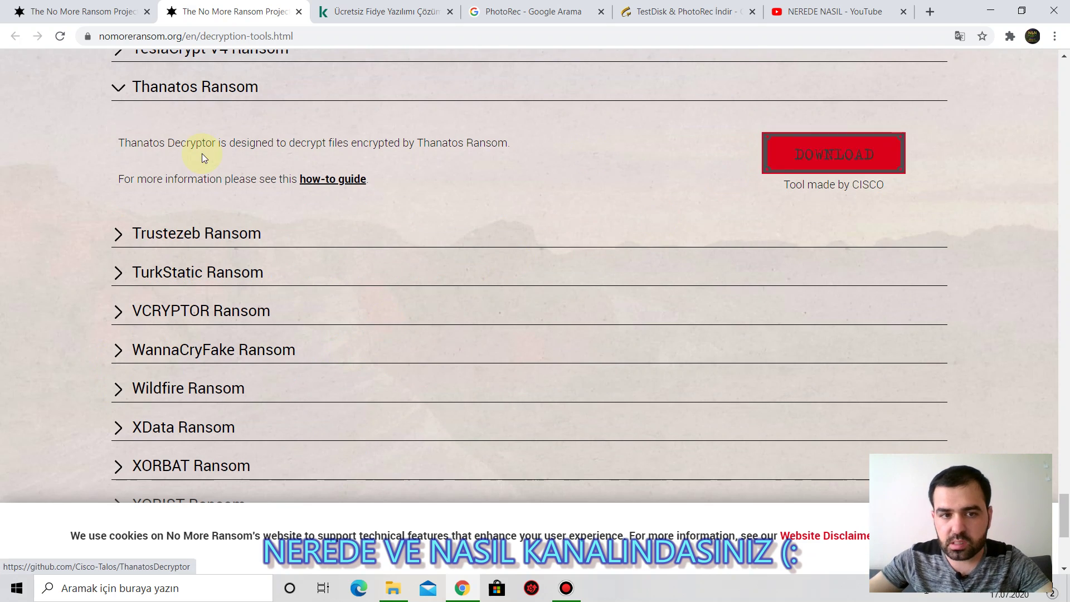
pyautogui.click(321, 182)
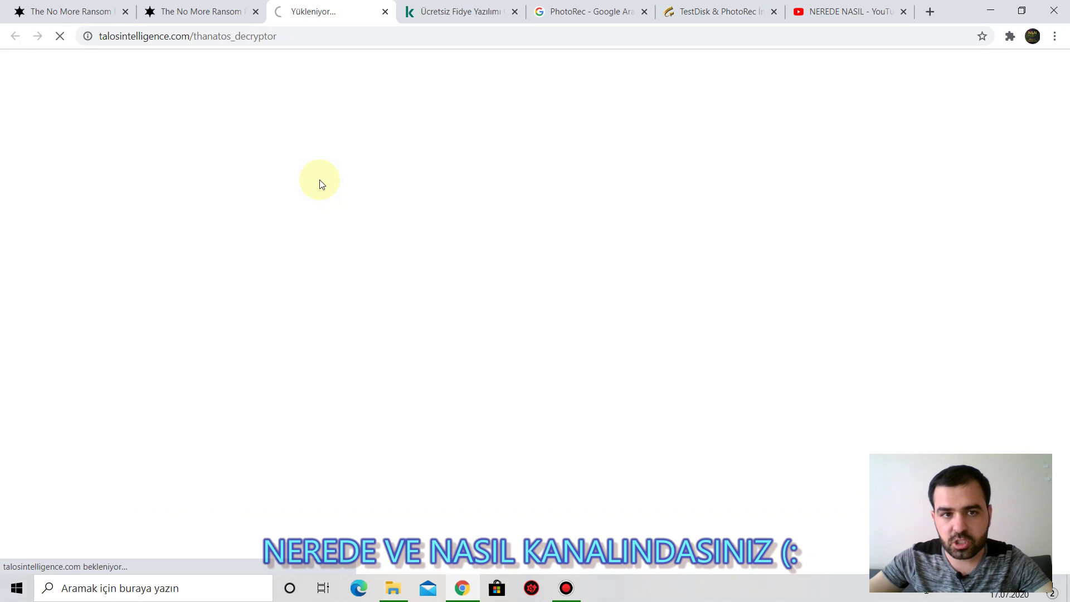
pyautogui.scroll(-5, 647, 192)
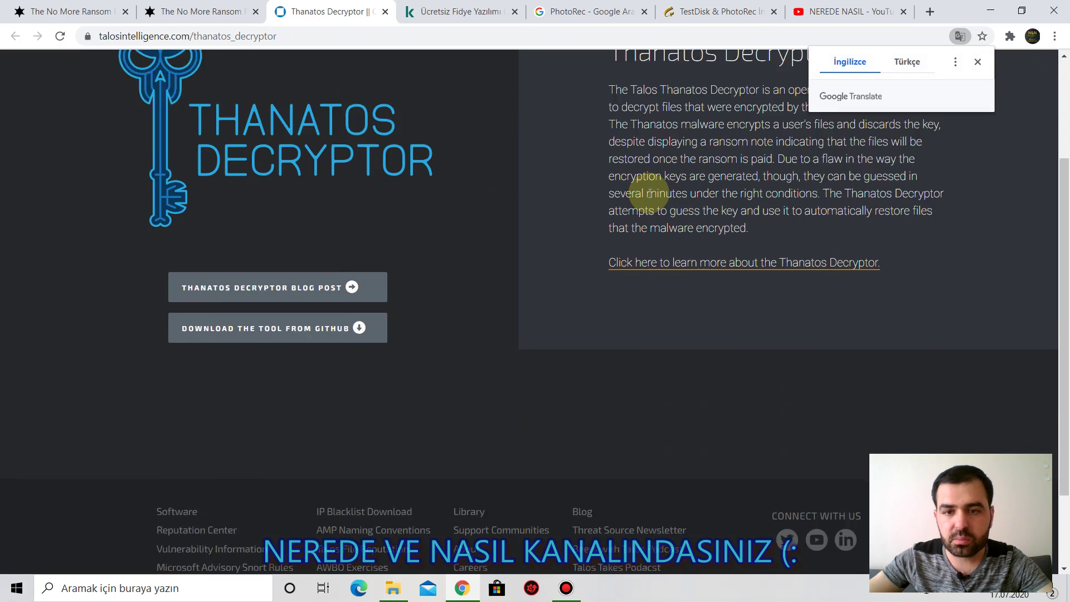
pyautogui.scroll(5, 426, 191)
pyautogui.scroll(-5, 426, 191)
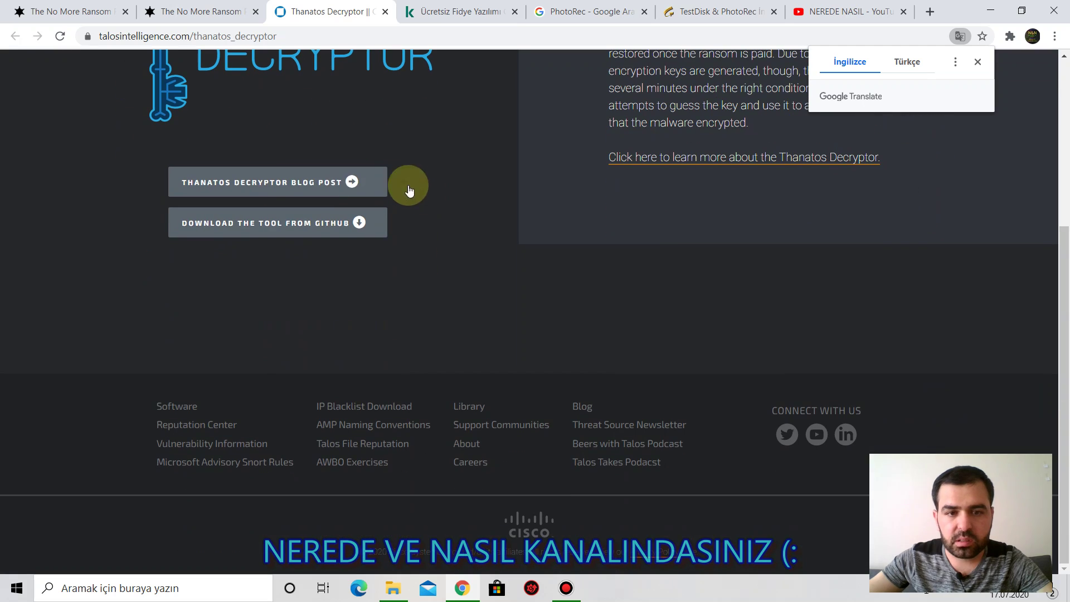
pyautogui.scroll(5, 61, 214)
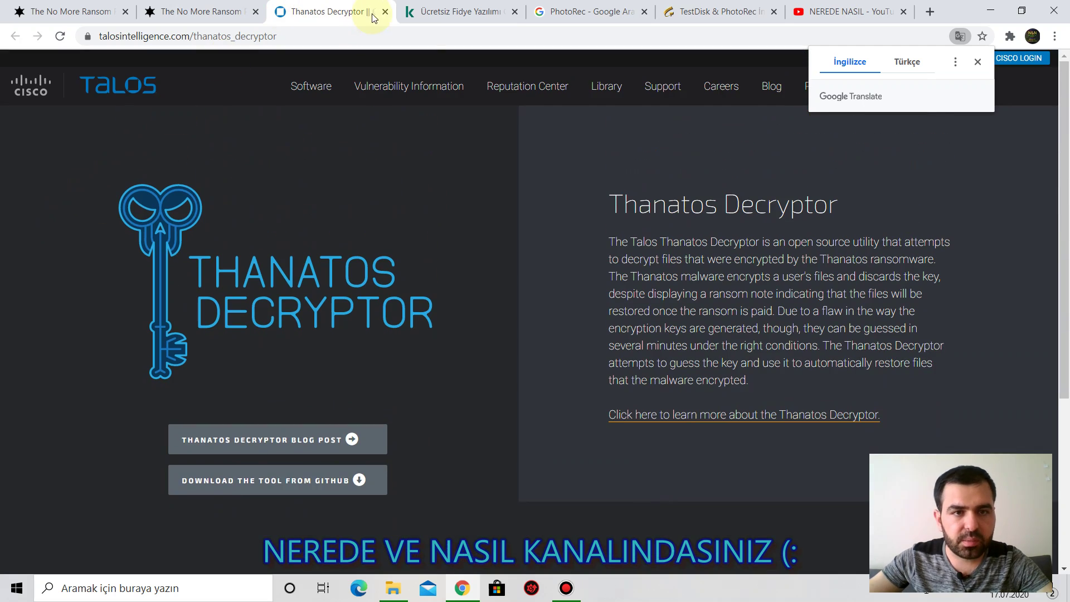
pyautogui.click(385, 11)
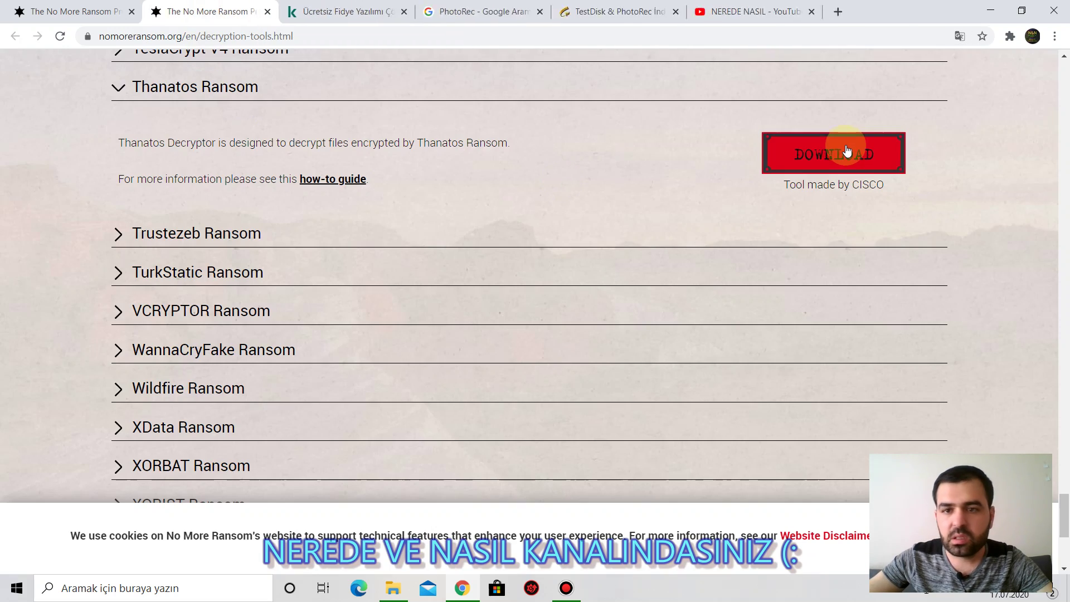
# - Close the Crypto Sheriff result and the Decryption Tools page
pyautogui.click(81, 10)
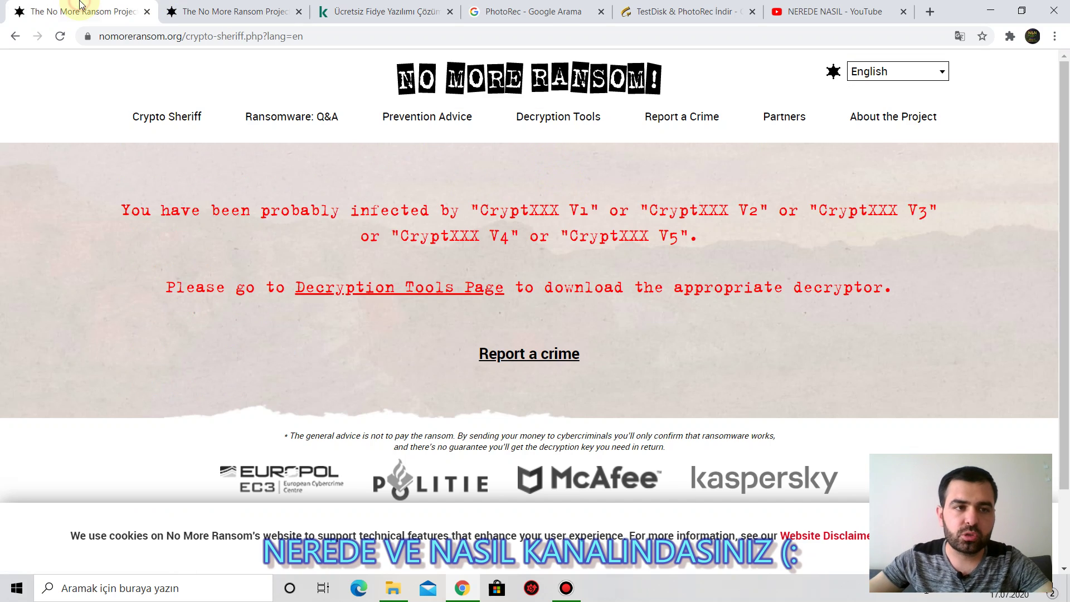
pyautogui.click(146, 11)
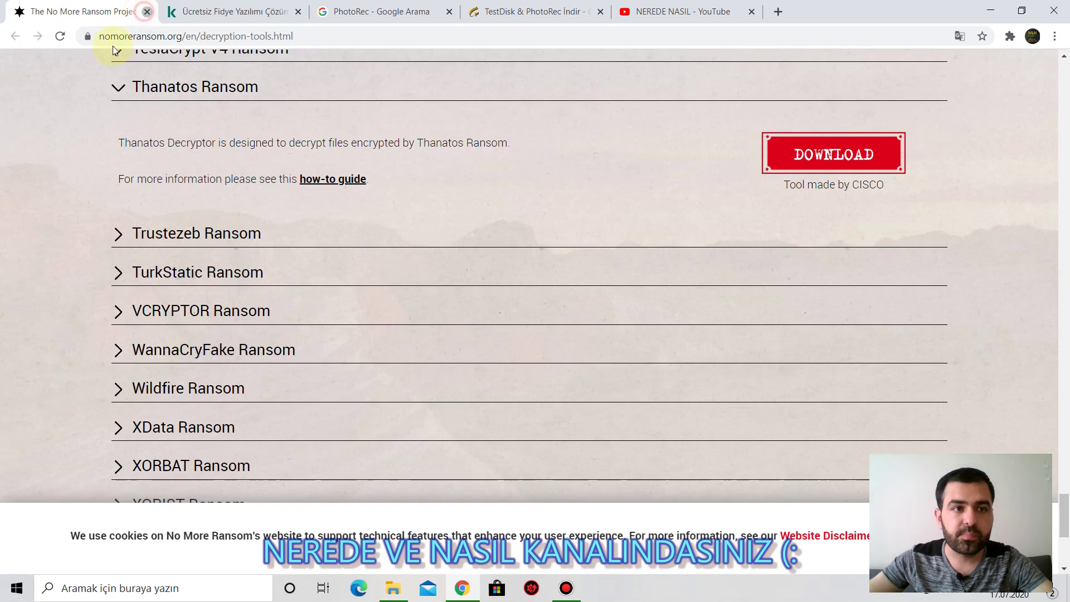
pyautogui.click(146, 12)
# - Review the decryptors listed on the Kaspersky No Ransom page and close the page
pyautogui.scroll(-15, 383, 246)
pyautogui.scroll(-4, 384, 251)
pyautogui.scroll(7, 773, 267)
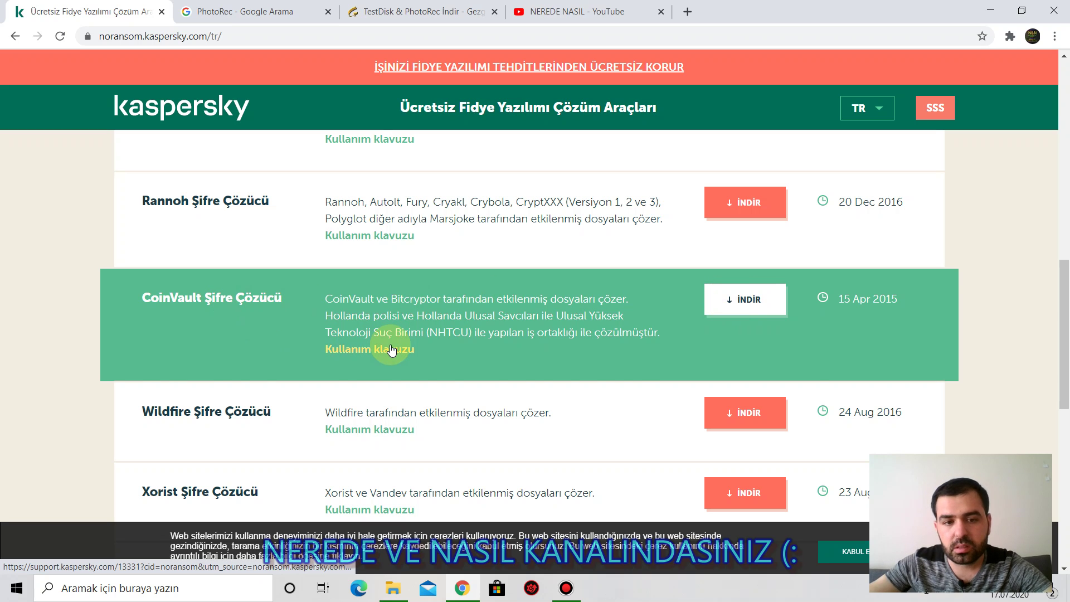
pyautogui.scroll(3, 238, 279)
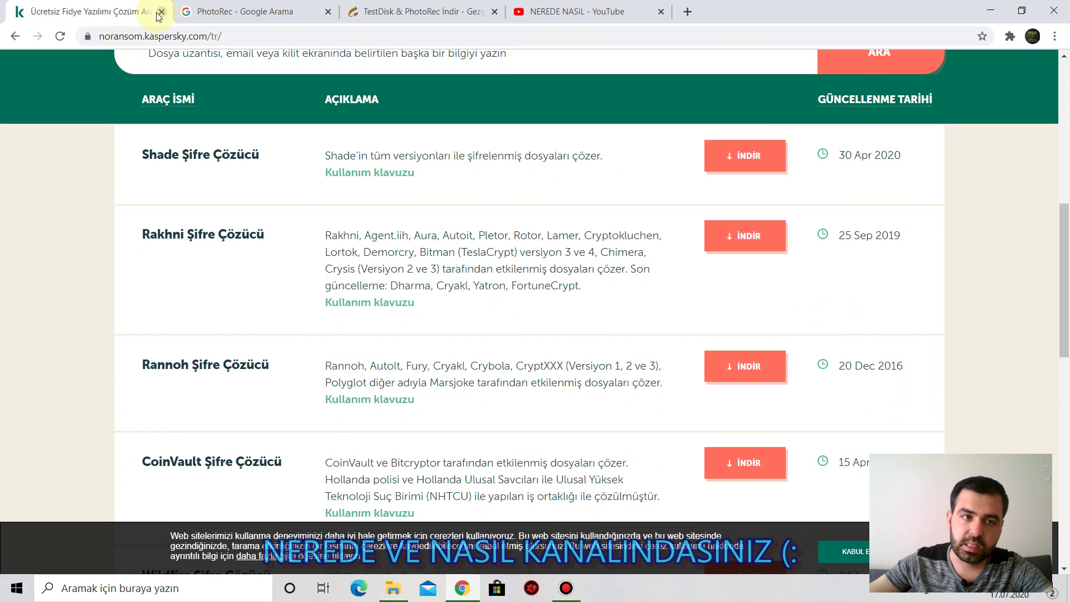
pyautogui.scroll(-6, 204, 258)
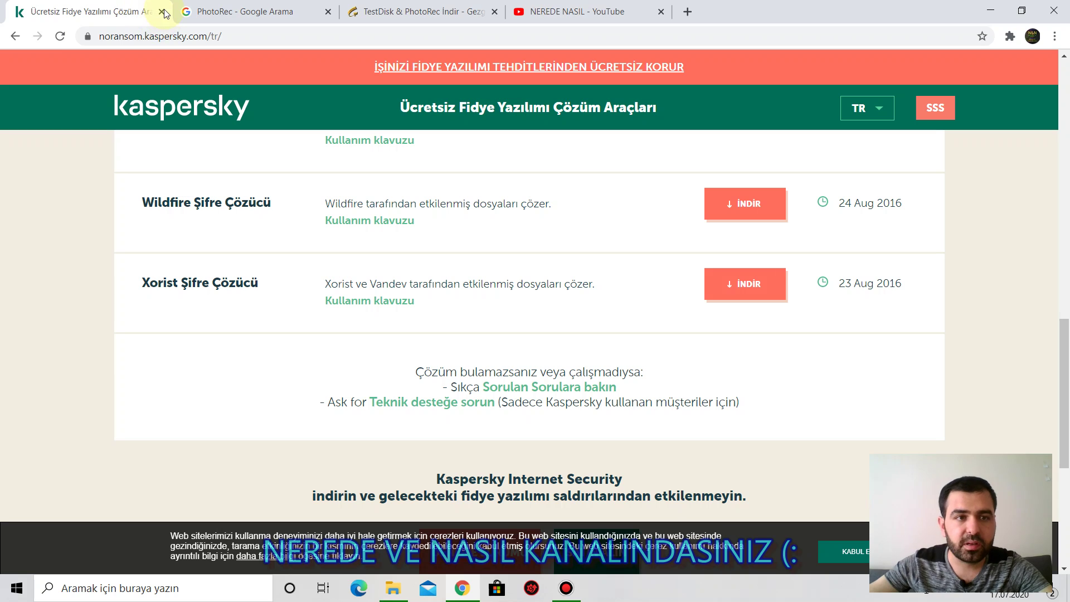
pyautogui.click(162, 12)
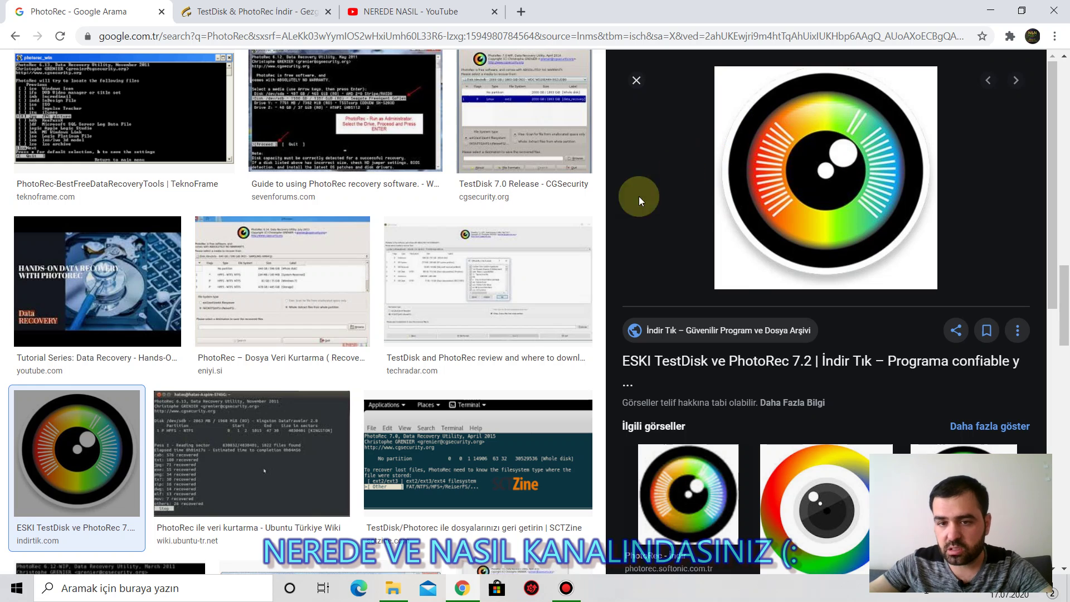
# - Download TestDisk & PhotoRec 7.0 (64-bit) from the Gezginler page and close that page
pyautogui.click(225, 14)
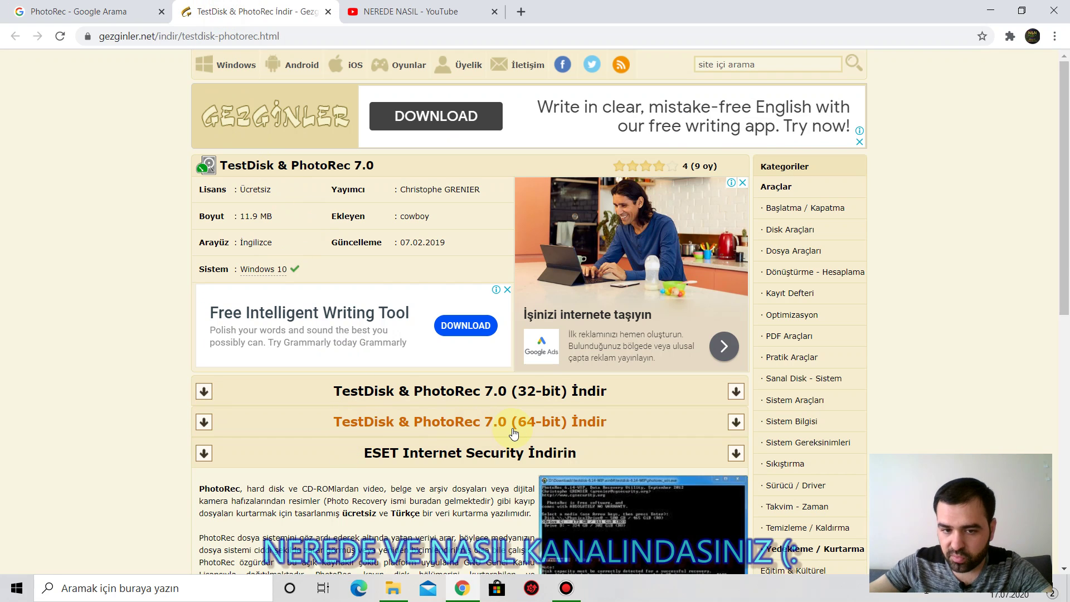
pyautogui.click(738, 424)
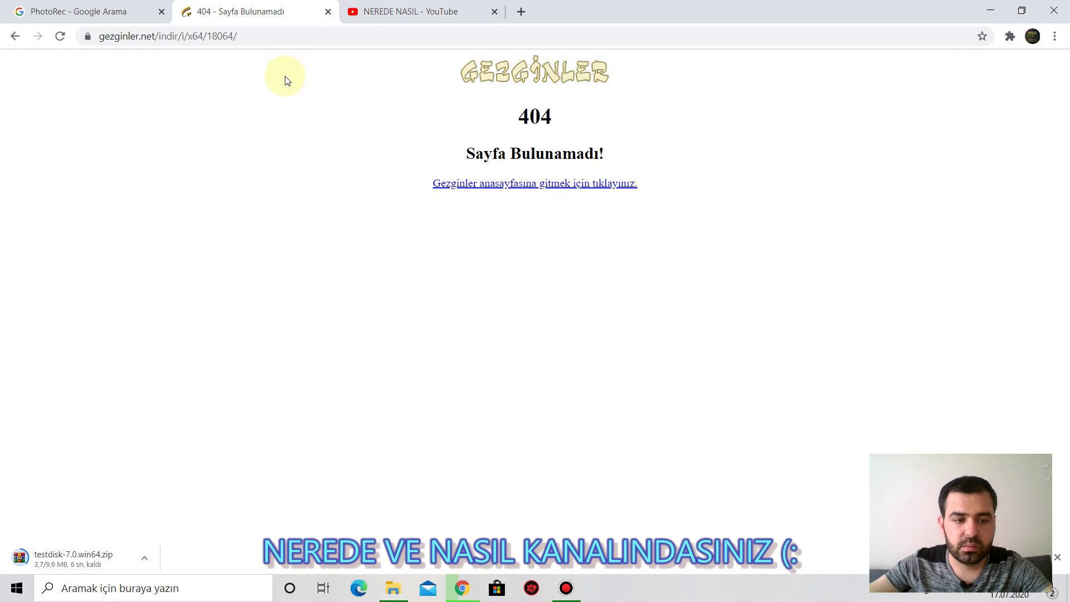
pyautogui.click(328, 12)
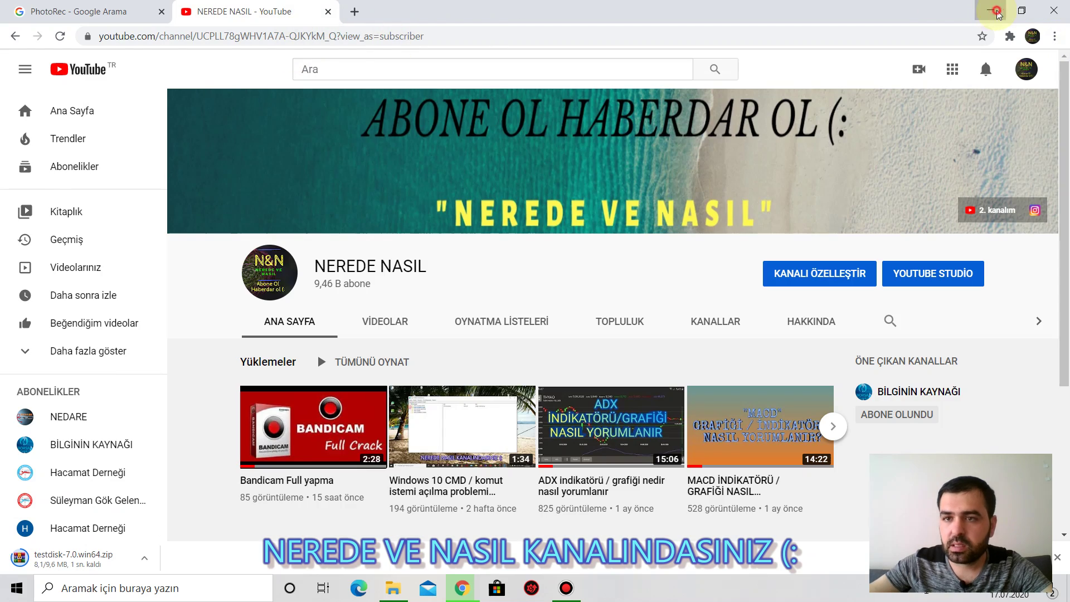
# - Switch to File Explorer and open the testdisk-7.0 folder inside GERİ YÜKLE\program on LOCAL DISK (D:)
pyautogui.click(997, 11)
pyautogui.click(612, 22)
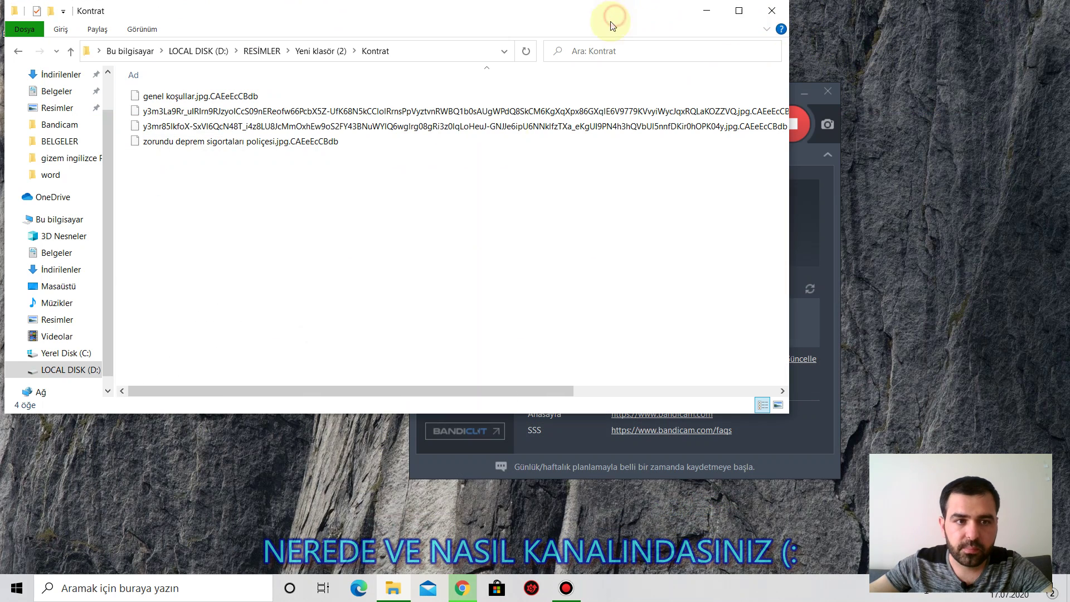
pyautogui.press('BackSpace')
pyautogui.press('BackSpace')
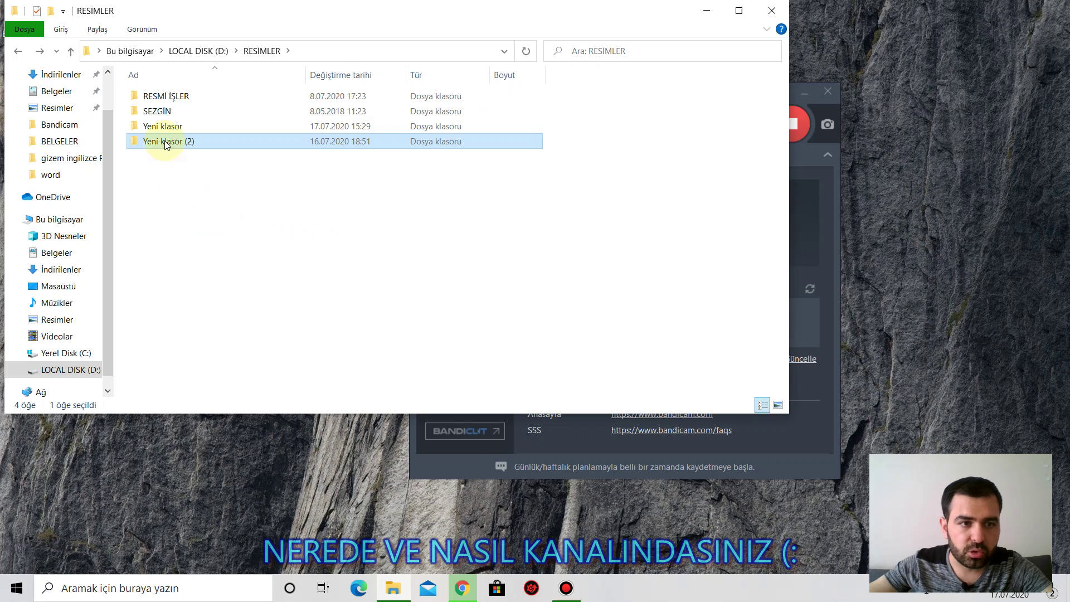
pyautogui.press('BackSpace')
pyautogui.doubleClick(160, 143)
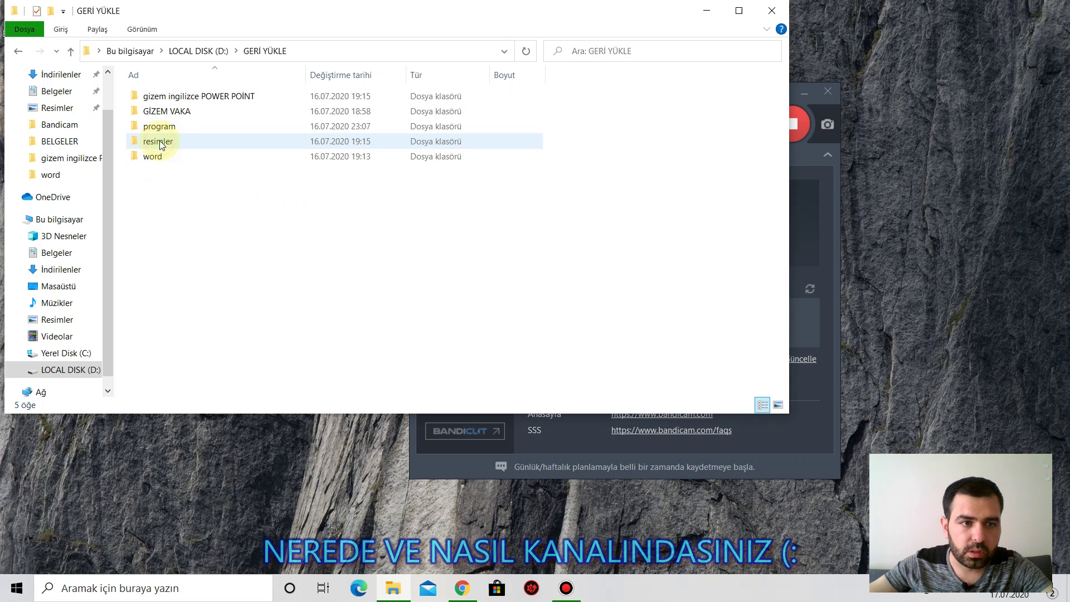
pyautogui.doubleClick(166, 130)
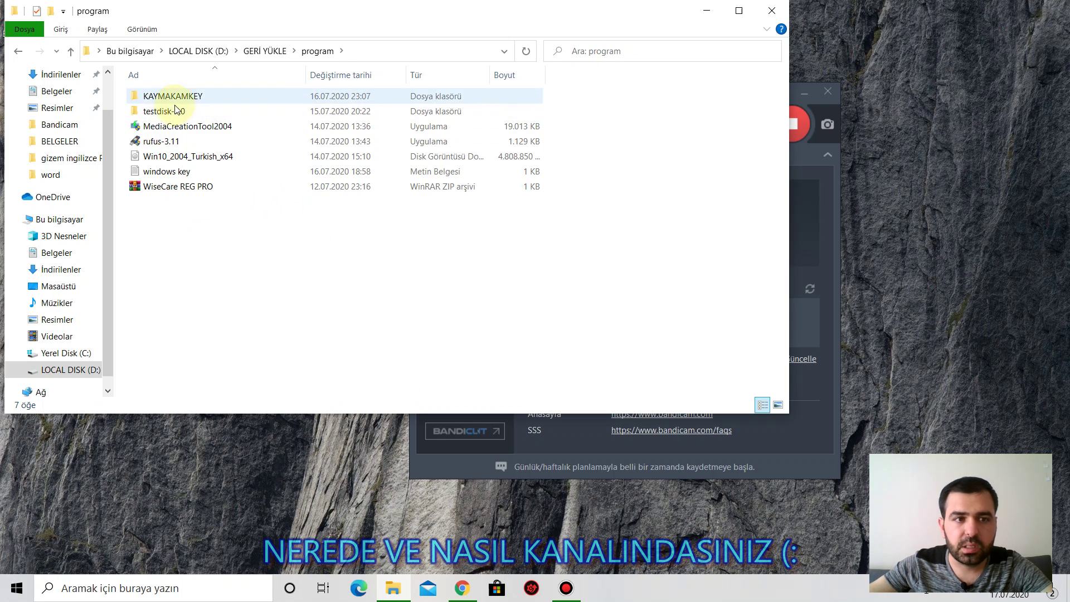
pyautogui.click(167, 113)
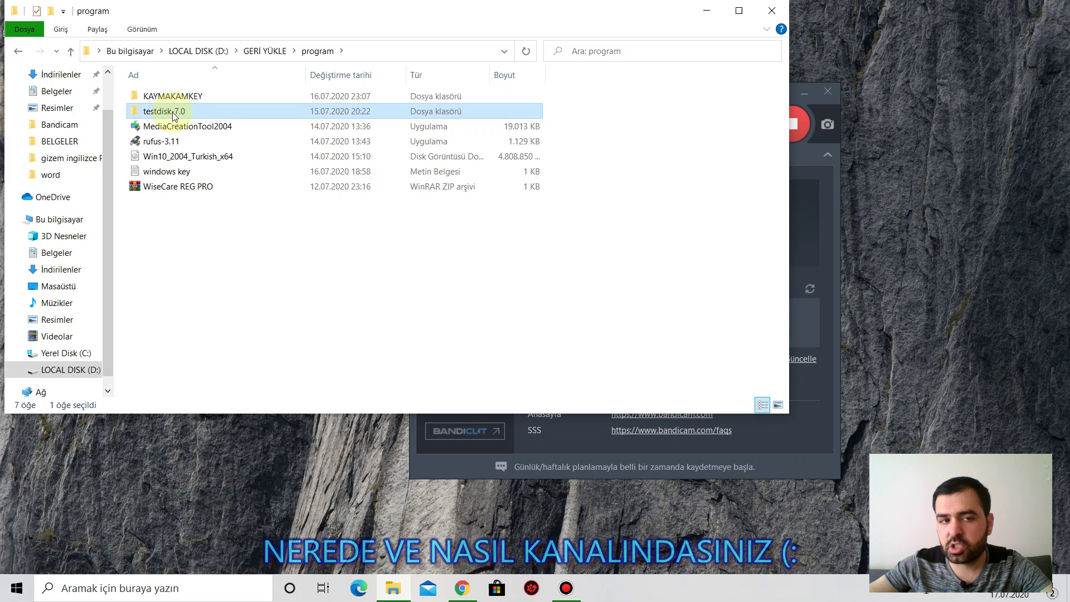
pyautogui.doubleClick(173, 114)
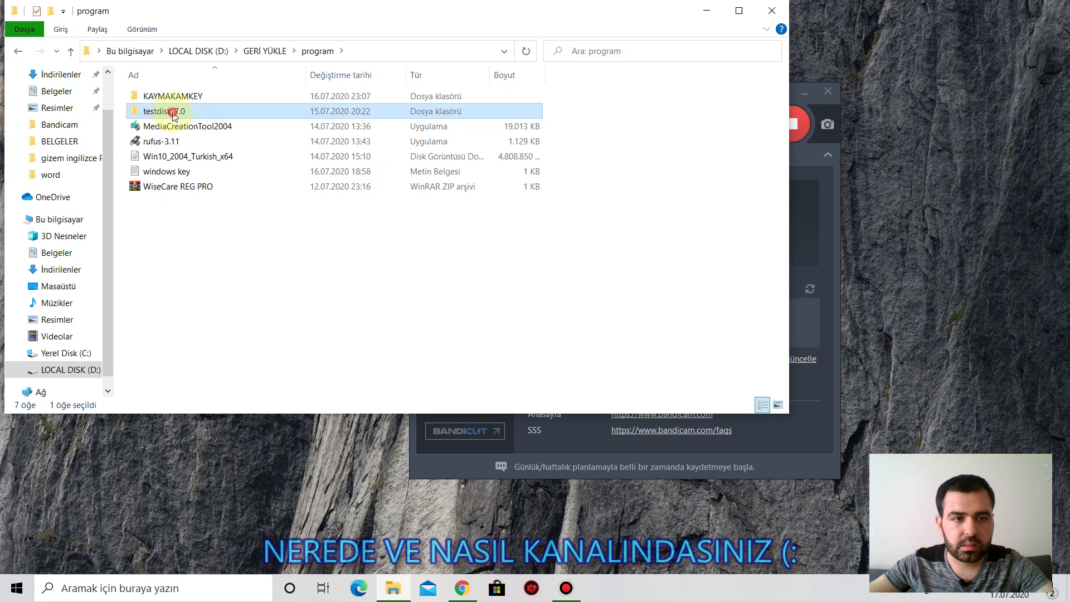
# - Run qphotorec_win from the testdisk-7.0 folder as administrator, and clear the File Explorer and Bandicam windows out of the way
pyautogui.scroll(-2, 167, 223)
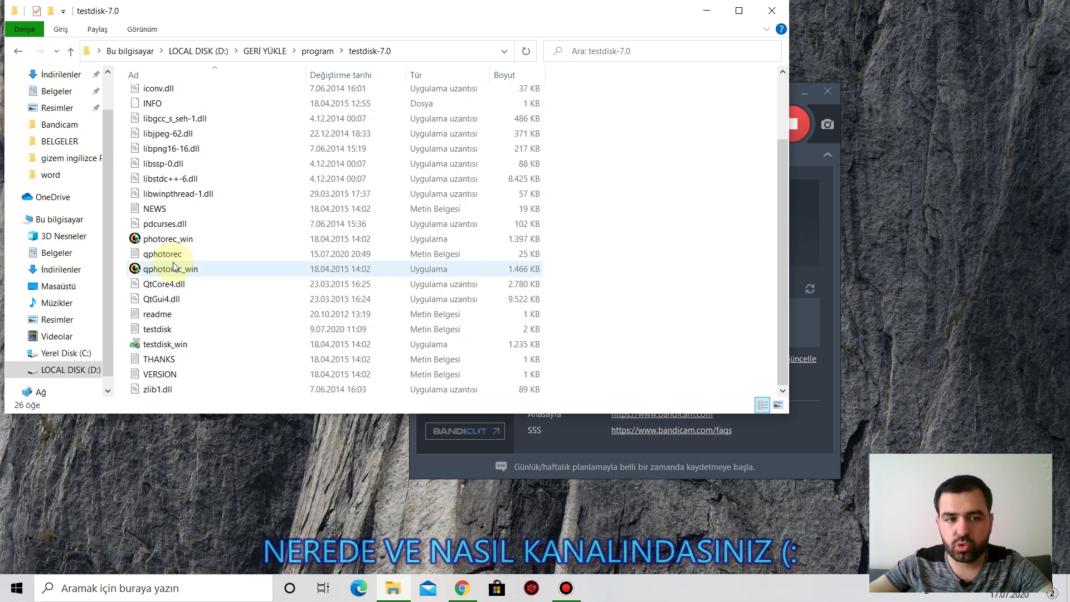
pyautogui.rightClick(172, 272)
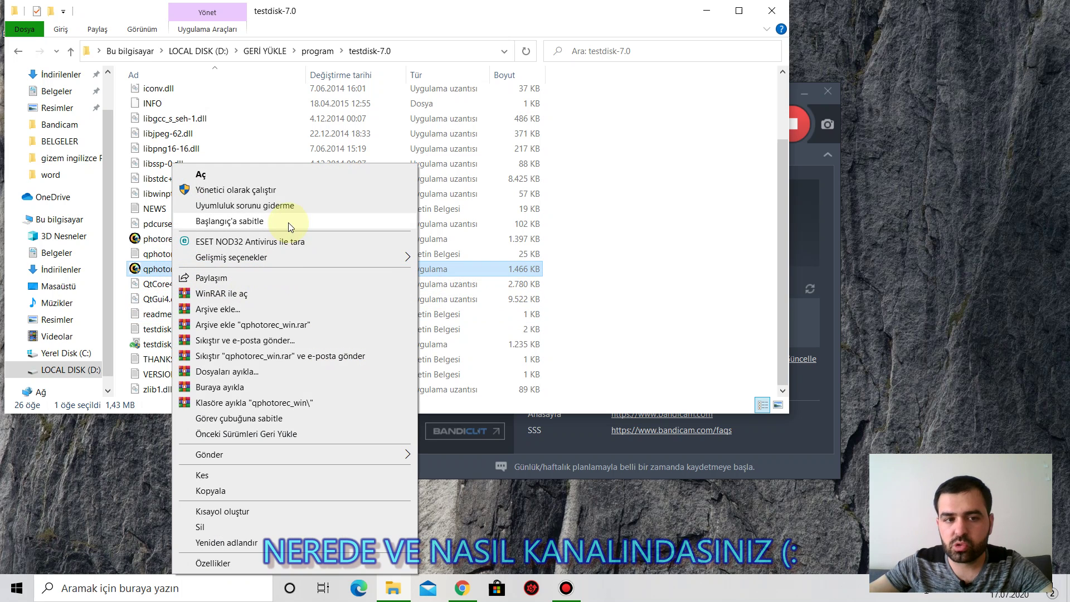
pyautogui.click(291, 193)
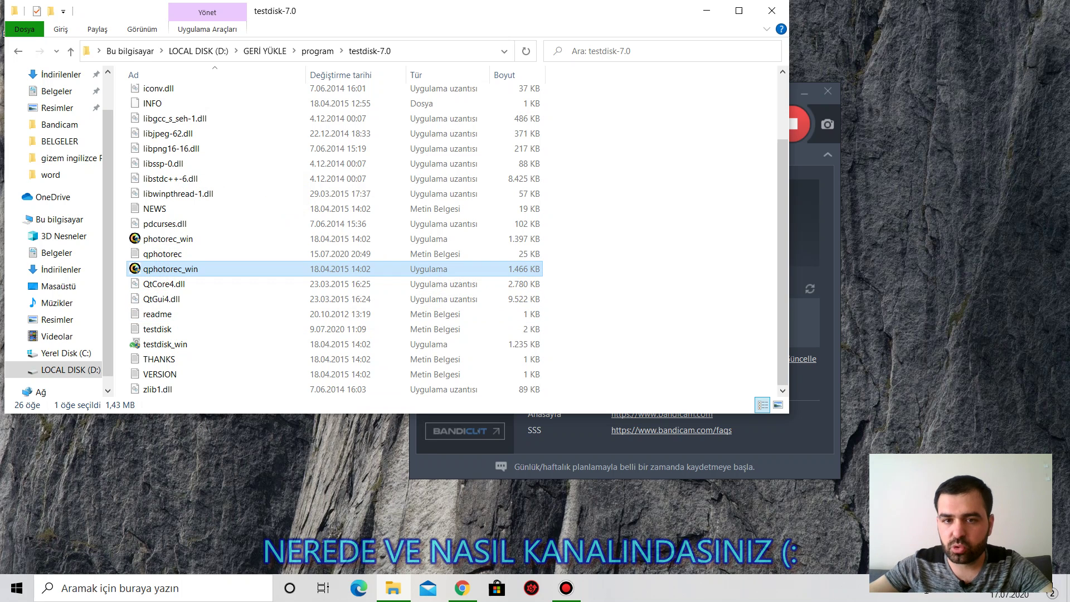
pyautogui.click(769, 12)
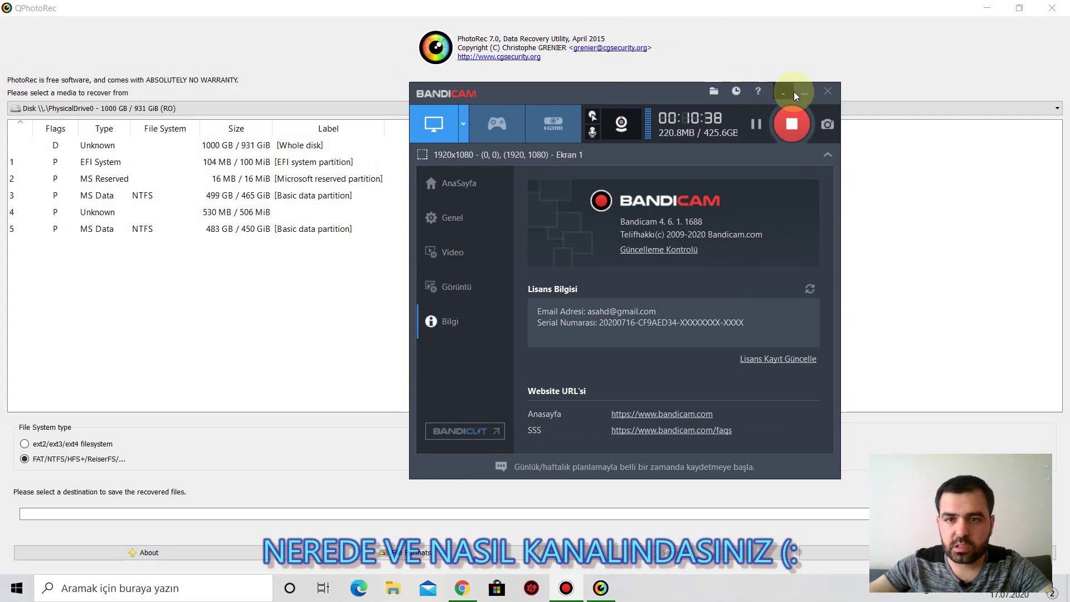
pyautogui.click(803, 97)
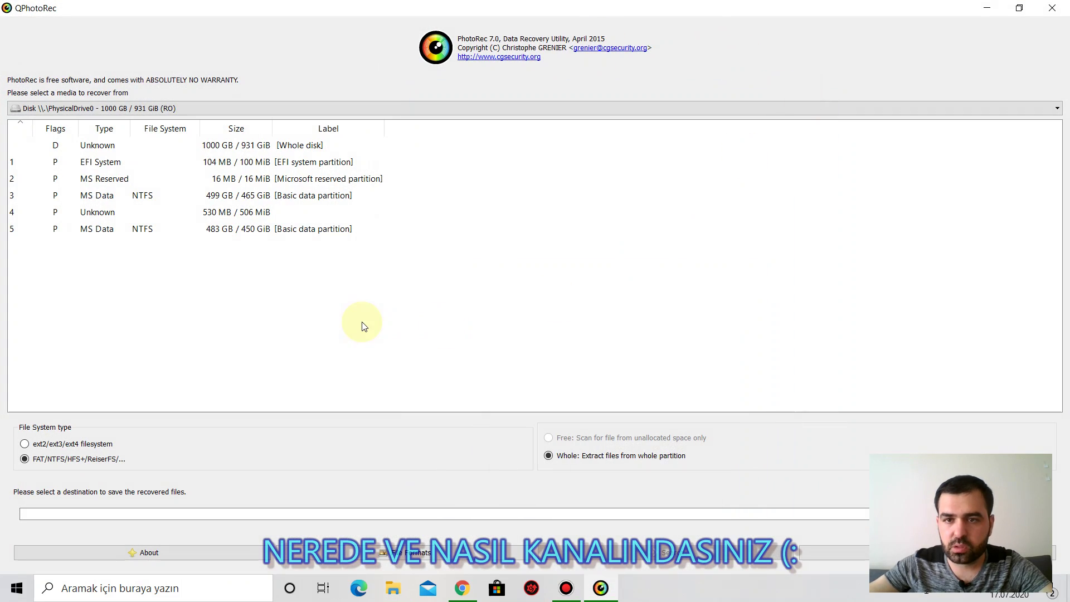
# - Select Drive D: as the media to recover from
pyautogui.click(89, 108)
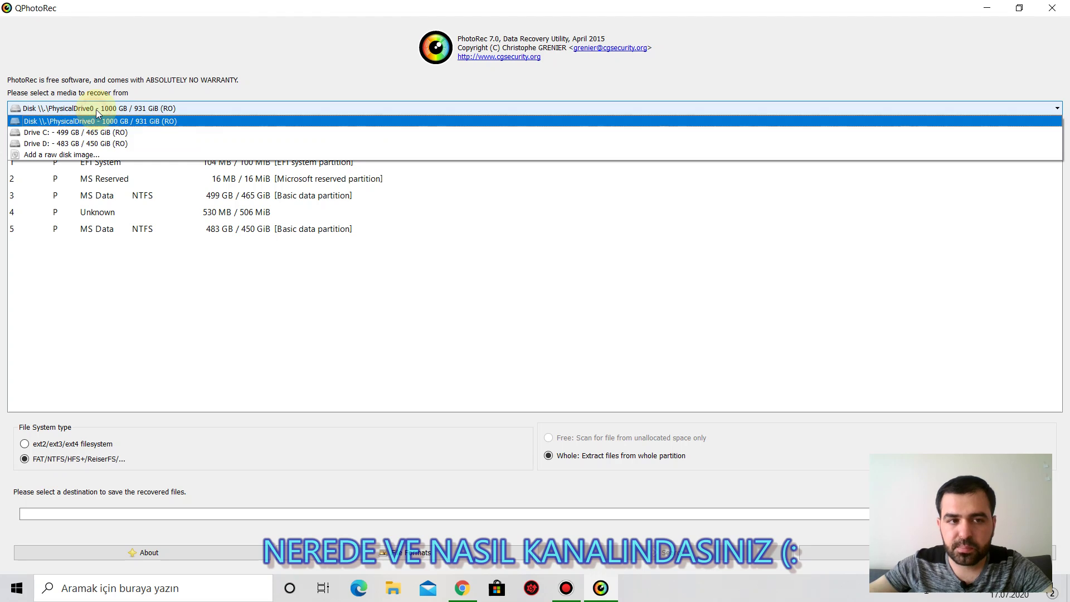
pyautogui.click(92, 144)
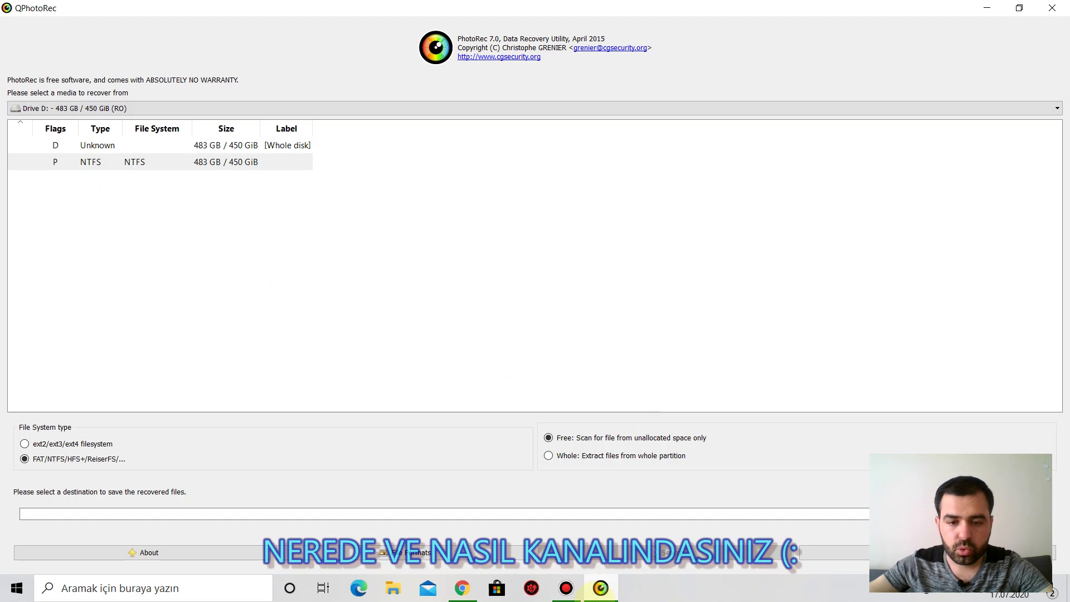
pyautogui.click(567, 586)
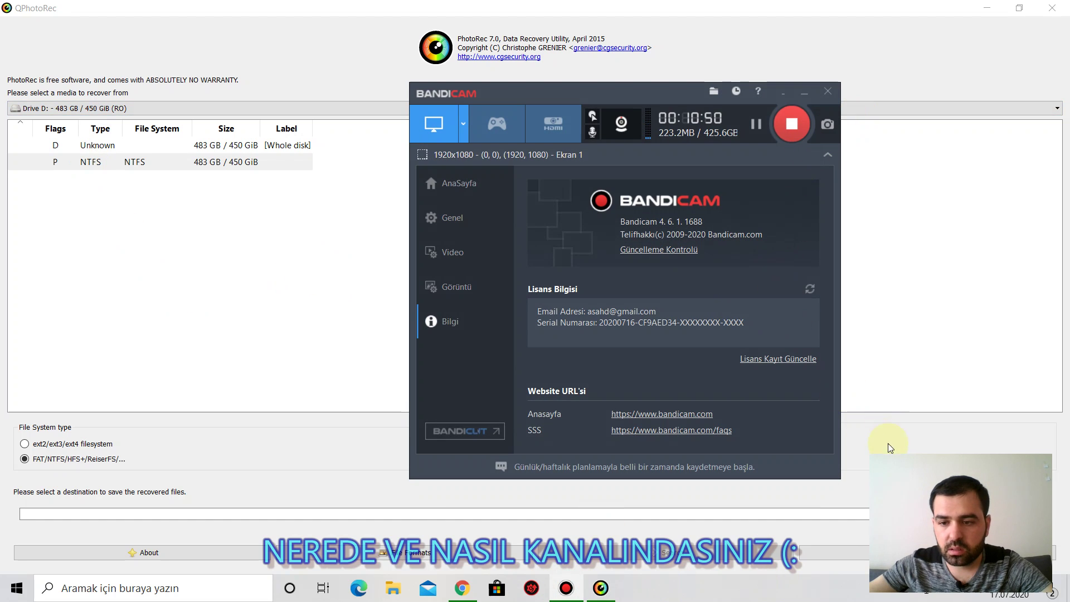
pyautogui.click(755, 123)
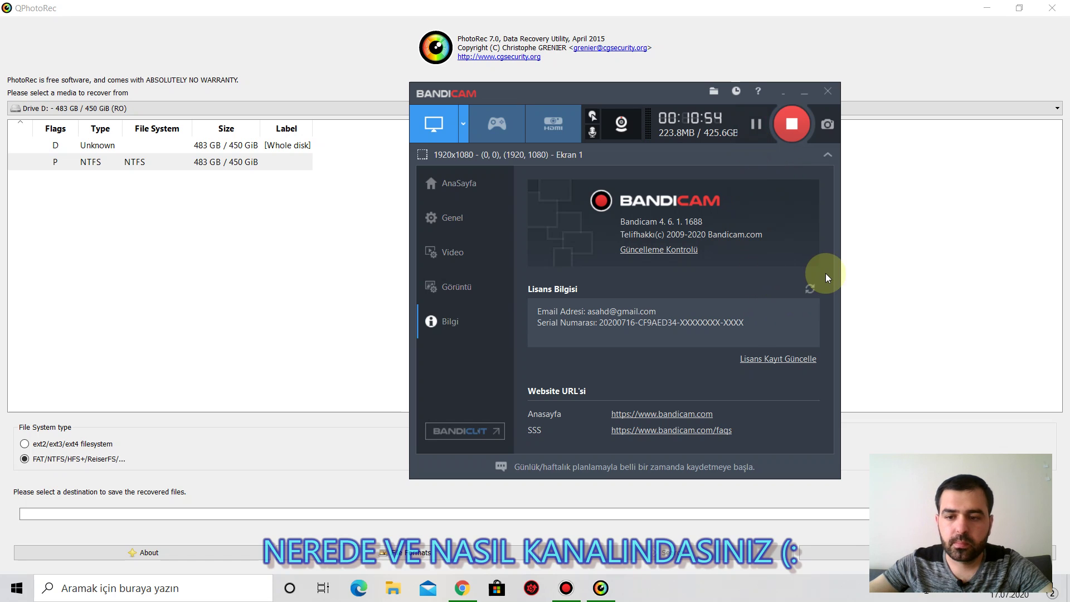
pyautogui.click(956, 233)
pyautogui.click(53, 109)
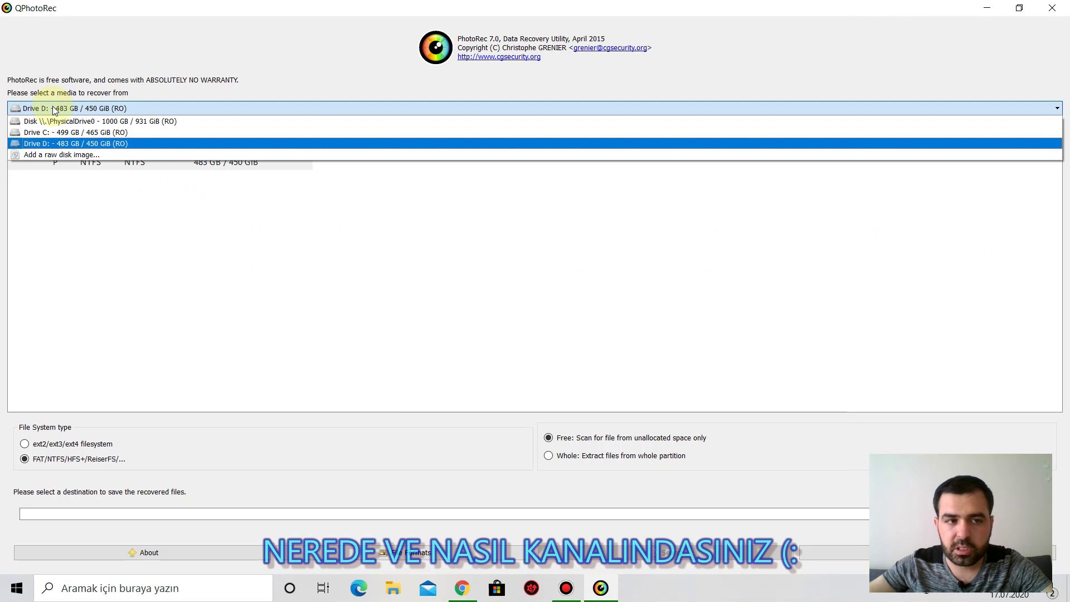
pyautogui.click(71, 142)
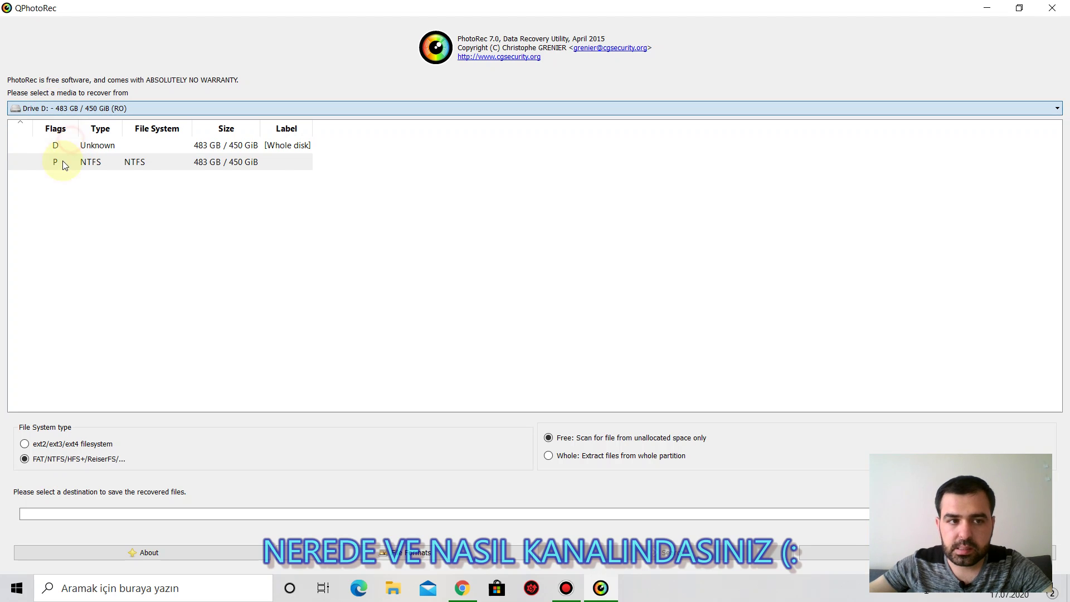
# - Clear all the file formats to recover, enable only pdf (Portable Document Format), and confirm the selection
pyautogui.click(386, 557)
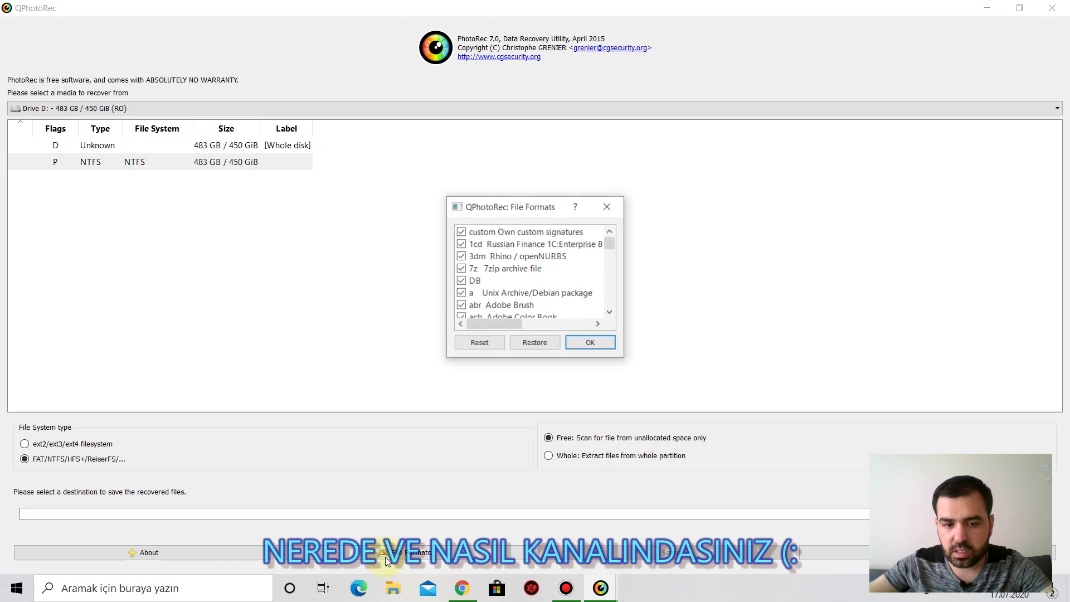
pyautogui.scroll(-20, 528, 248)
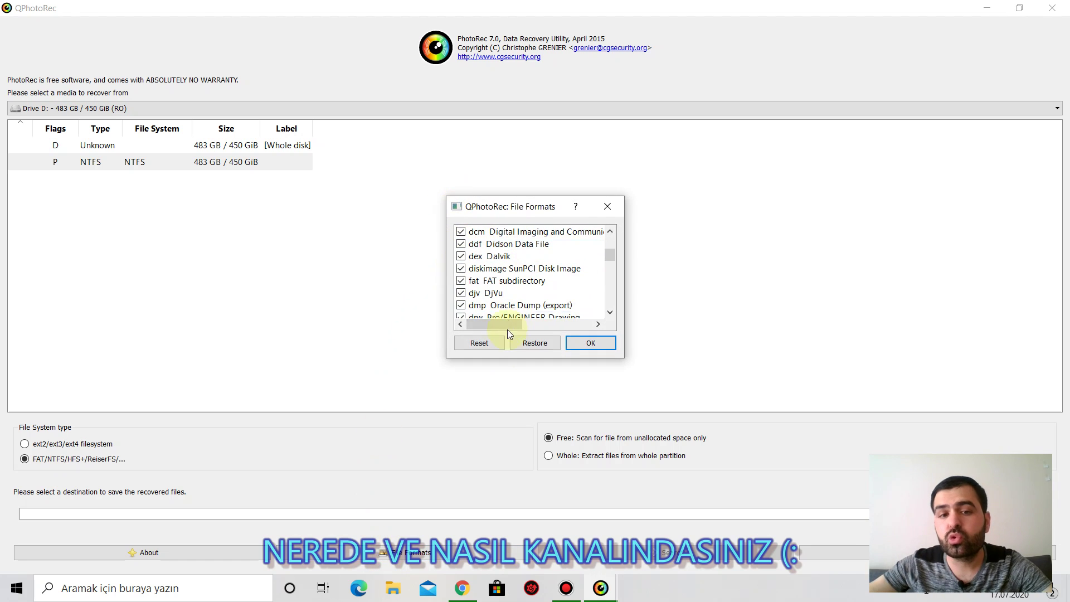
pyautogui.scroll(-3, 474, 271)
pyautogui.scroll(-20, 470, 271)
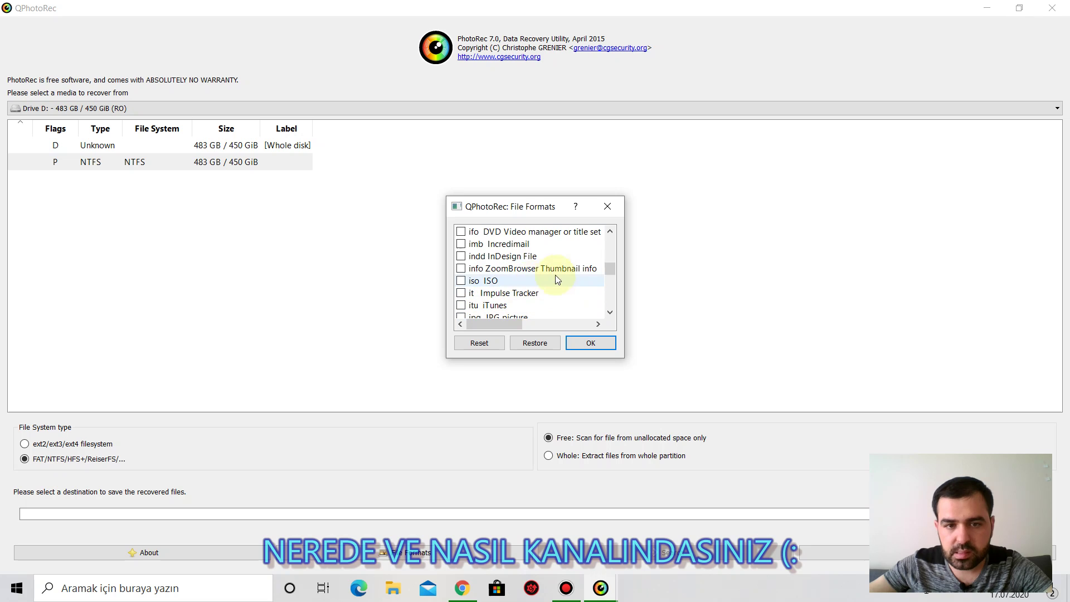
pyautogui.moveTo(611, 272); pyautogui.dragTo(611, 277)
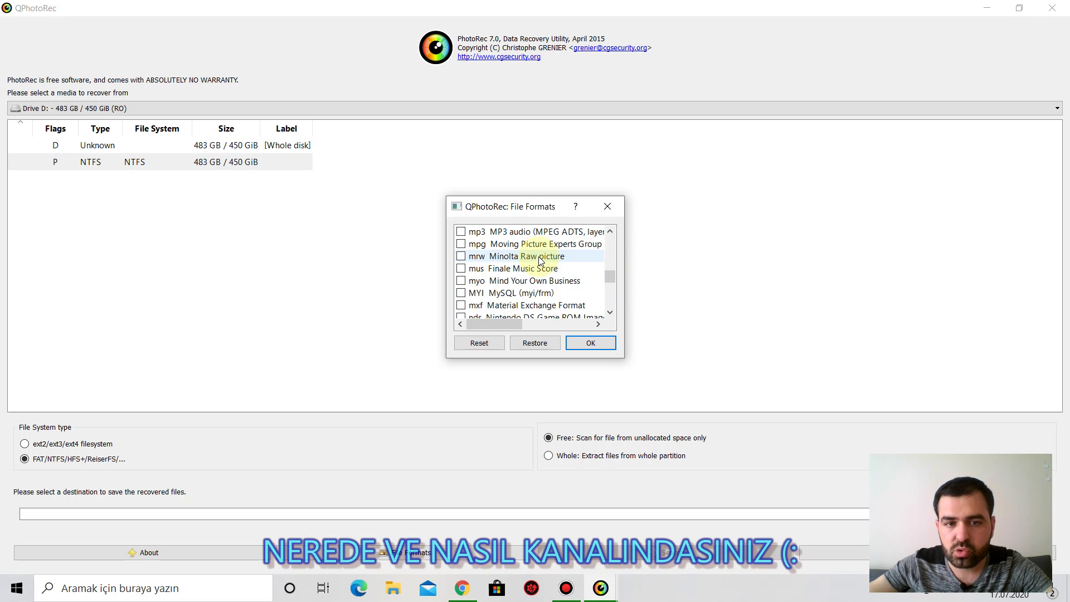
pyautogui.scroll(-8, 499, 239)
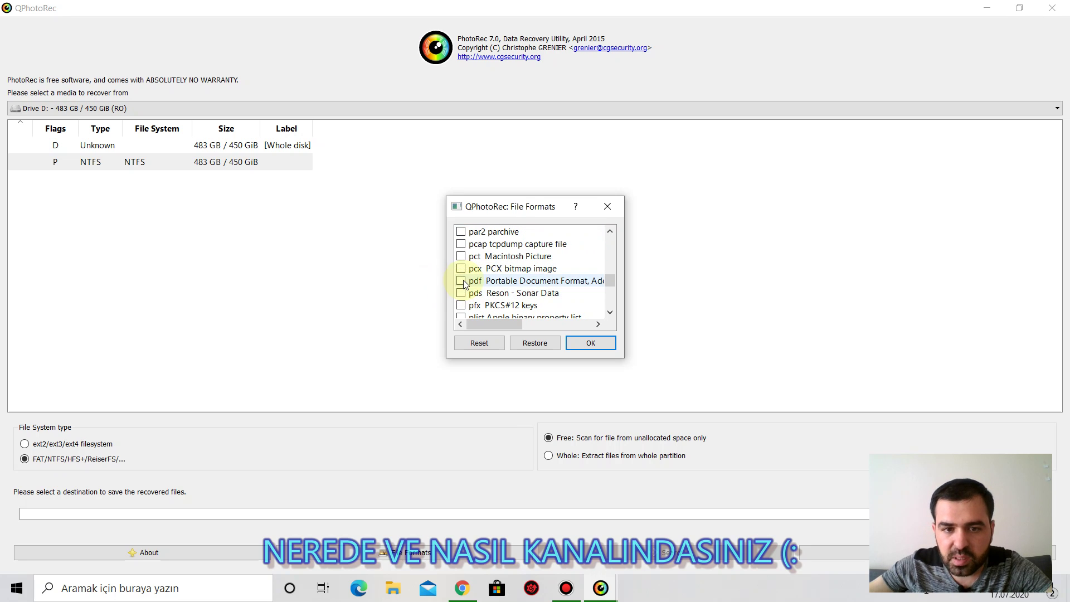
pyautogui.click(462, 281)
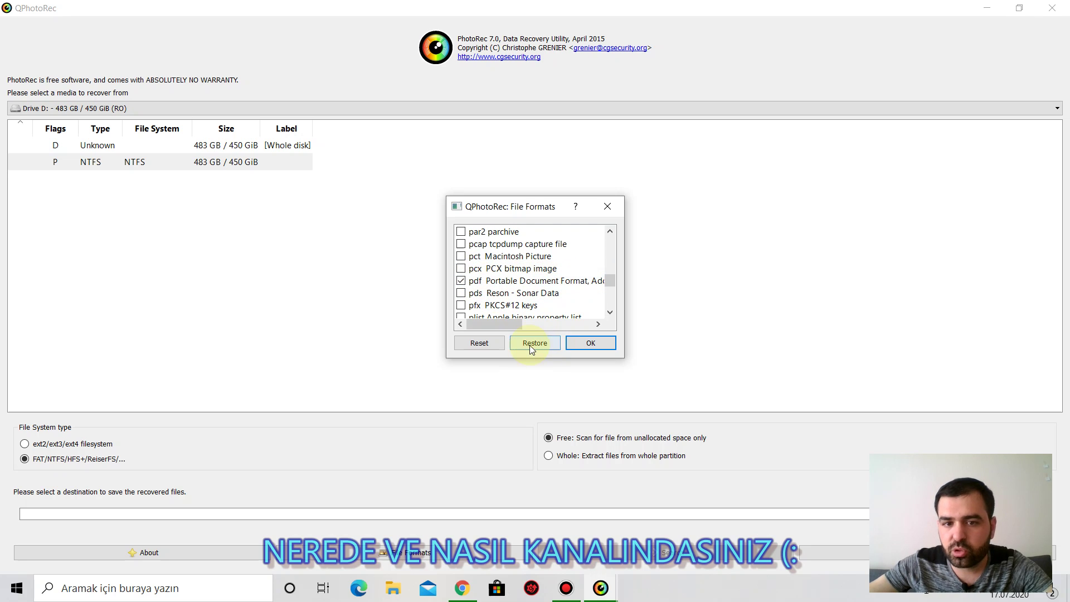
pyautogui.click(606, 346)
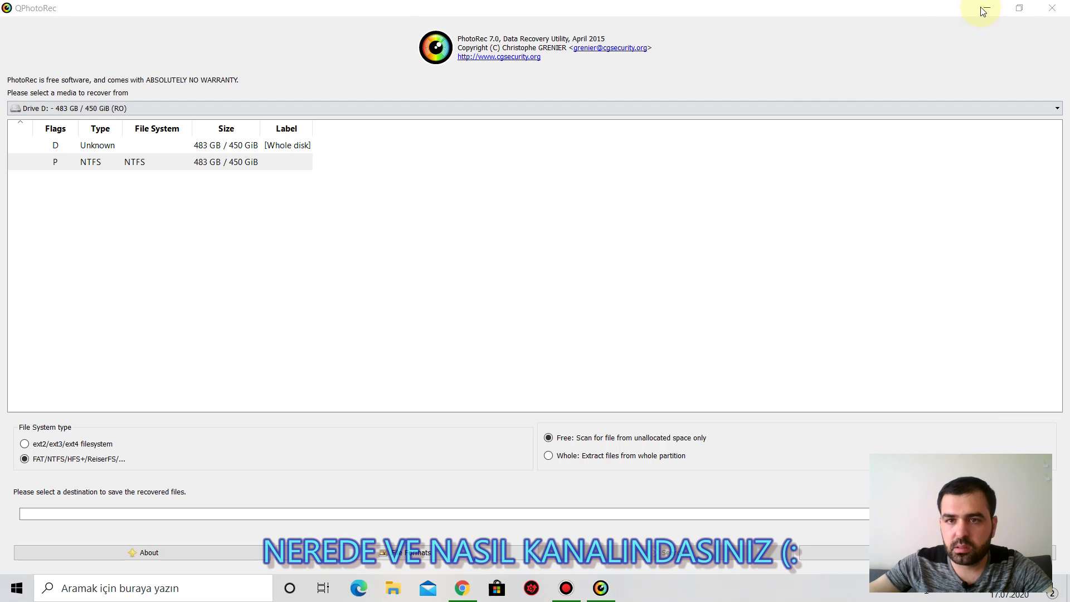
# - Restore the QPhotoRec window to a smaller size and move it aside so that the desktop is accessible
pyautogui.click(1022, 6)
pyautogui.moveTo(439, 191); pyautogui.dragTo(328, 21)
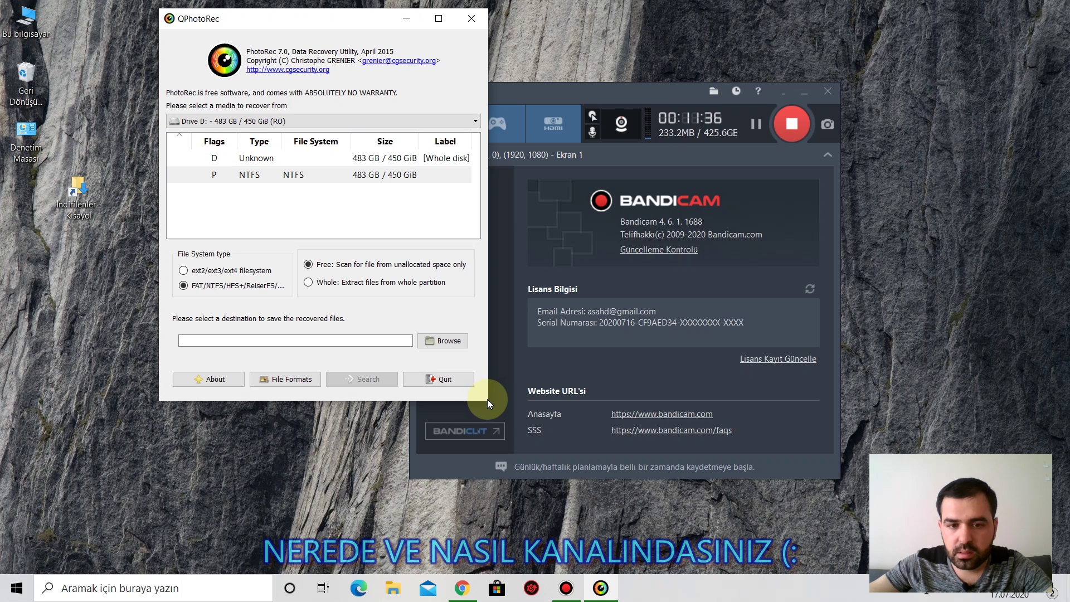
pyautogui.click(442, 343)
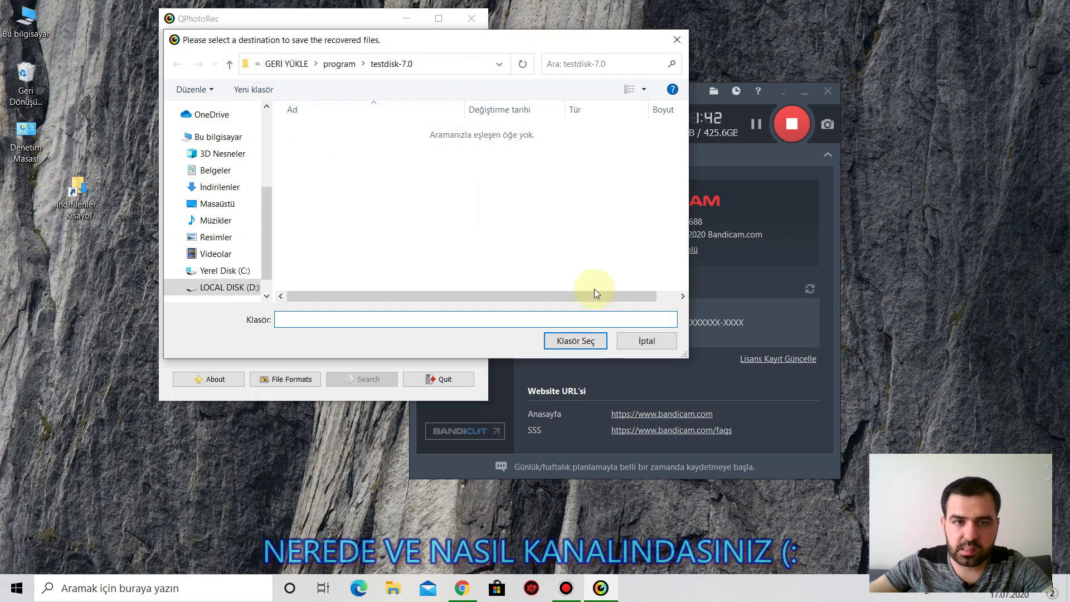
pyautogui.click(639, 341)
pyautogui.click(804, 92)
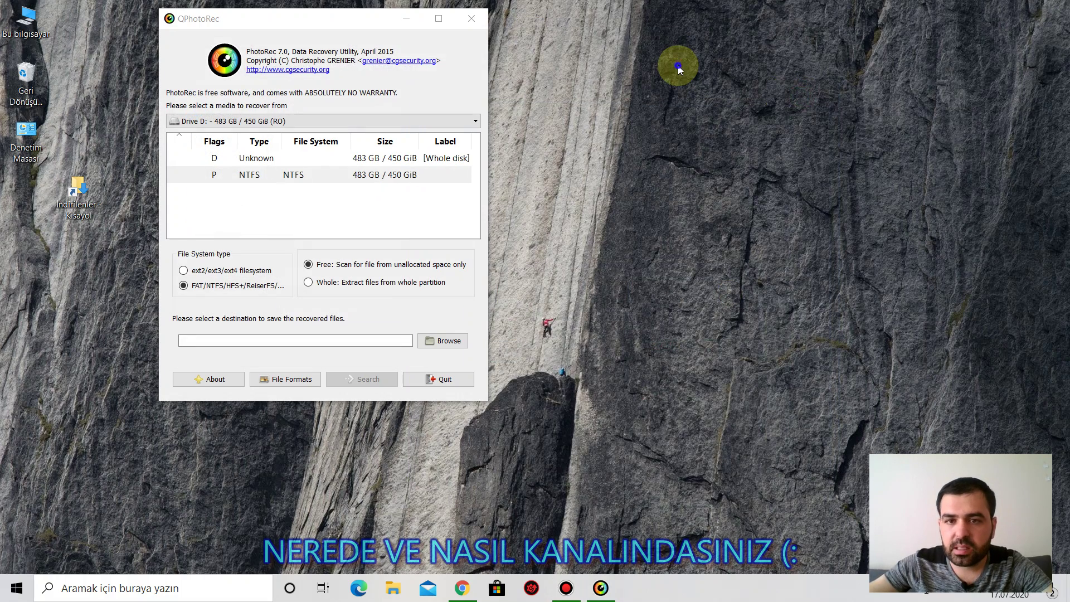
# - Create a new folder named abc on the desktop
pyautogui.rightClick(679, 66)
pyautogui.moveTo(711, 201)
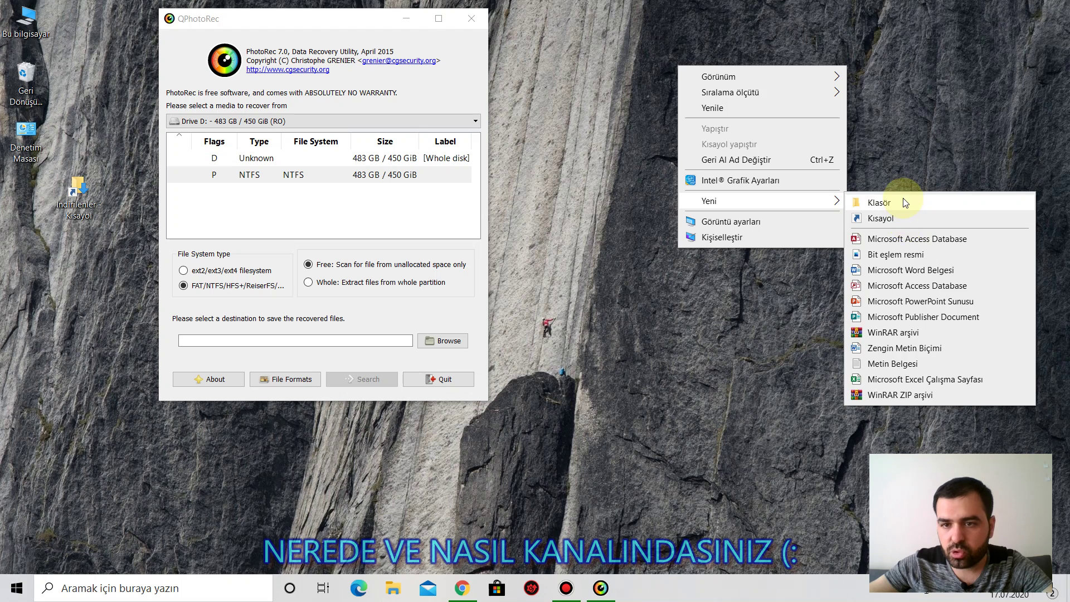
pyautogui.click(859, 203)
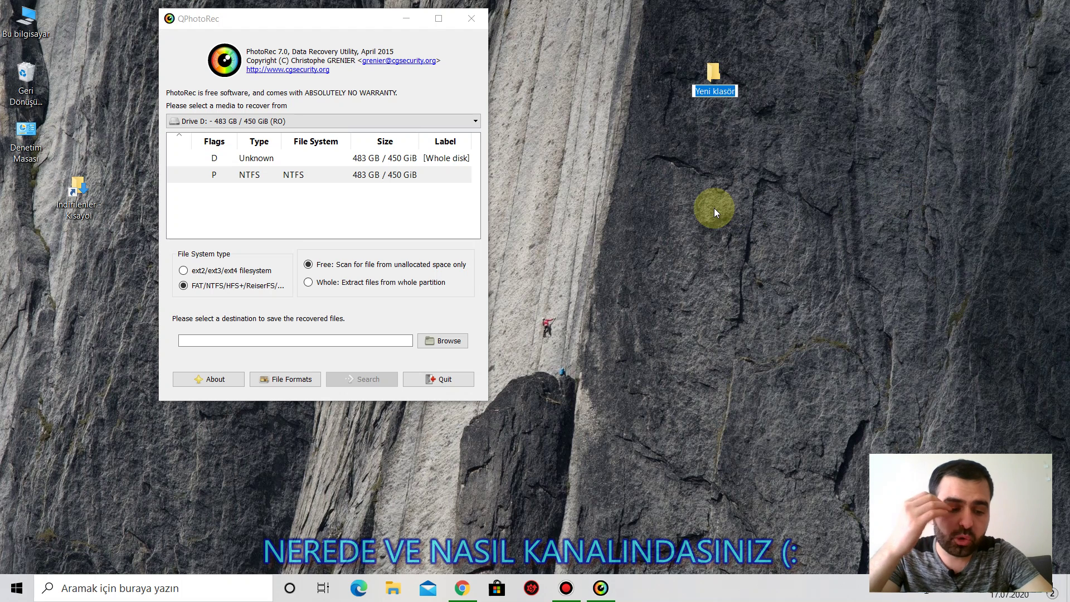
pyautogui.write('abc')
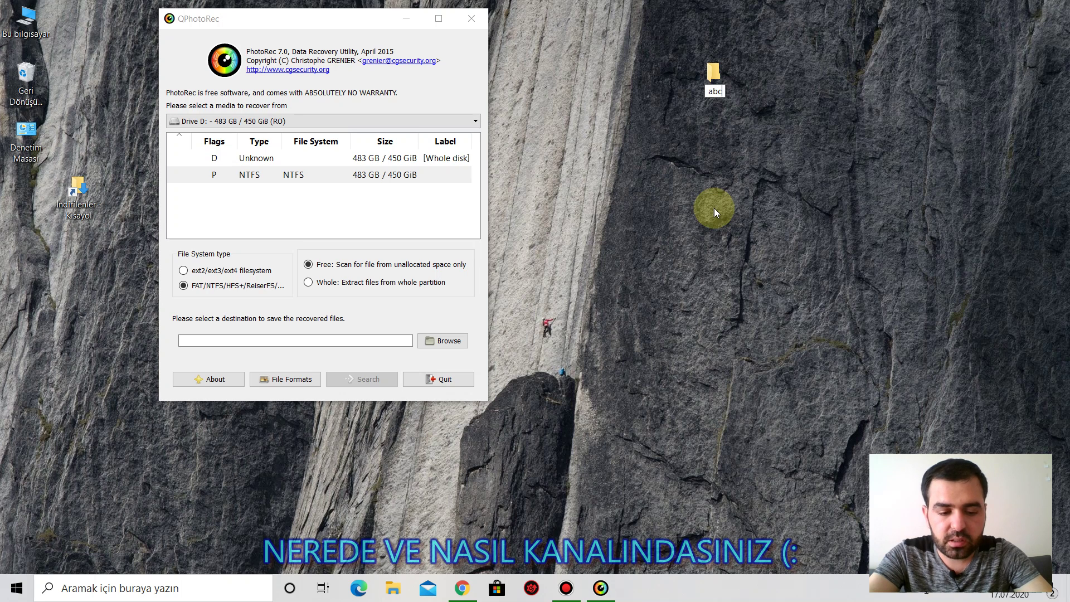
pyautogui.press('Return')
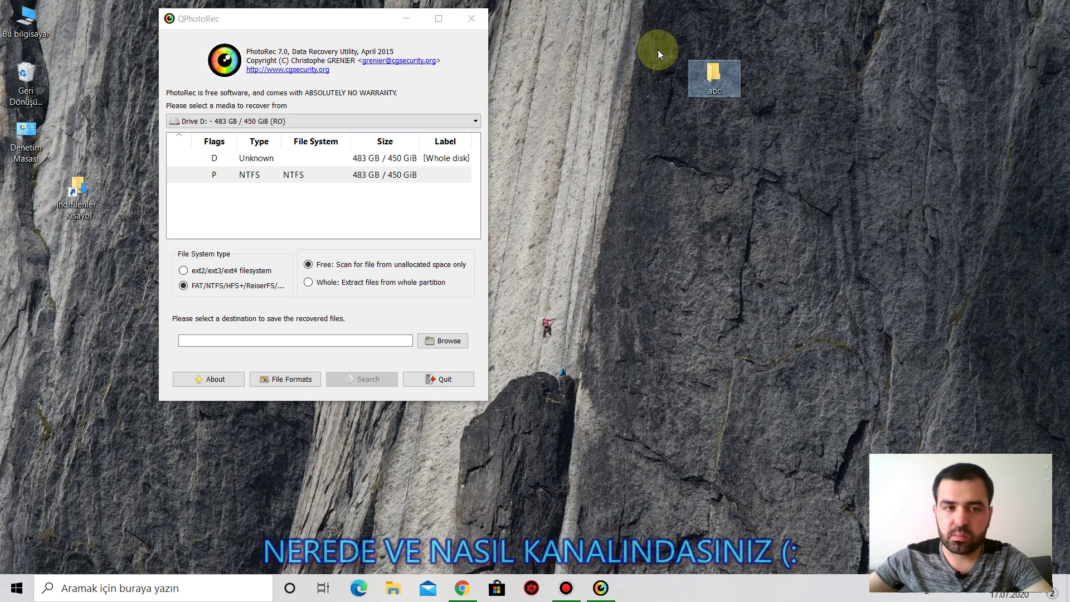
pyautogui.moveTo(716, 80)
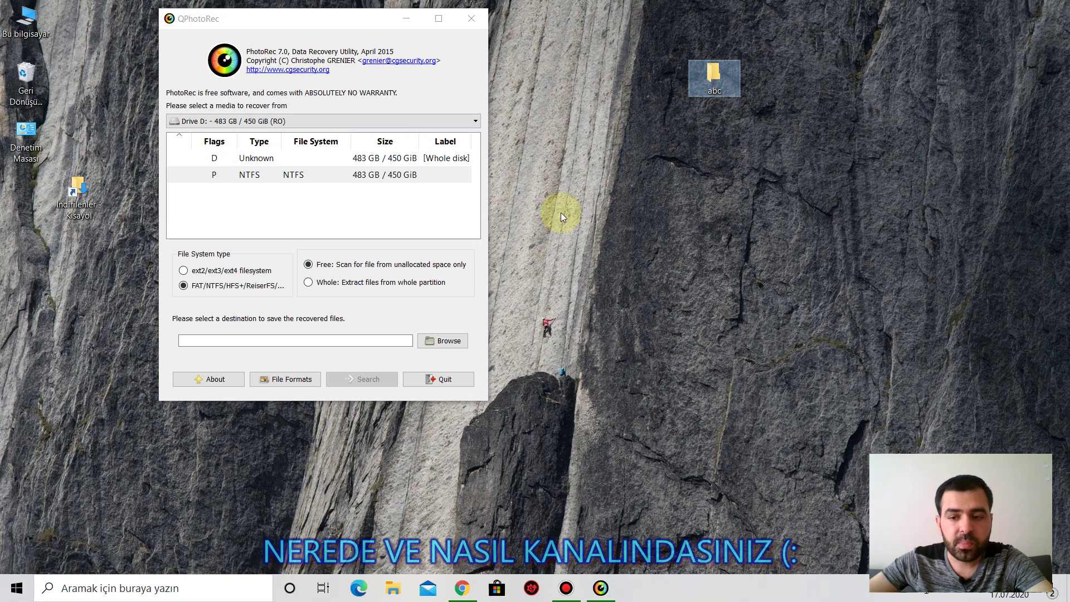
pyautogui.click(600, 589)
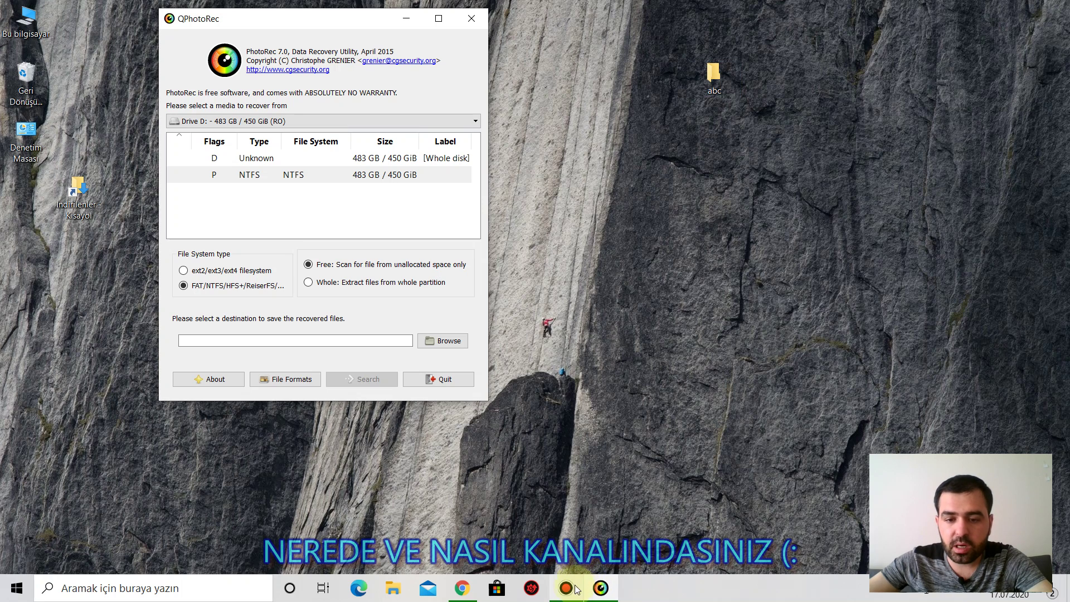
pyautogui.click(566, 588)
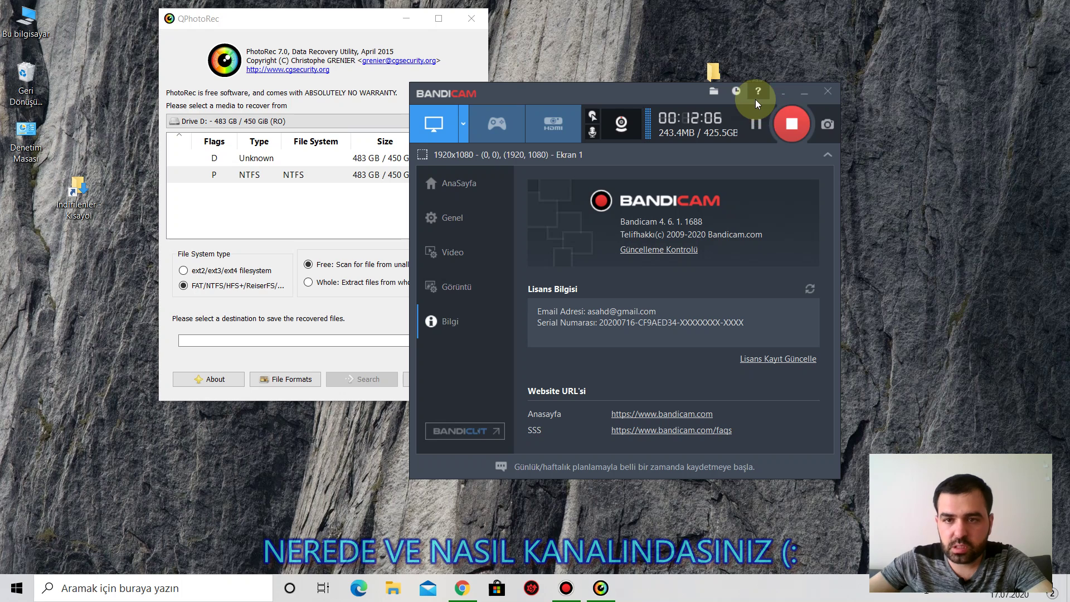
pyautogui.click(803, 94)
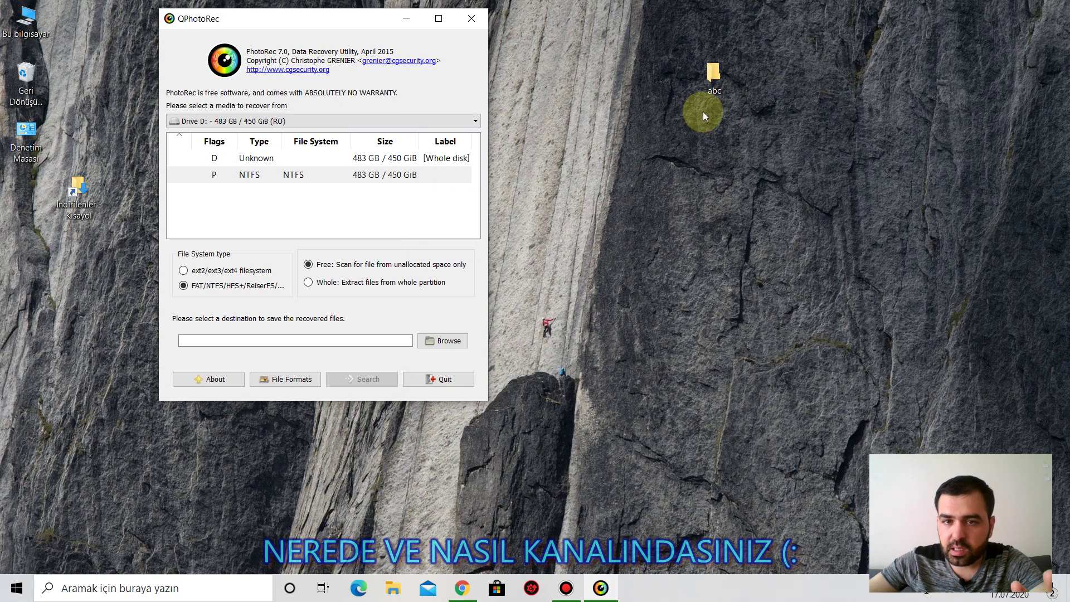
pyautogui.click(564, 587)
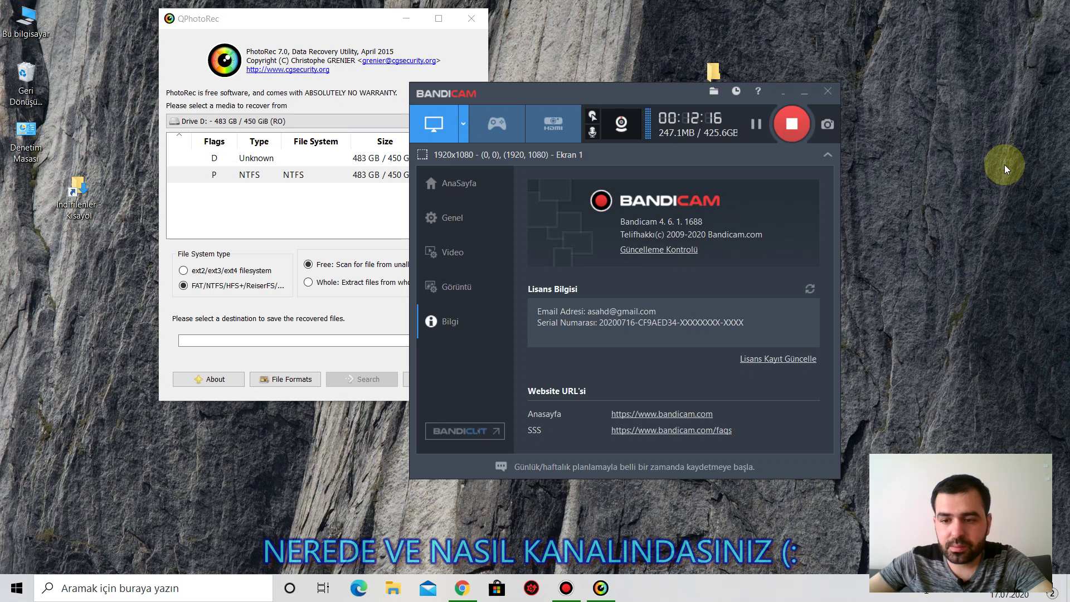
pyautogui.click(805, 93)
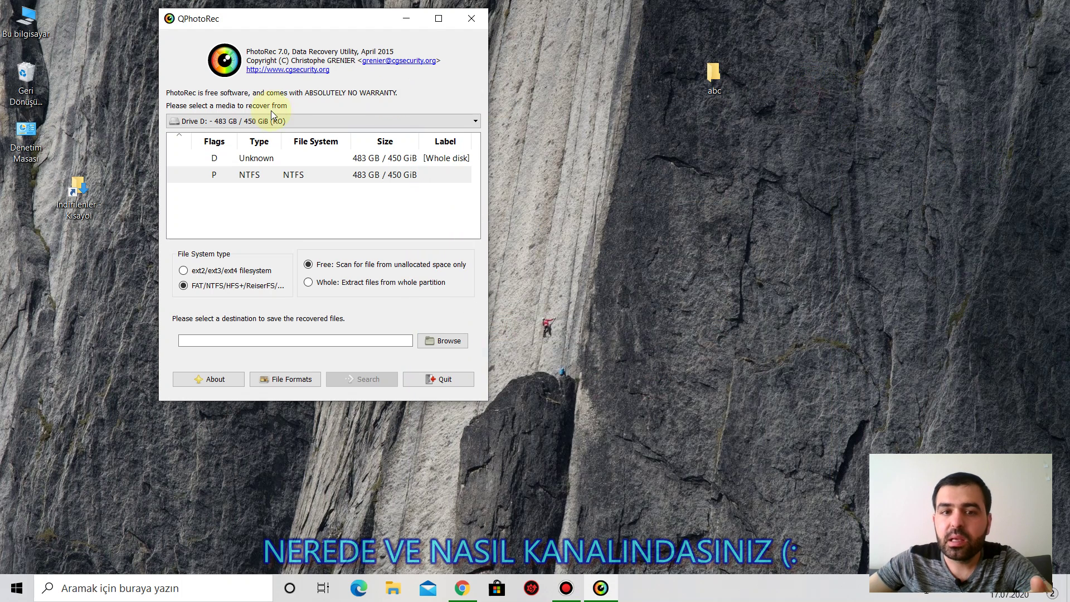
# - Set the abc folder on the desktop (Masaüstü) as the destination for the recovered files
pyautogui.click(452, 343)
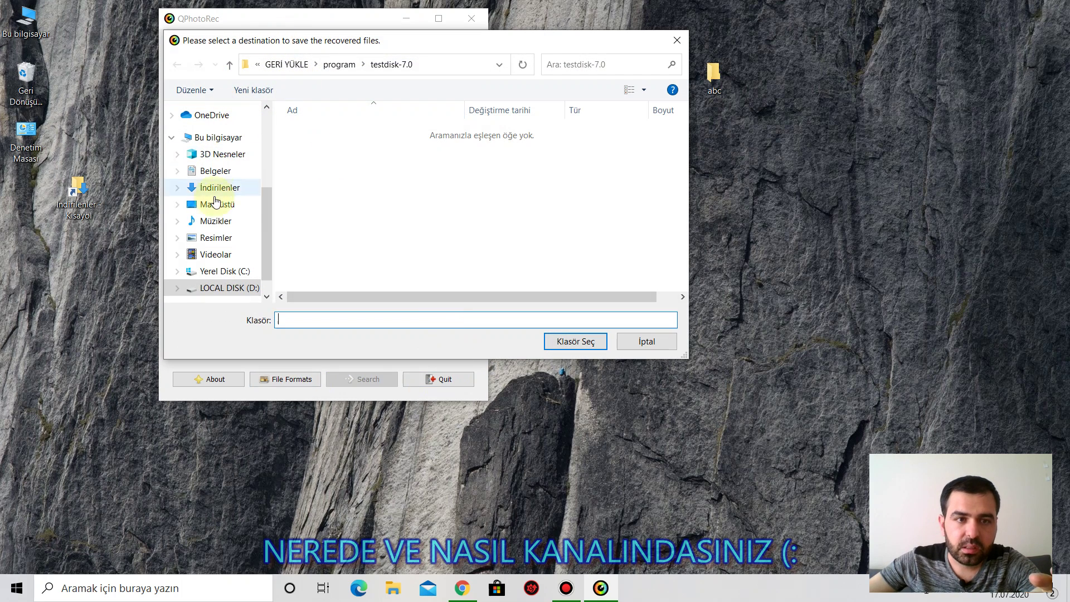
pyautogui.click(218, 204)
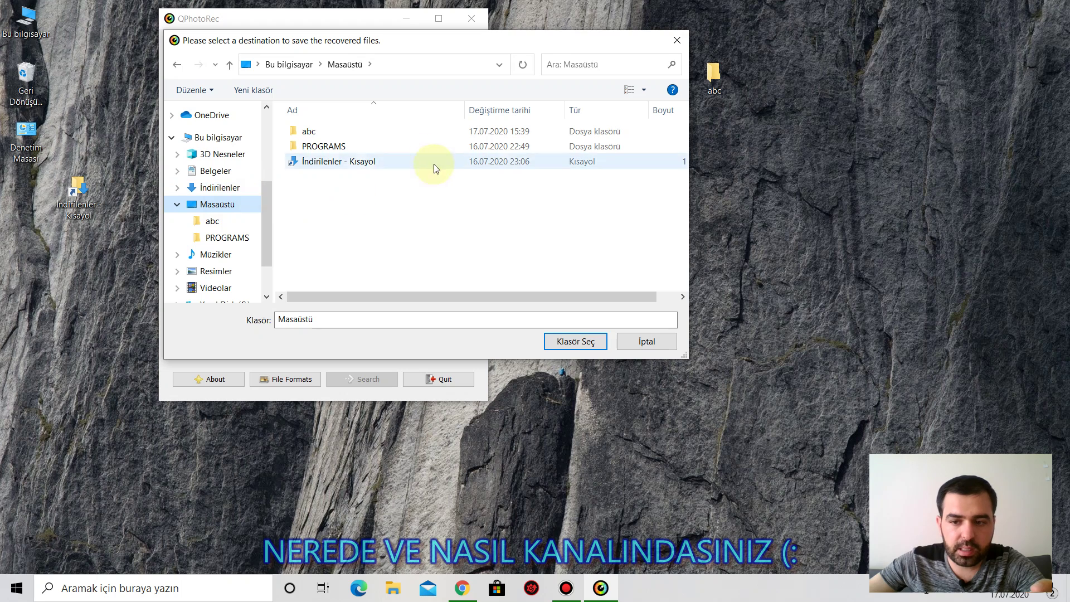
pyautogui.click(327, 132)
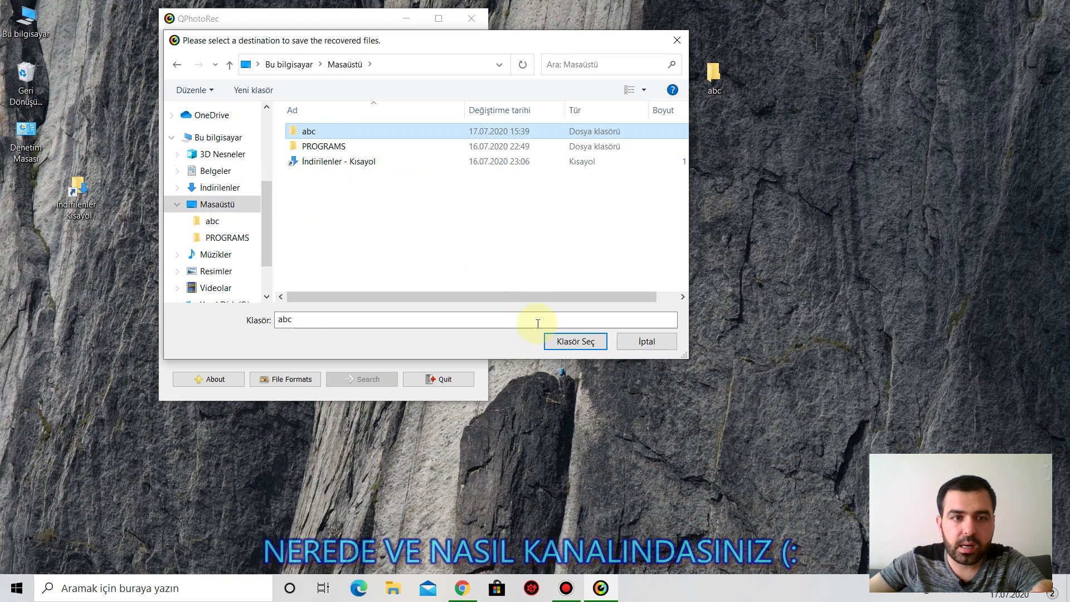
pyautogui.click(561, 343)
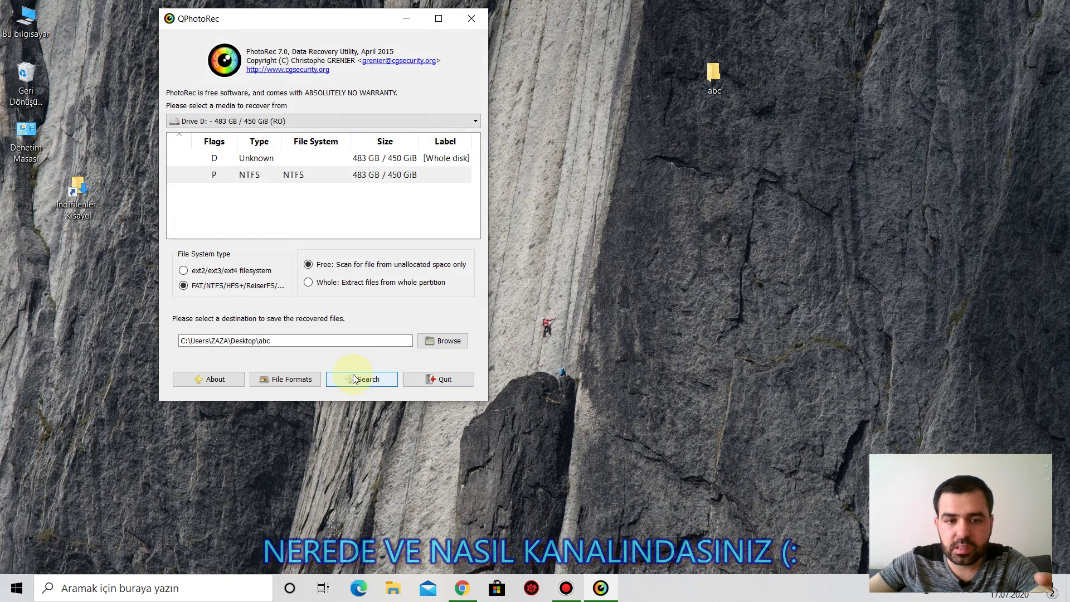
# - Start the search for recoverable files on drive D: with the abc folder as destination
pyautogui.click(354, 380)
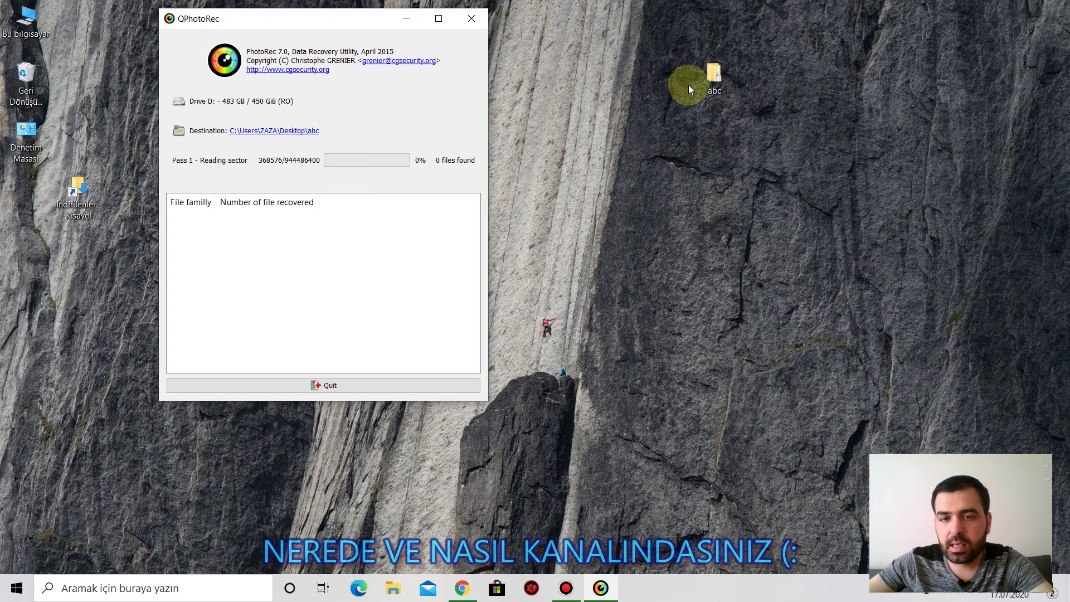
pyautogui.moveTo(666, 41); pyautogui.dragTo(764, 141)
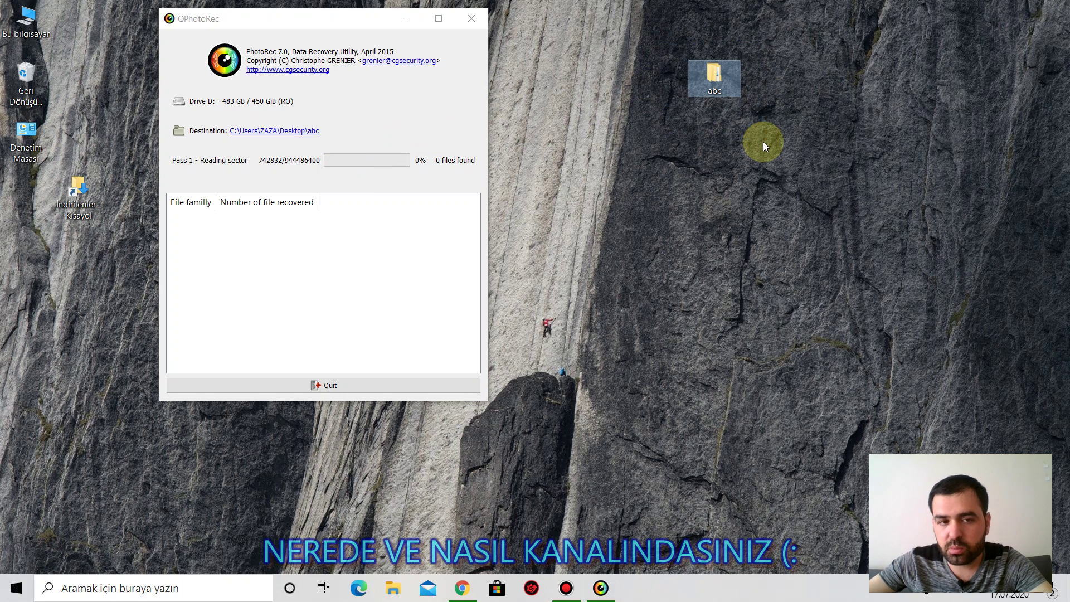
pyautogui.click(671, 183)
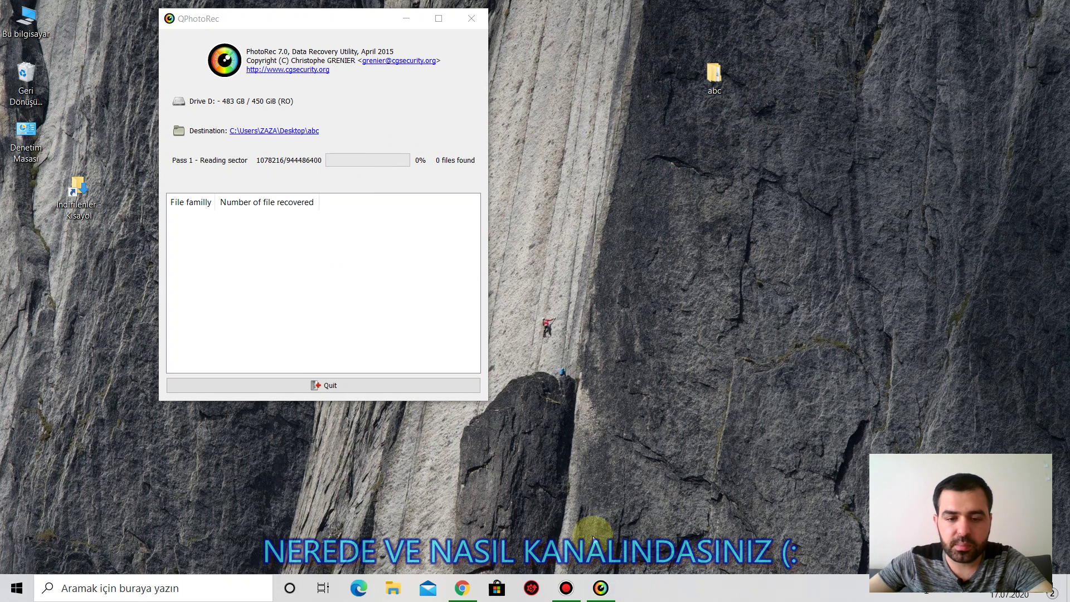
pyautogui.click(569, 594)
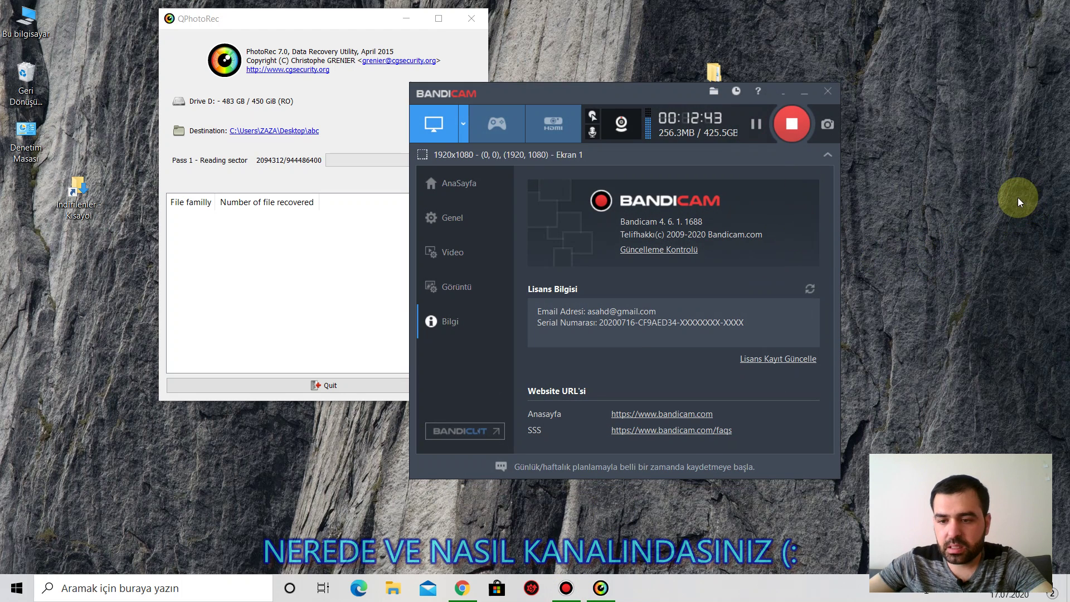
pyautogui.click(802, 94)
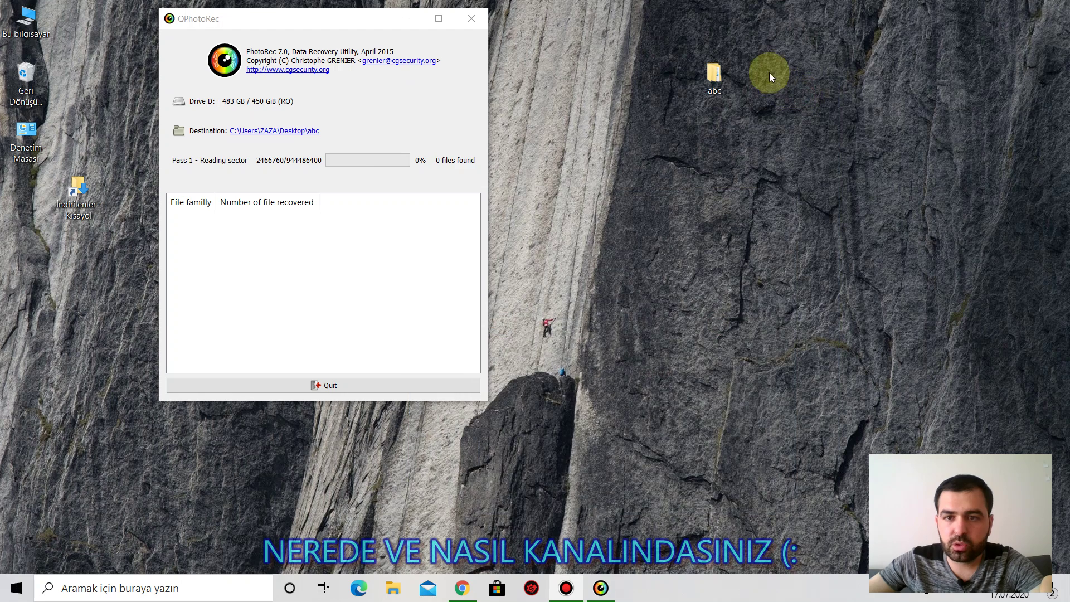
pyautogui.click(566, 588)
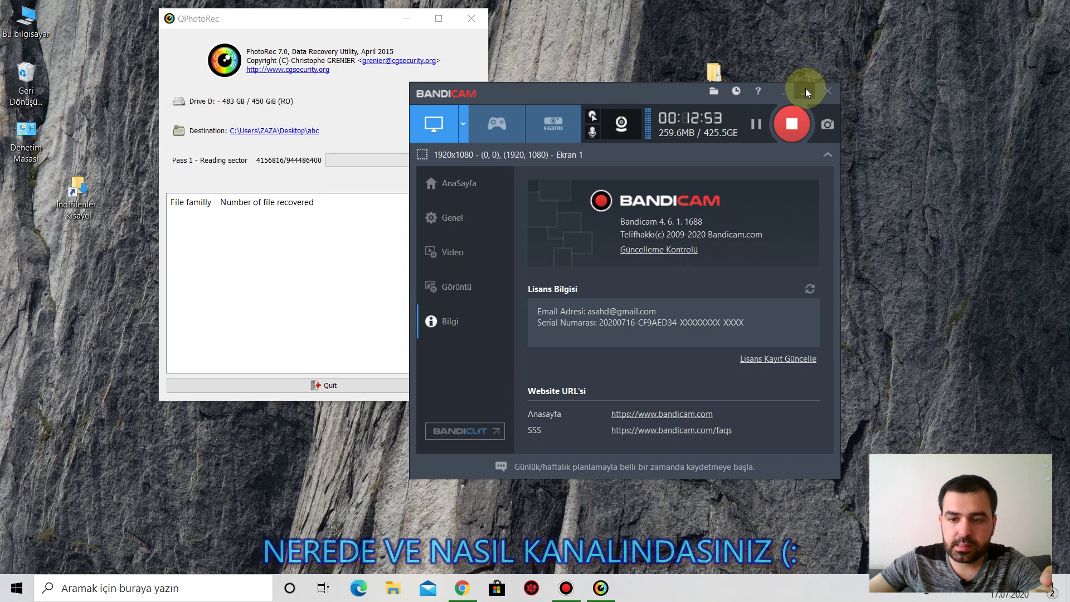
pyautogui.click(807, 93)
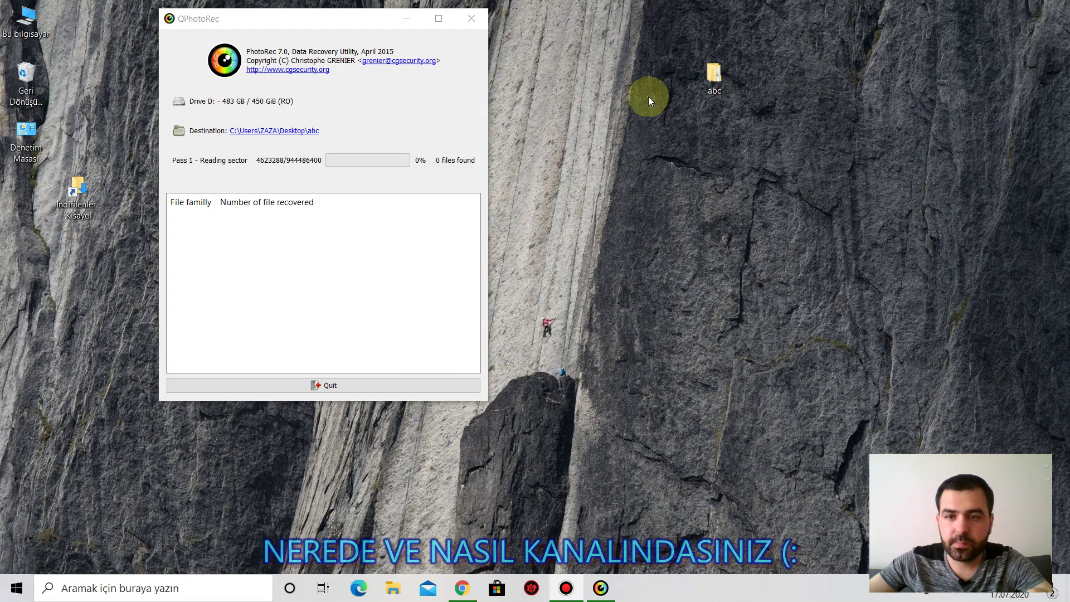
pyautogui.click(568, 589)
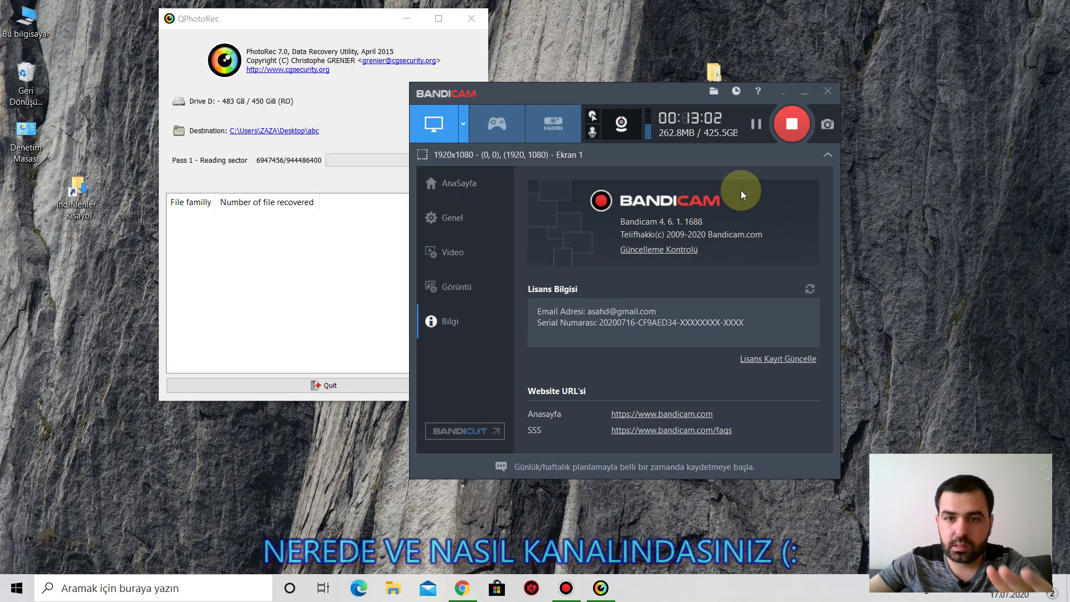
pyautogui.click(345, 27)
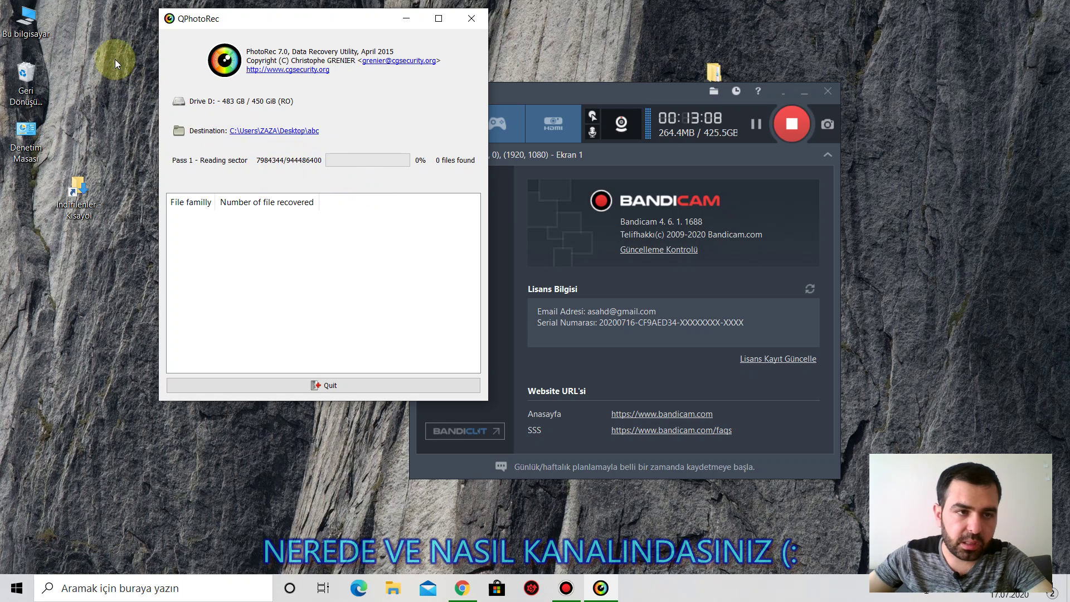
# - Open the word folder inside GERİ YÜKLE on LOCAL DISK (D:) in a maximized File Explorer window
pyautogui.doubleClick(25, 19)
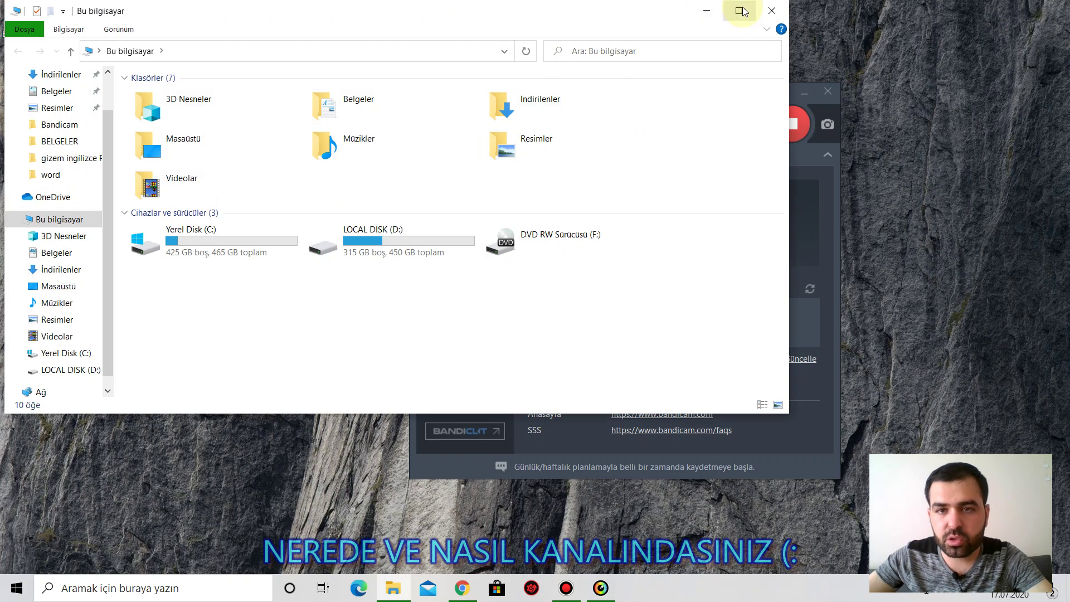
pyautogui.click(739, 10)
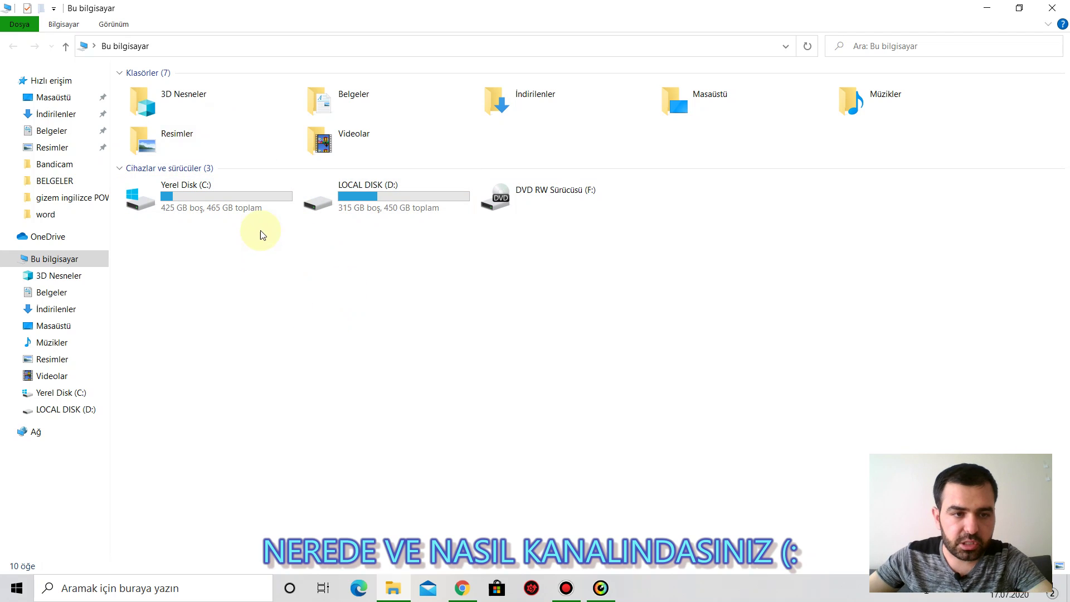
pyautogui.doubleClick(364, 199)
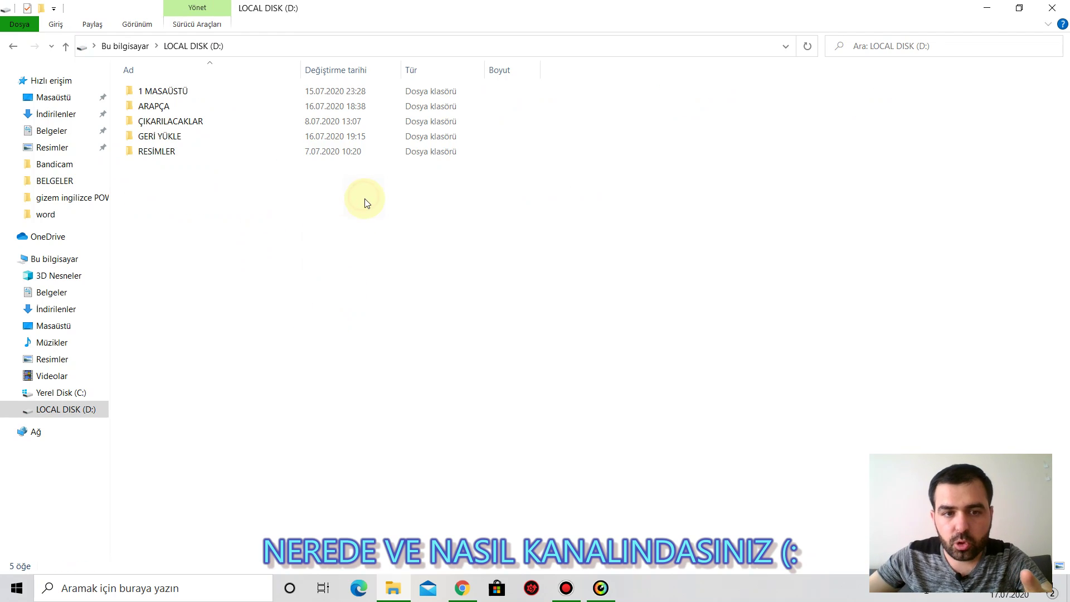
pyautogui.doubleClick(162, 137)
pyautogui.click(162, 137)
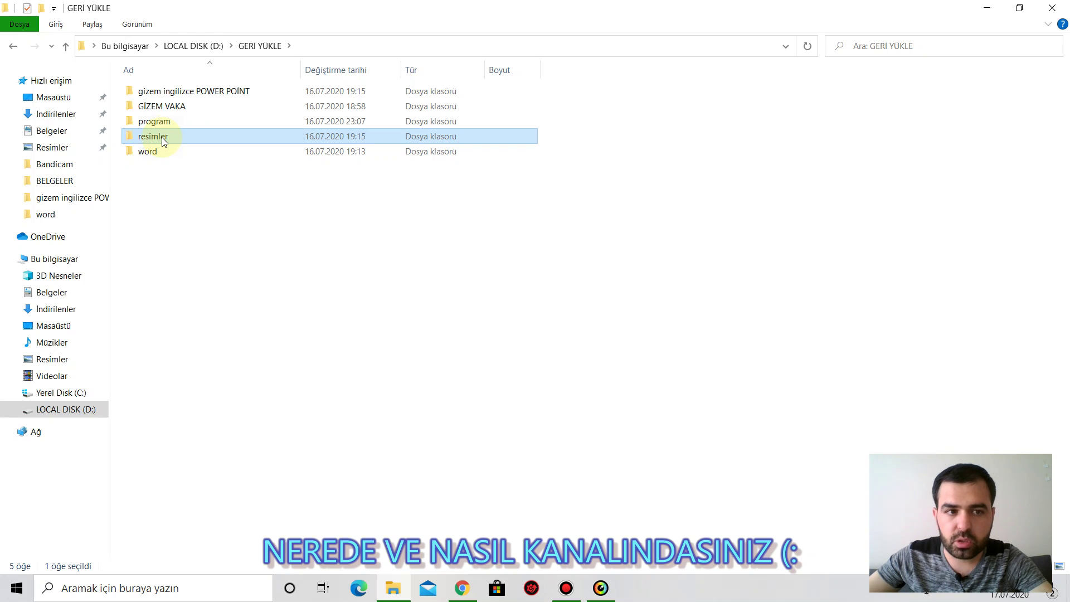
pyautogui.doubleClick(156, 154)
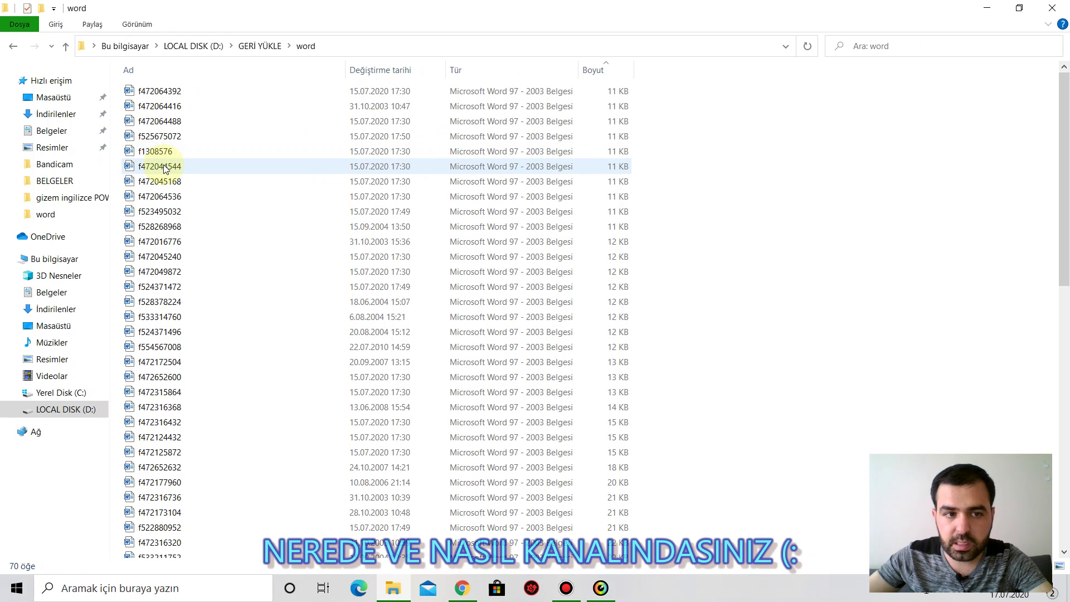
# - Open the recovered document f472125872 in Word, look through its text, and close it
pyautogui.scroll(-6, 165, 173)
pyautogui.click(163, 190)
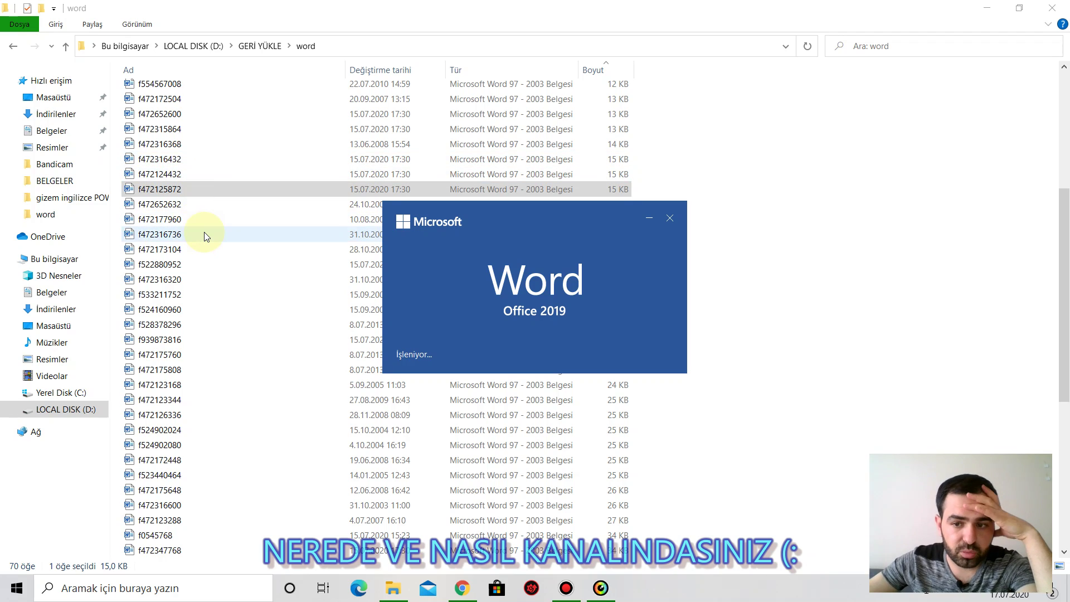
pyautogui.scroll(-20, 232, 186)
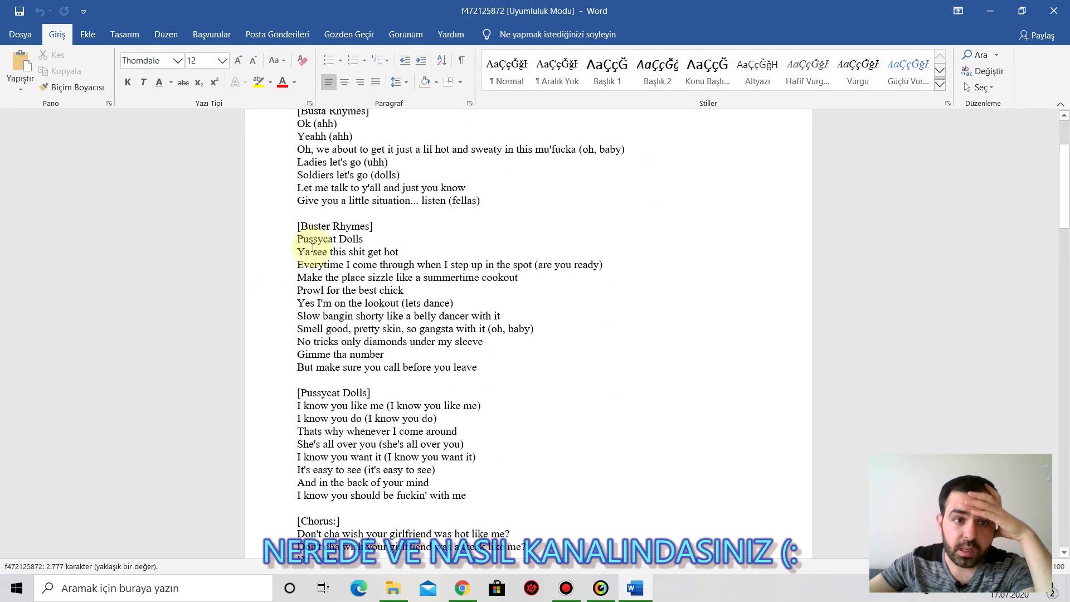
pyautogui.click(1054, 11)
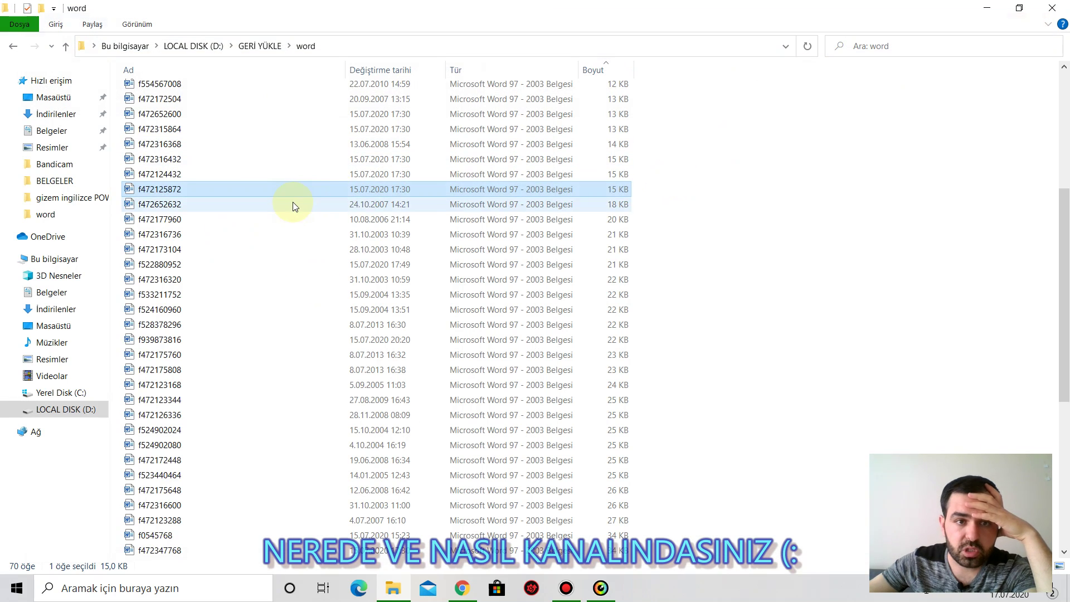
# - Sort the recovered Word documents by size (Boyut), largest first
pyautogui.click(593, 70)
pyautogui.click(595, 70)
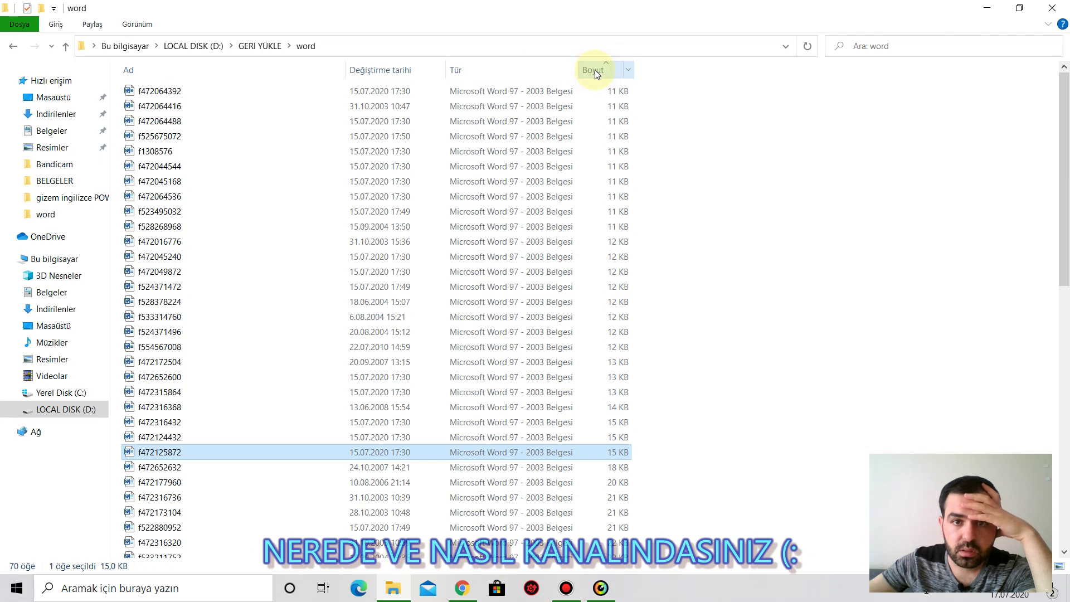
pyautogui.click(594, 70)
pyautogui.scroll(5, 570, 109)
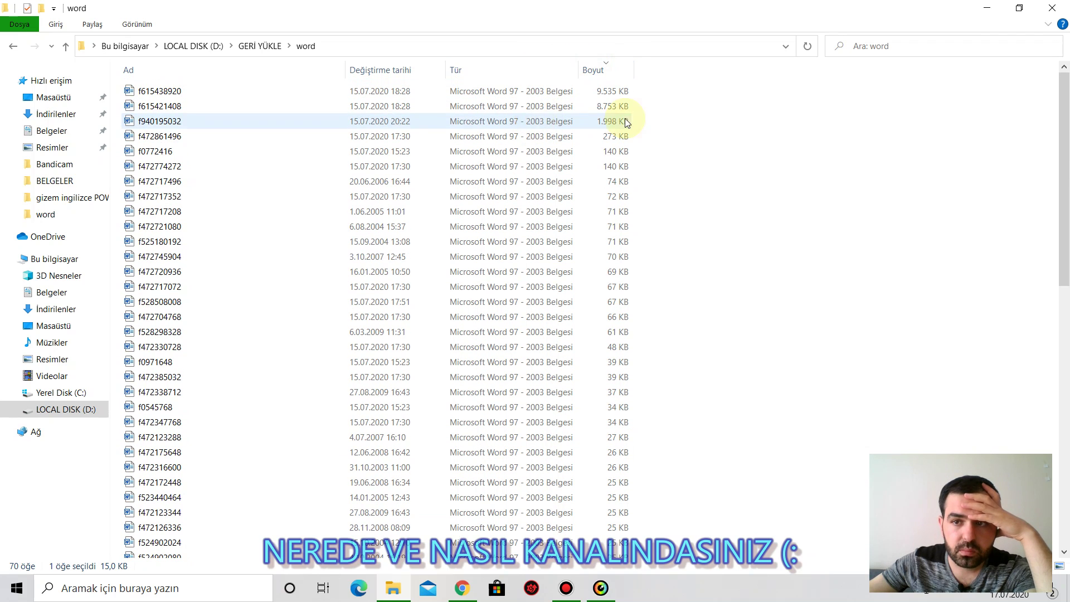
# - Open the largest recovered document, f615438920, in Word using the Windows (Varsayılan) text encoding
pyautogui.doubleClick(174, 92)
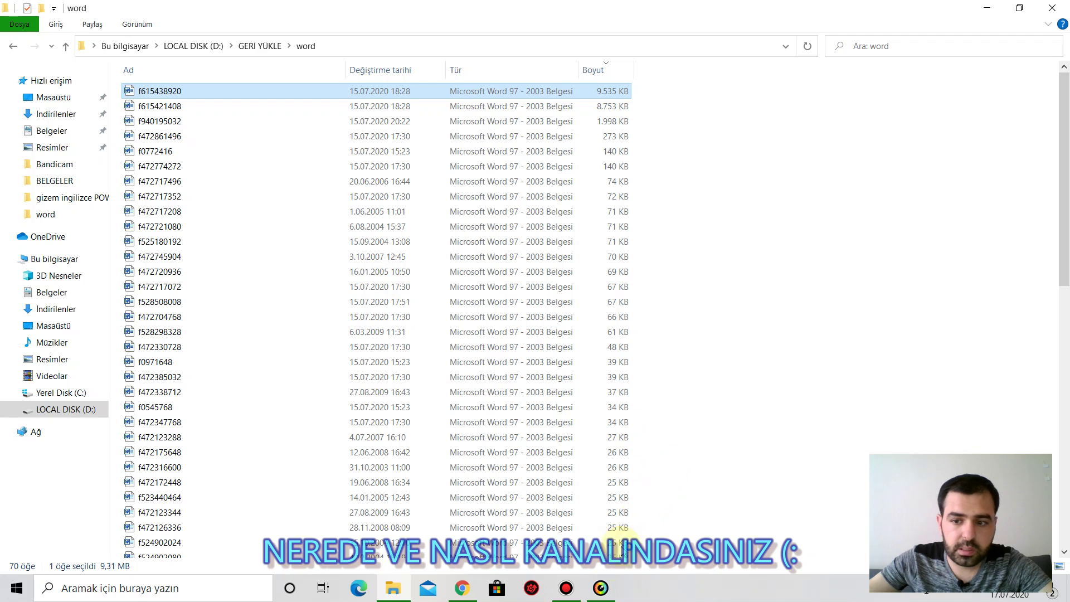
pyautogui.click(566, 589)
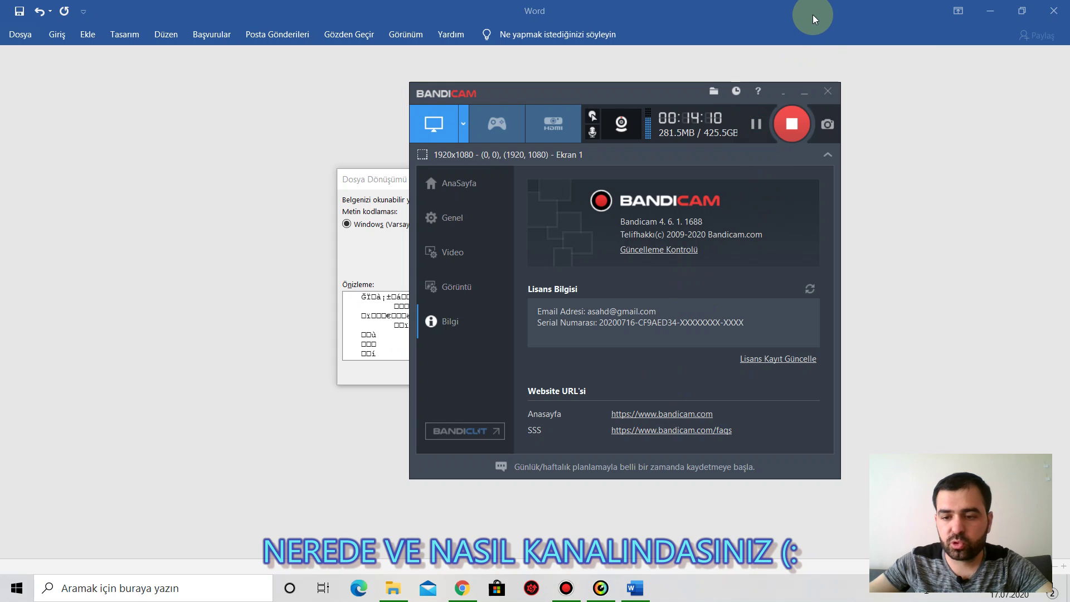
pyautogui.click(813, 14)
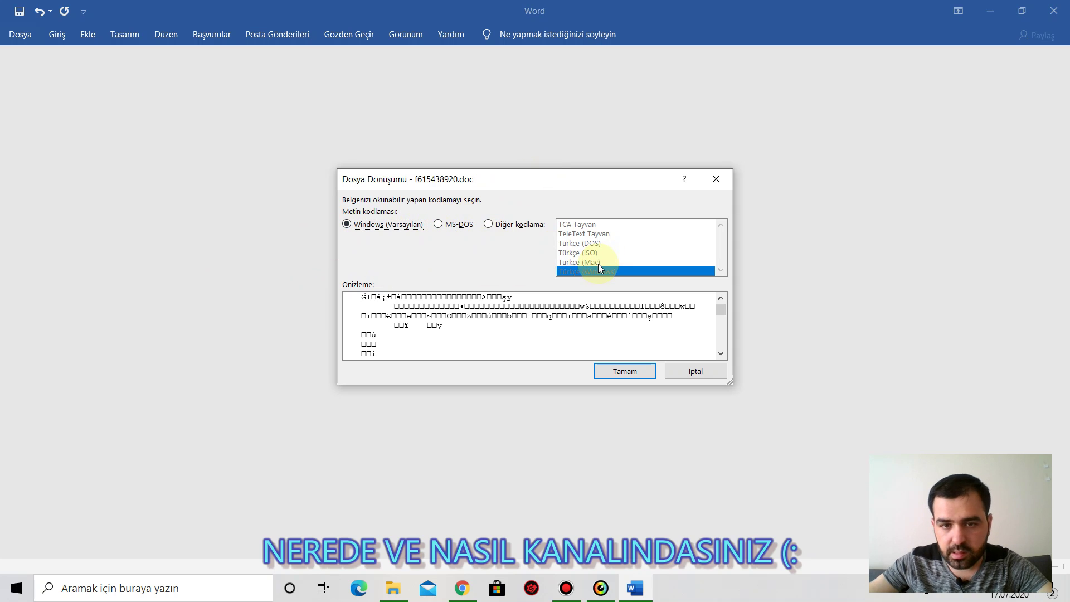
pyautogui.click(628, 373)
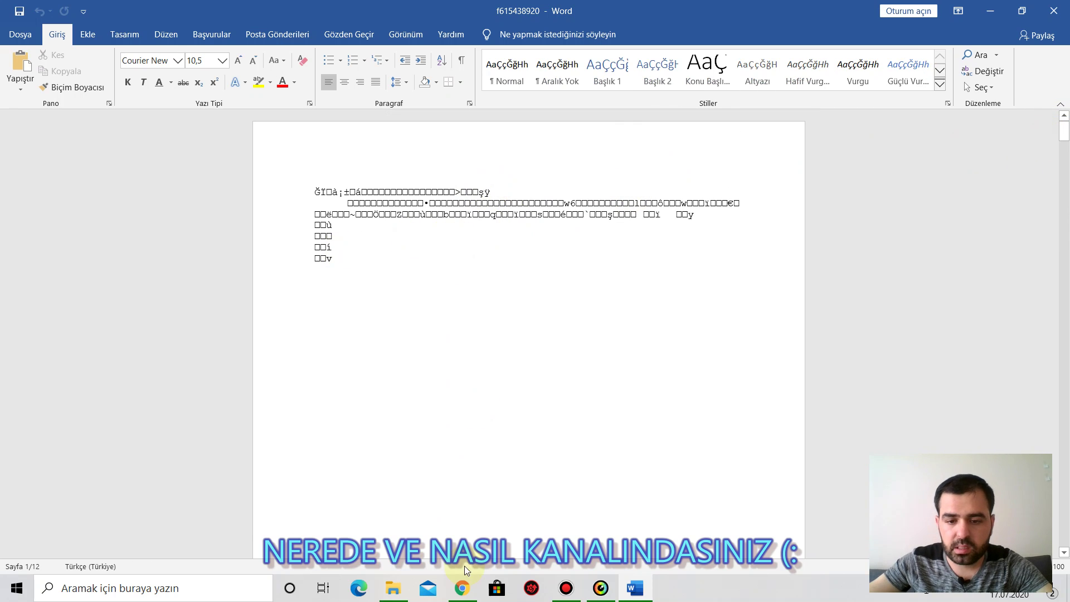
# - Quit QPhotoRec while its scan of drive D: is running, and close the f615438920 document in Word
pyautogui.click(601, 589)
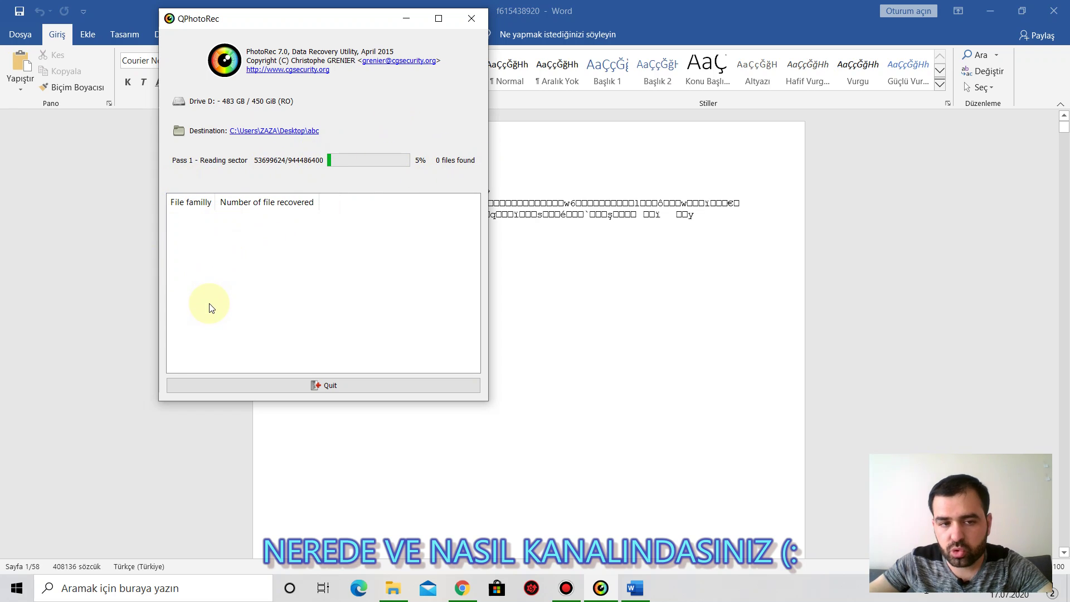
pyautogui.click(326, 386)
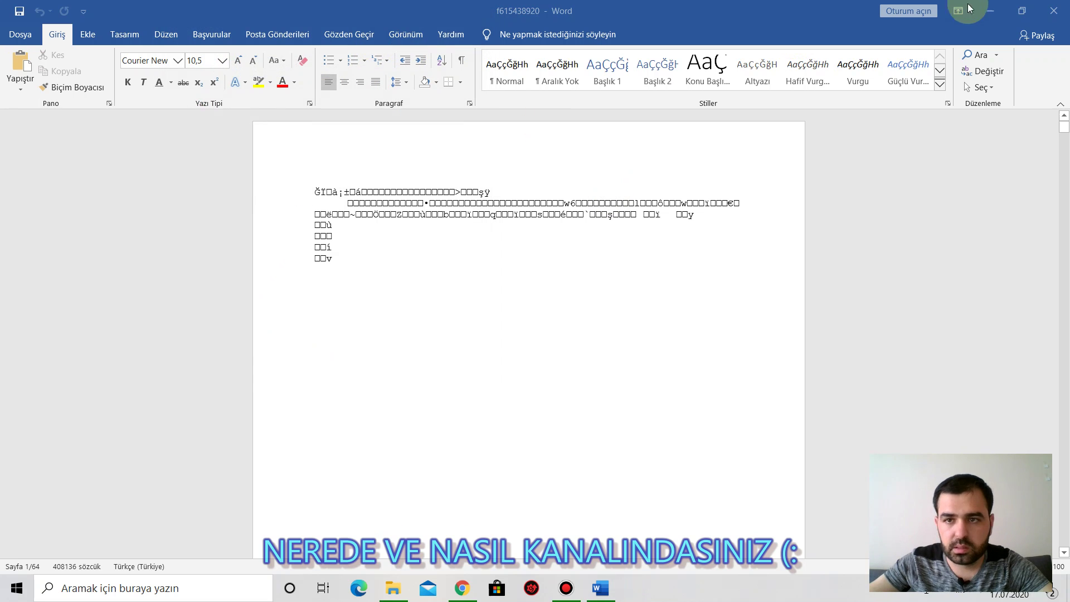
pyautogui.click(1041, 14)
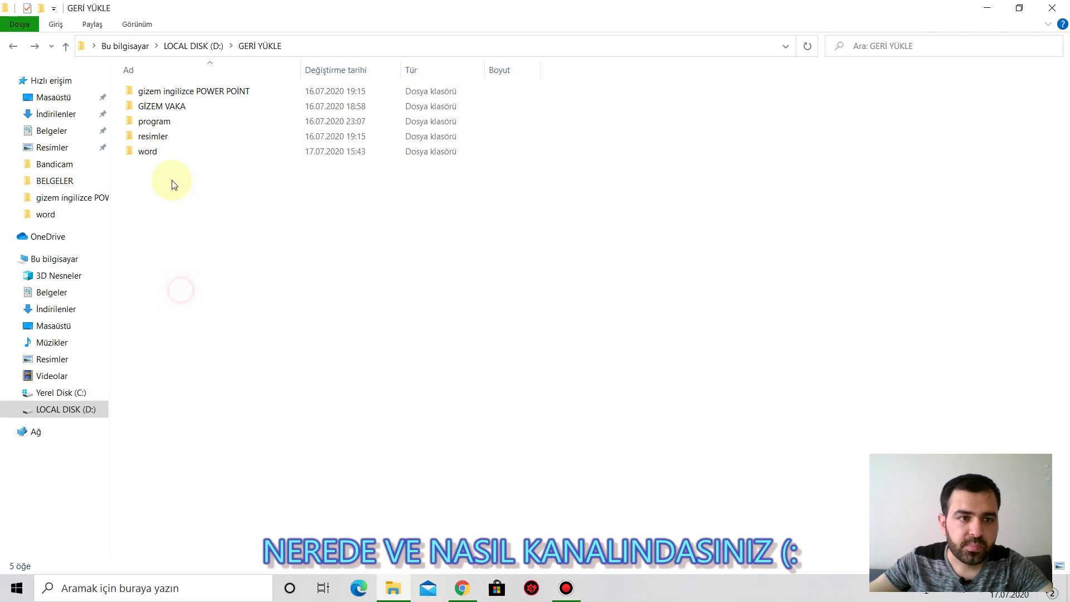
# - Open the recup_dir.1 folder of recovered pictures inside the resimler folder of GERİ YÜKLE
pyautogui.doubleClick(173, 138)
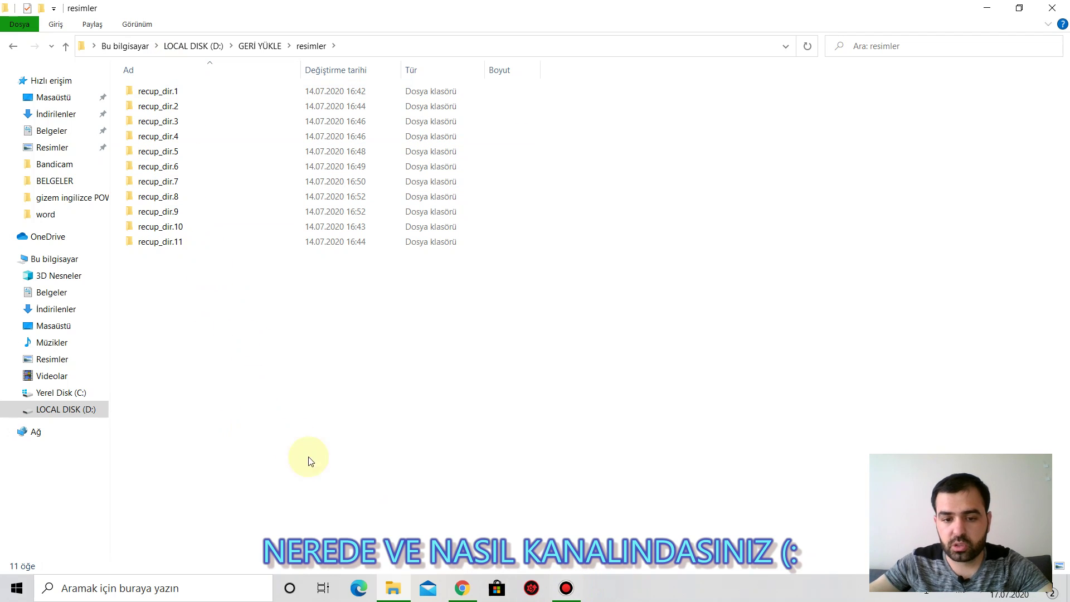
pyautogui.moveTo(564, 585)
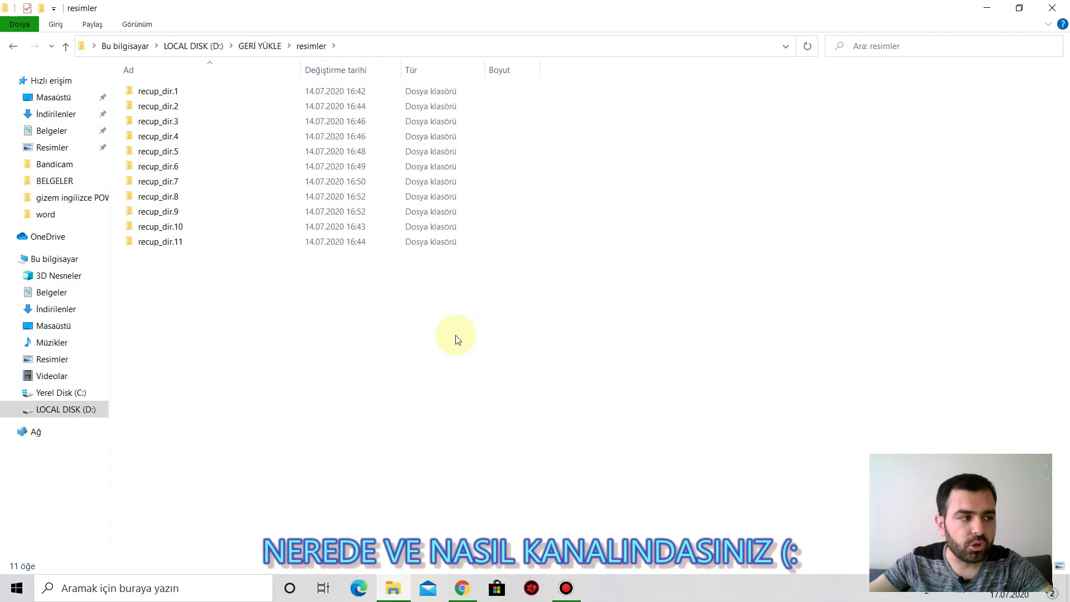
pyautogui.click(567, 593)
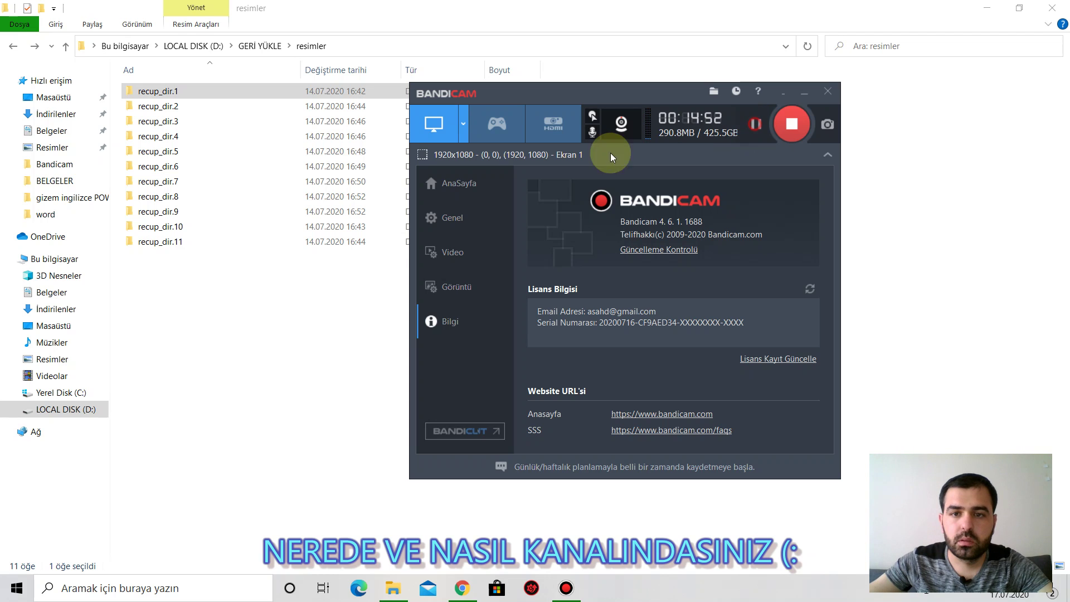
pyautogui.click(254, 292)
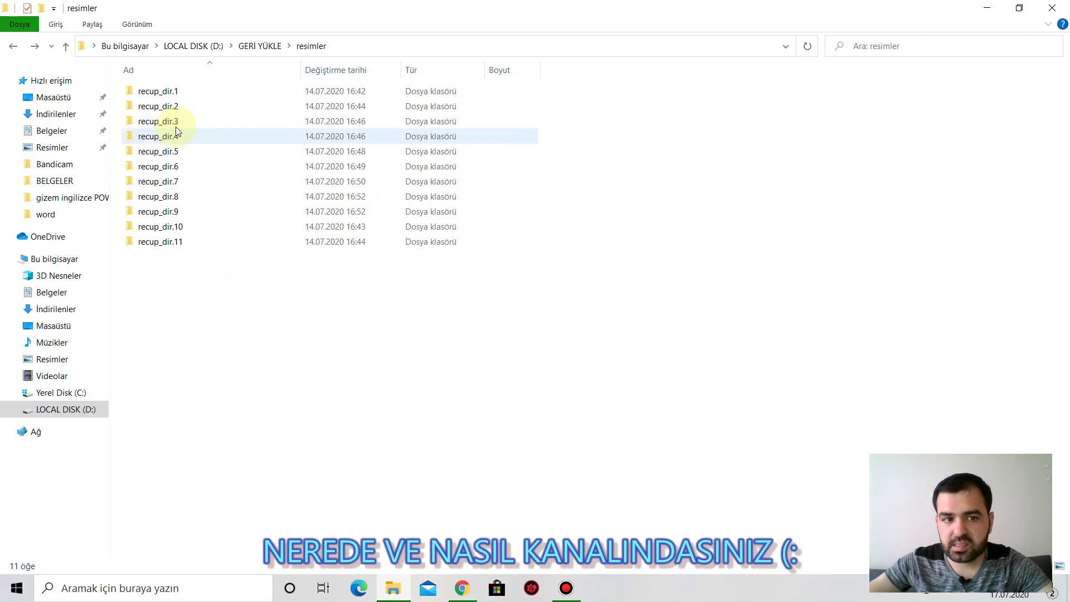
pyautogui.doubleClick(174, 98)
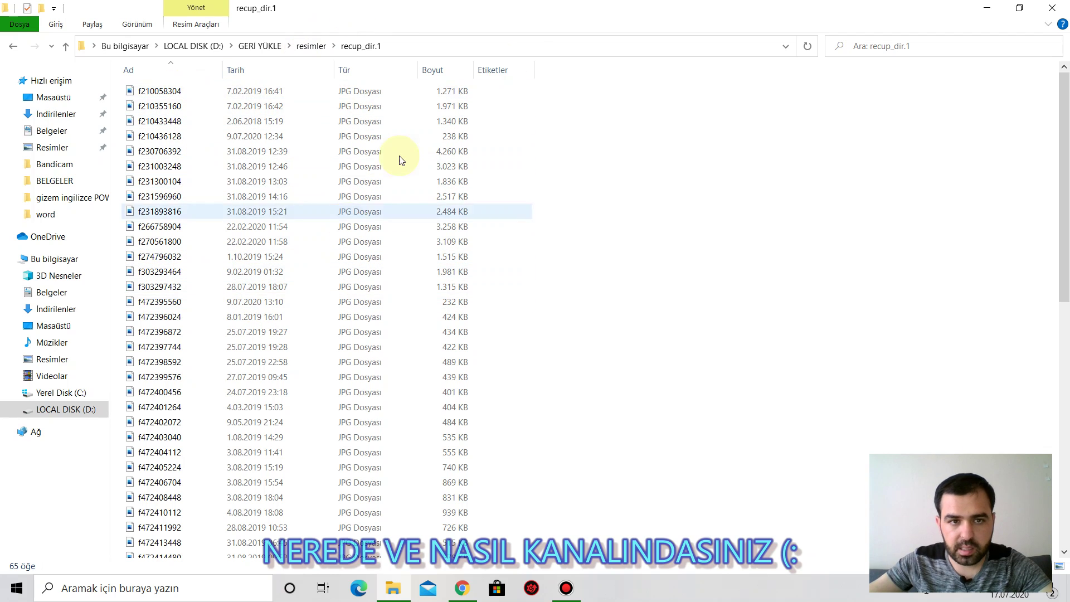
# - Sort the recovered JPG files by size (Boyut), largest first, and select the largest picture, f230706392
pyautogui.click(433, 70)
pyautogui.click(433, 71)
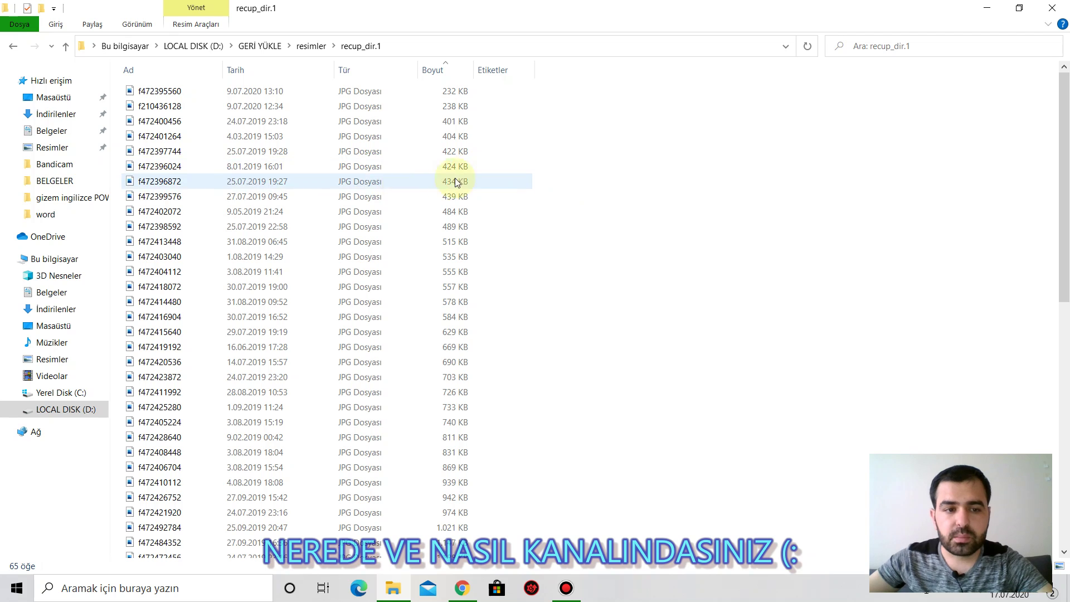
pyautogui.scroll(-7, 390, 189)
pyautogui.scroll(-4, 466, 221)
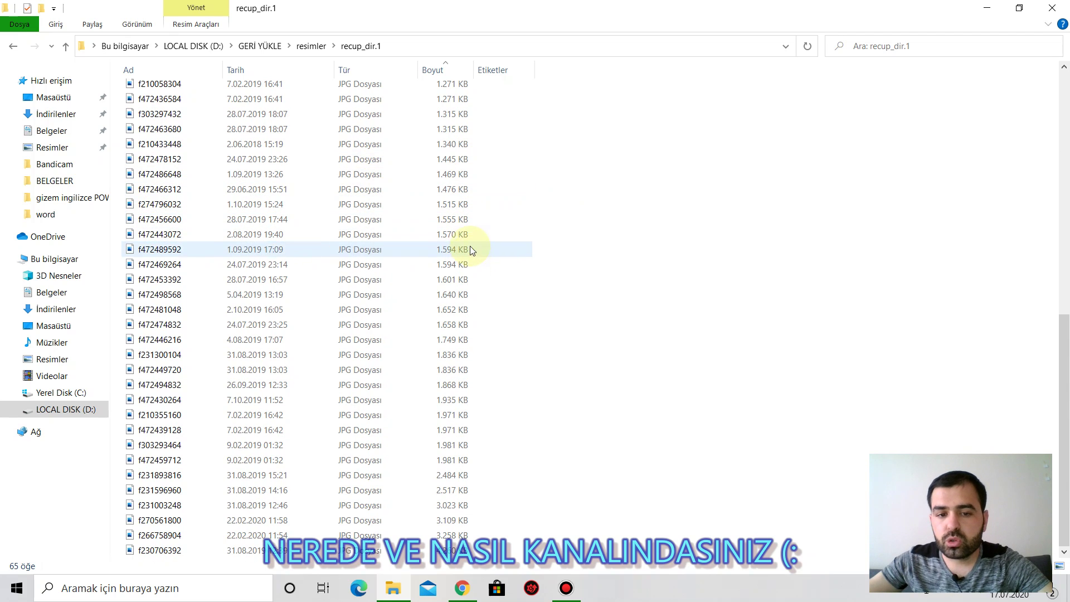
pyautogui.click(447, 72)
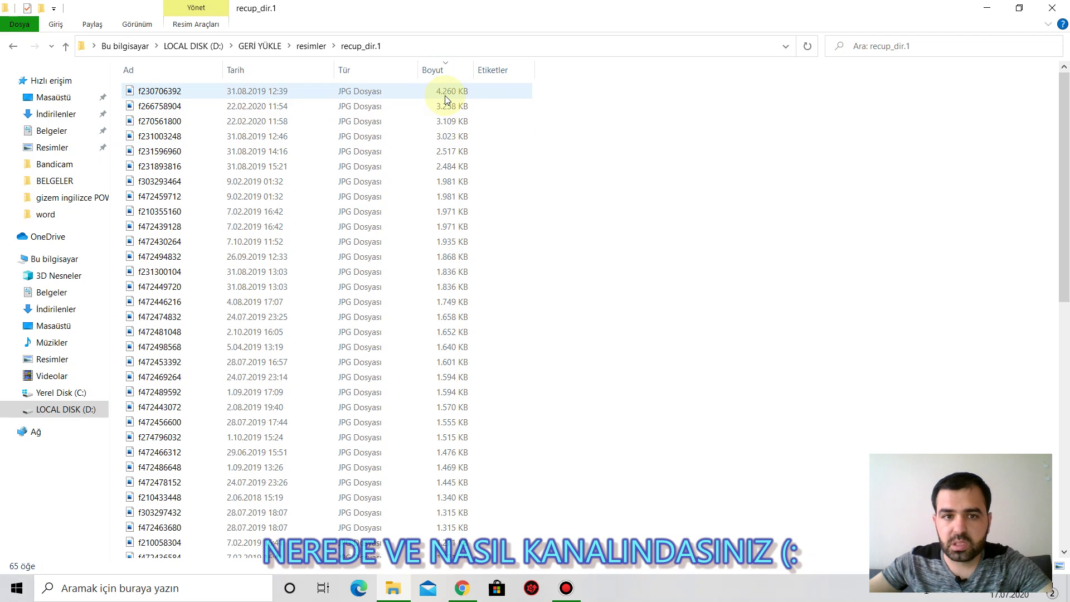
pyautogui.click(436, 95)
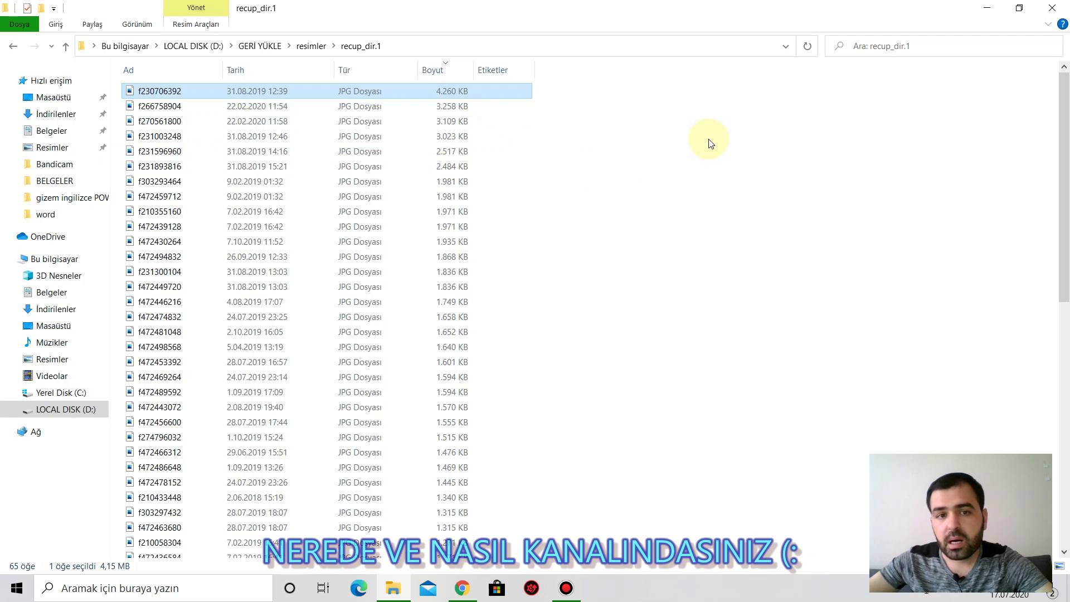
# - Go back from recup_dir.1 to GERİ YÜKLE, view the recovered files in its word folder, and close the File Explorer window
pyautogui.hotkey('alt', 'Left')
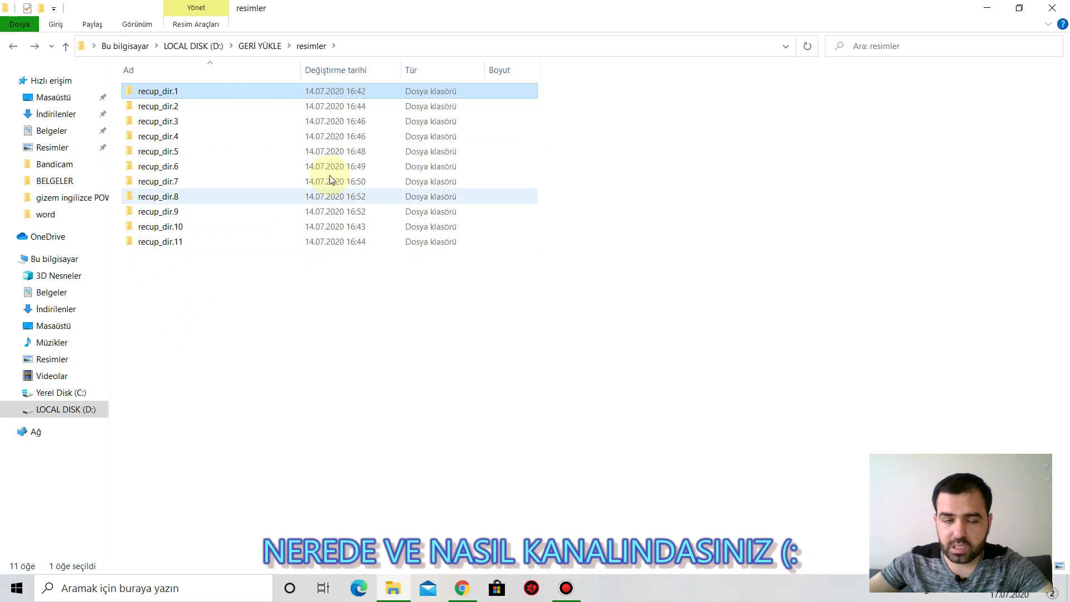
pyautogui.click(397, 325)
pyautogui.hotkey('alt', 'Left')
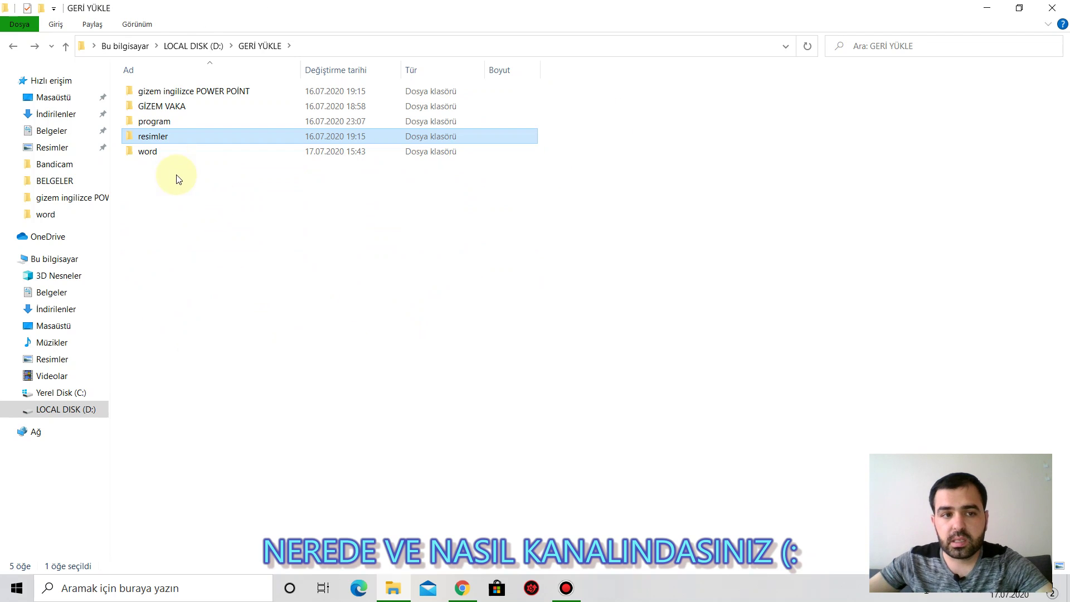
pyautogui.doubleClick(164, 150)
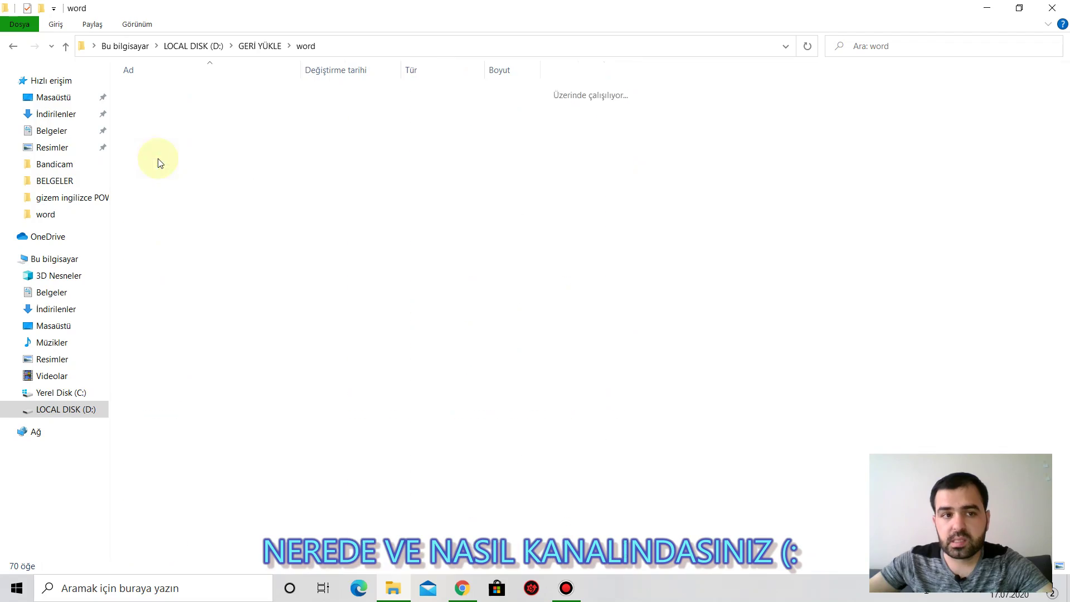
pyautogui.hotkey('alt', 'Left')
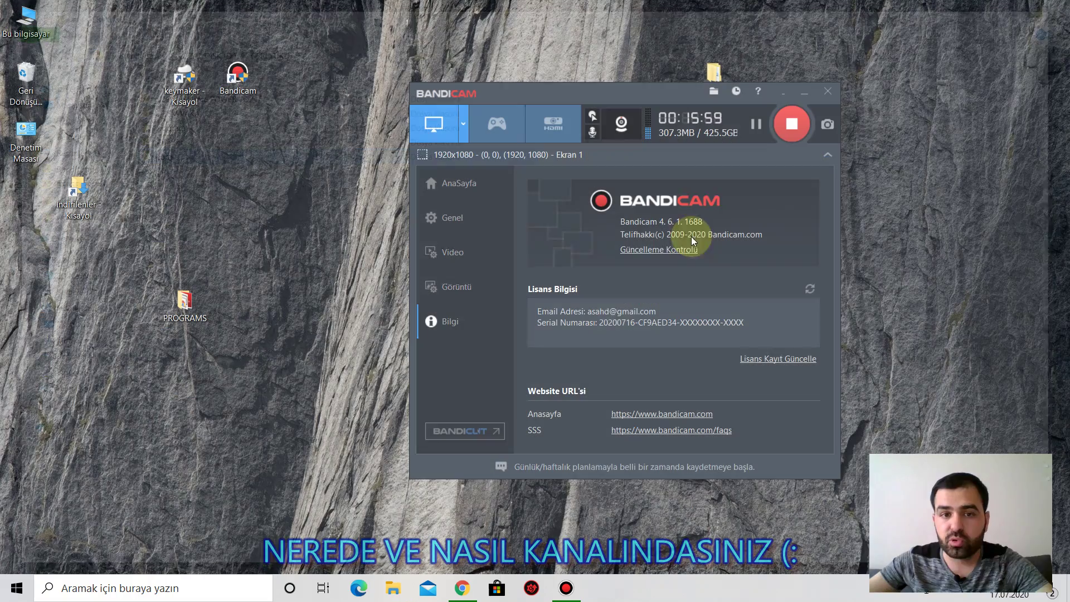
pyautogui.click(1053, 8)
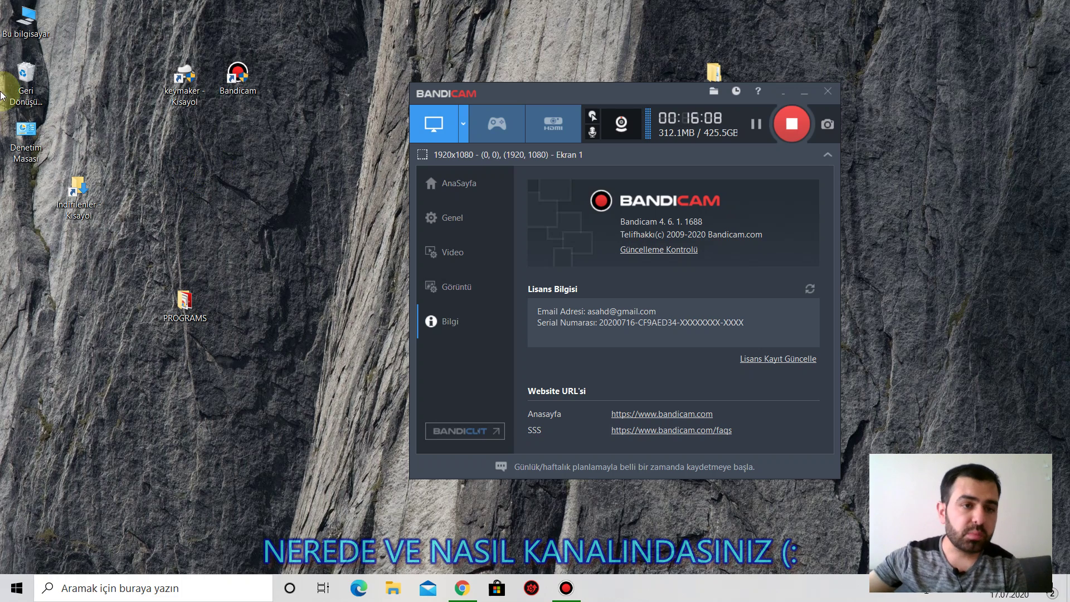
# - Open the FOLDERS directory inside 1 MASAÜSTÜ on LOCAL DISK (D:) to view the encrypted files
pyautogui.doubleClick(26, 21)
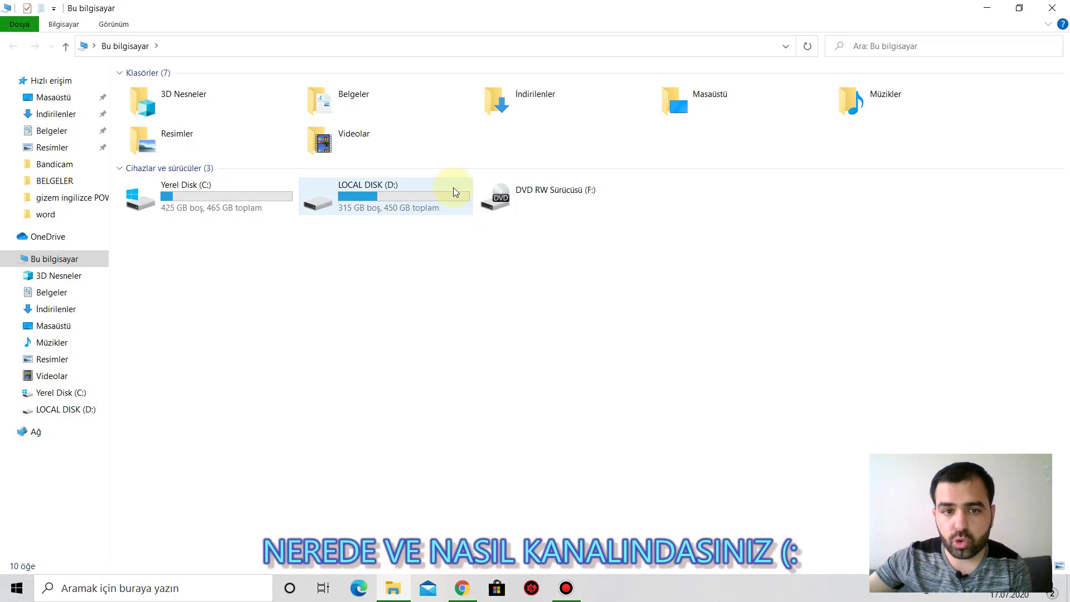
pyautogui.doubleClick(365, 208)
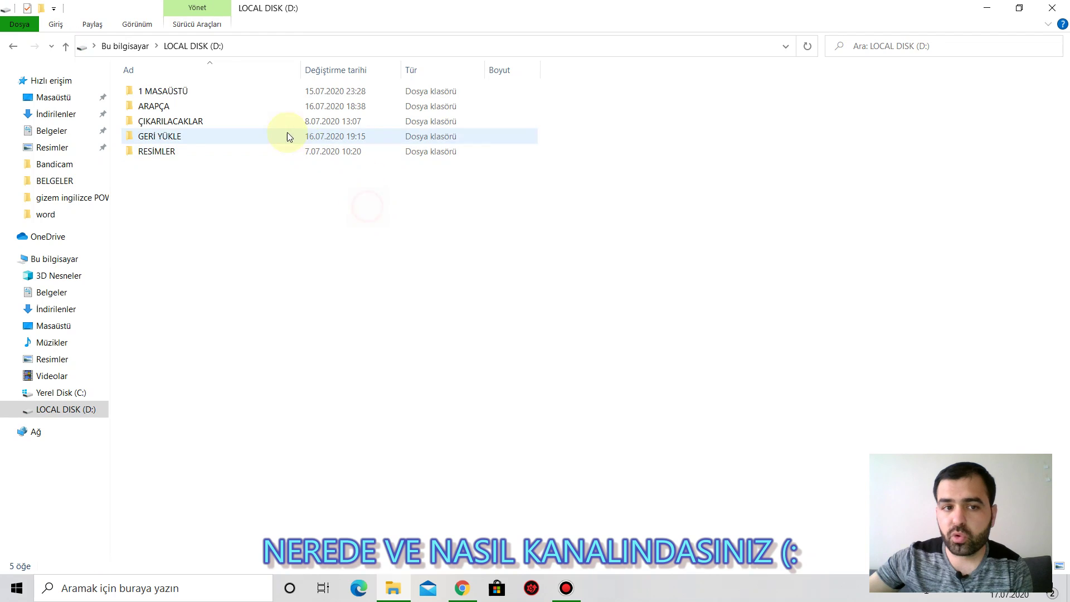
pyautogui.doubleClick(196, 92)
pyautogui.doubleClick(159, 105)
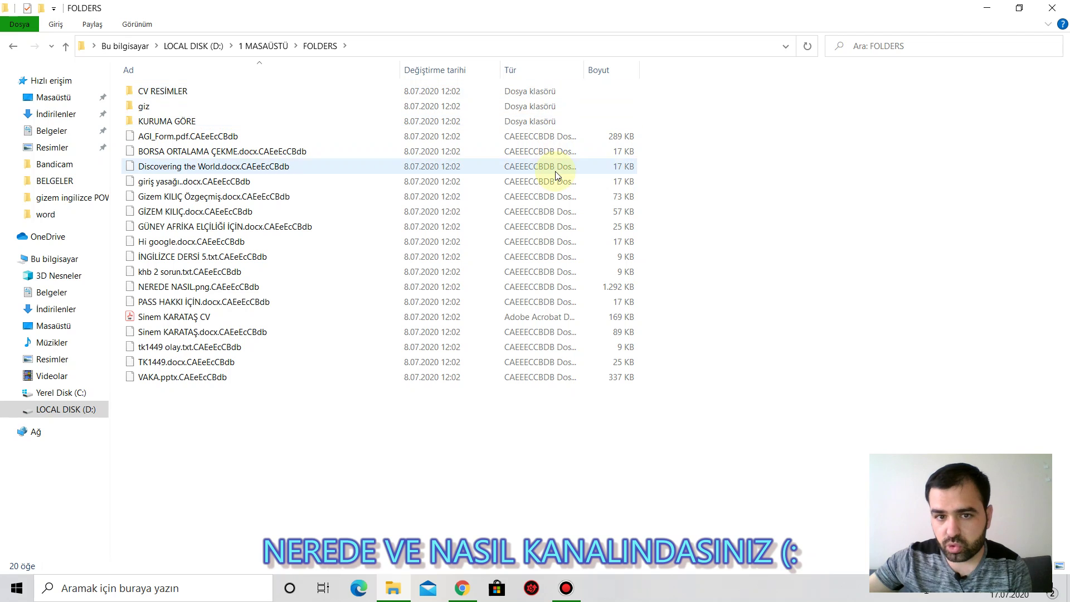
# - Widen the Tür column to fit the full file types, select AGI_Form.pdf.CAEeEcCBdb, and close the folder window
pyautogui.doubleClick(584, 70)
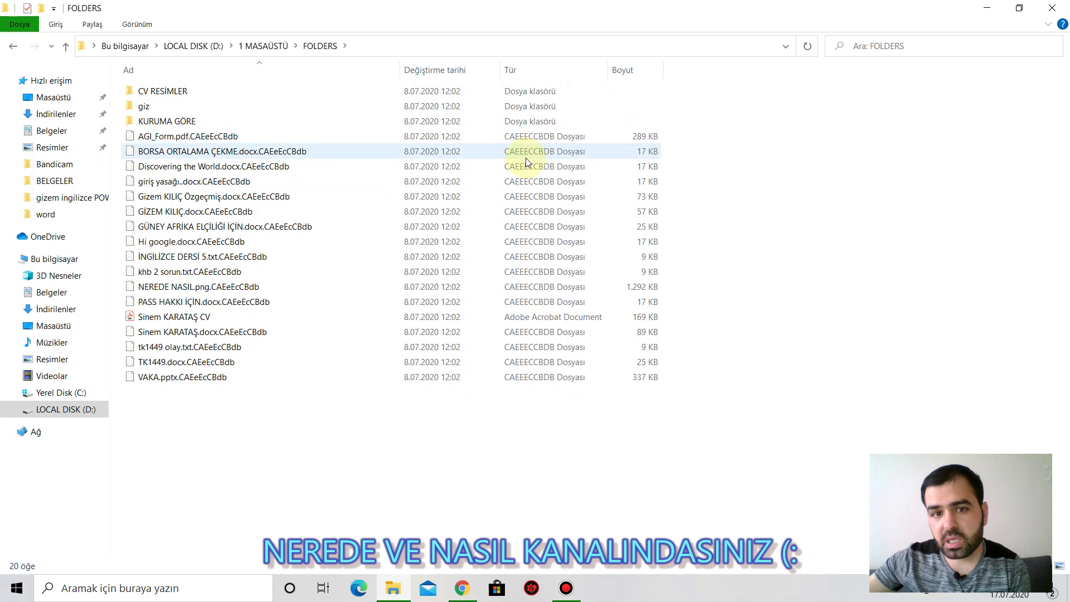
pyautogui.click(520, 136)
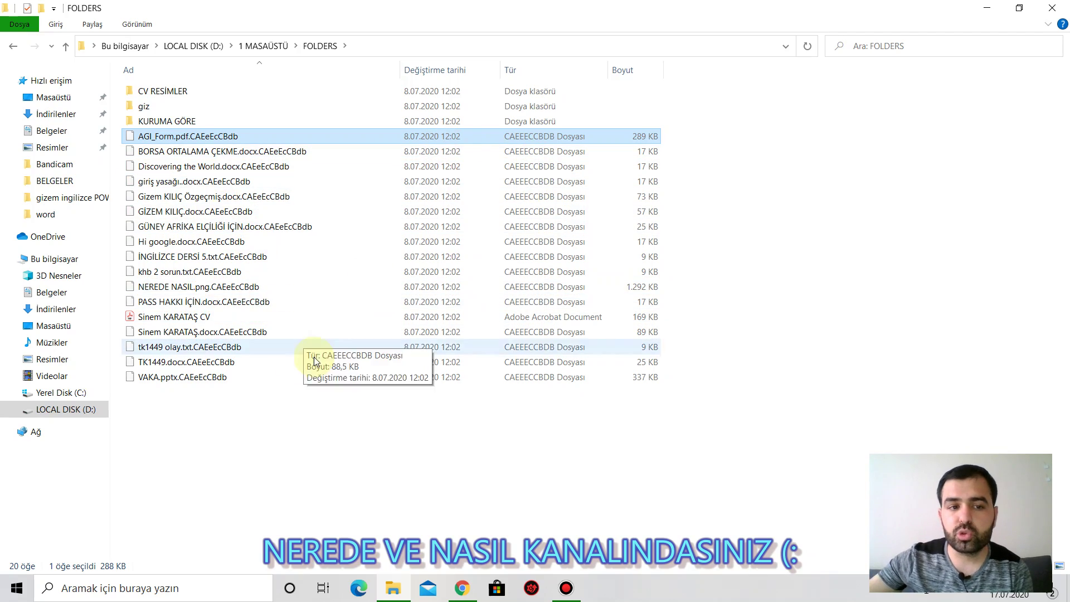
pyautogui.click(1021, 5)
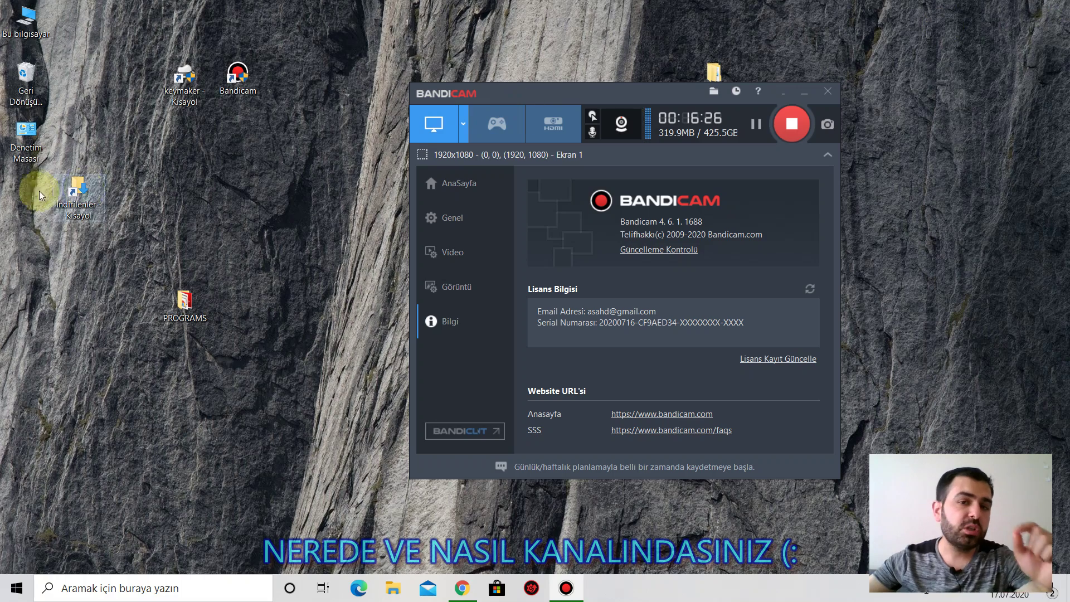
# - Open LOCAL DISK (D:) from Bu bilgisayar, and switch to the NEREDE NASIL YouTube channel page in Chrome
pyautogui.doubleClick(26, 19)
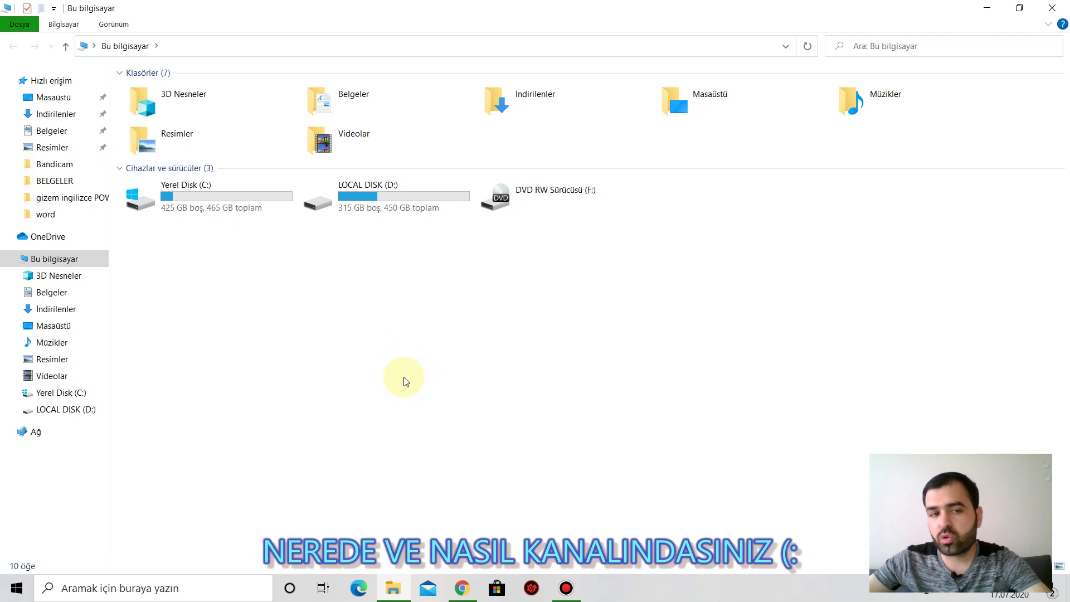
pyautogui.doubleClick(370, 193)
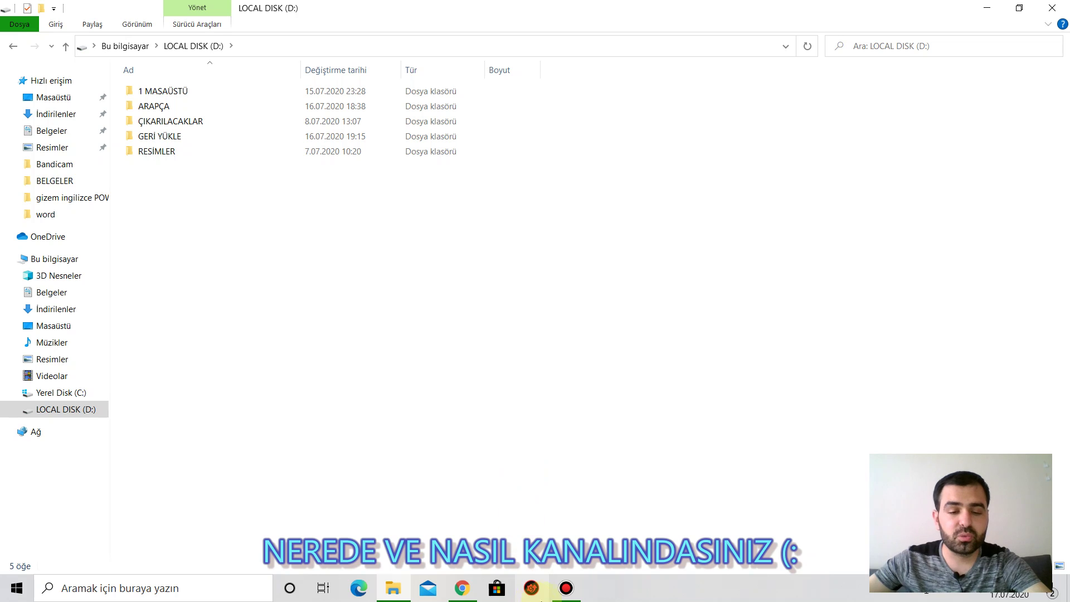
pyautogui.click(463, 588)
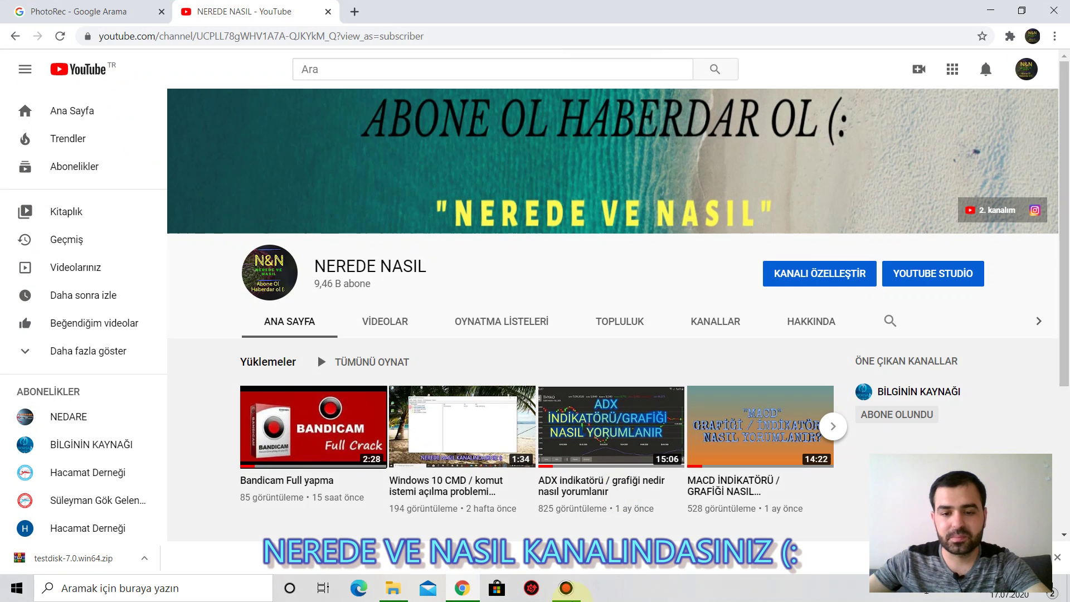